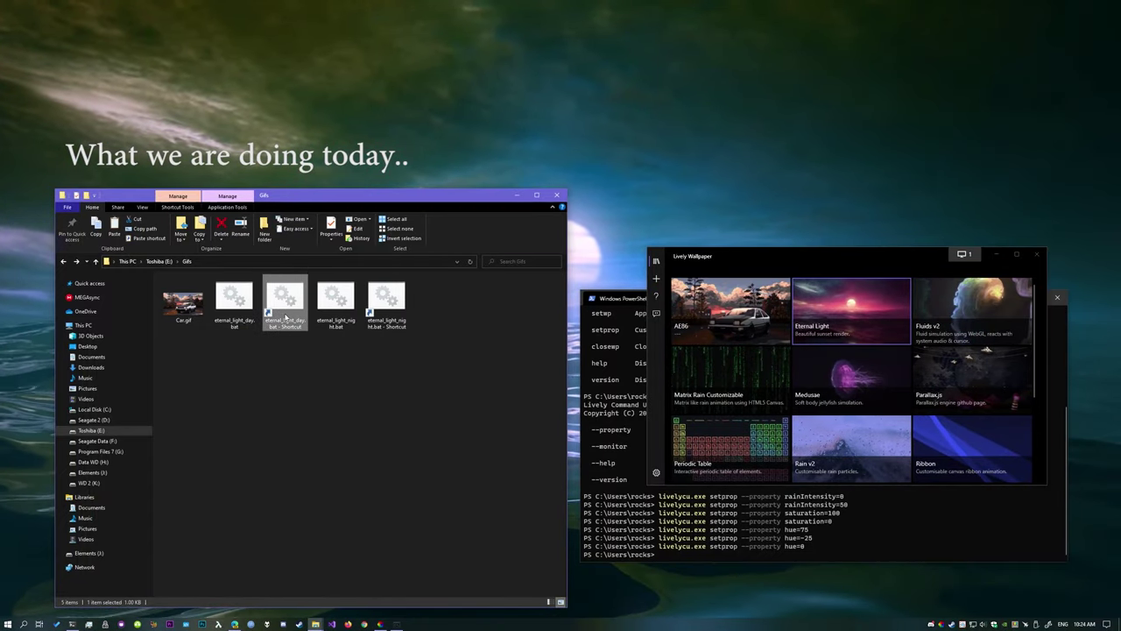
Step: Run the eternal_light_night.bat shortcut from the Gifs folder
{"action": "double_click", "coordinate": [387, 302]}
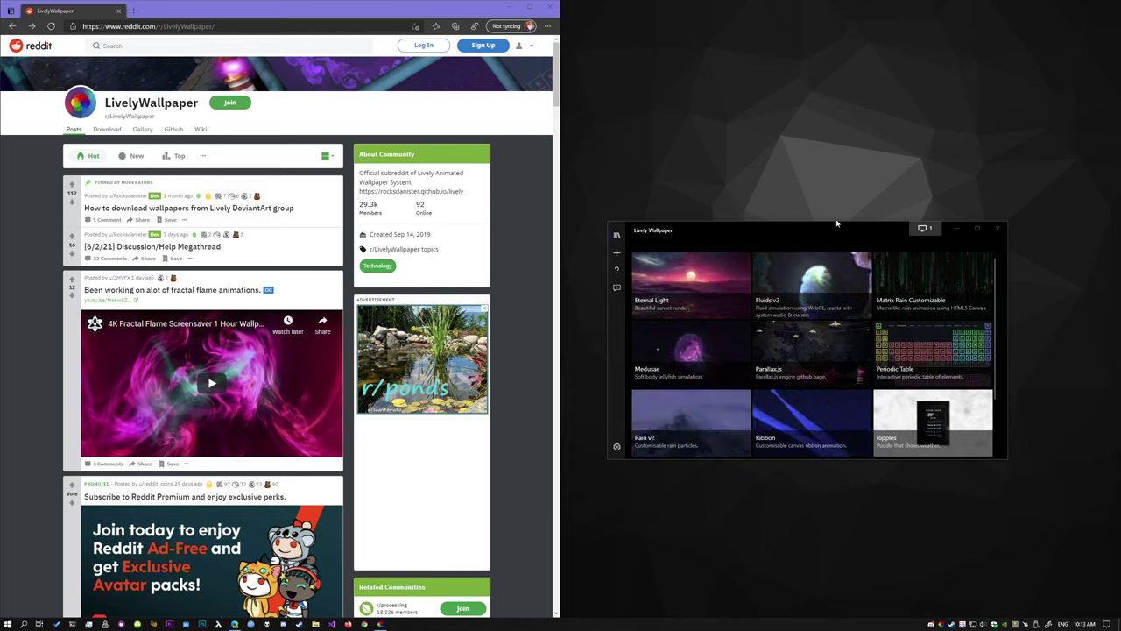
Step: Check the version information of Lively Wallpaper and return to the wallpaper library
{"action": "left_click_drag", "start_coordinate": [837, 223], "coordinate": [860, 237]}
{"action": "left_click", "coordinate": [640, 302]}
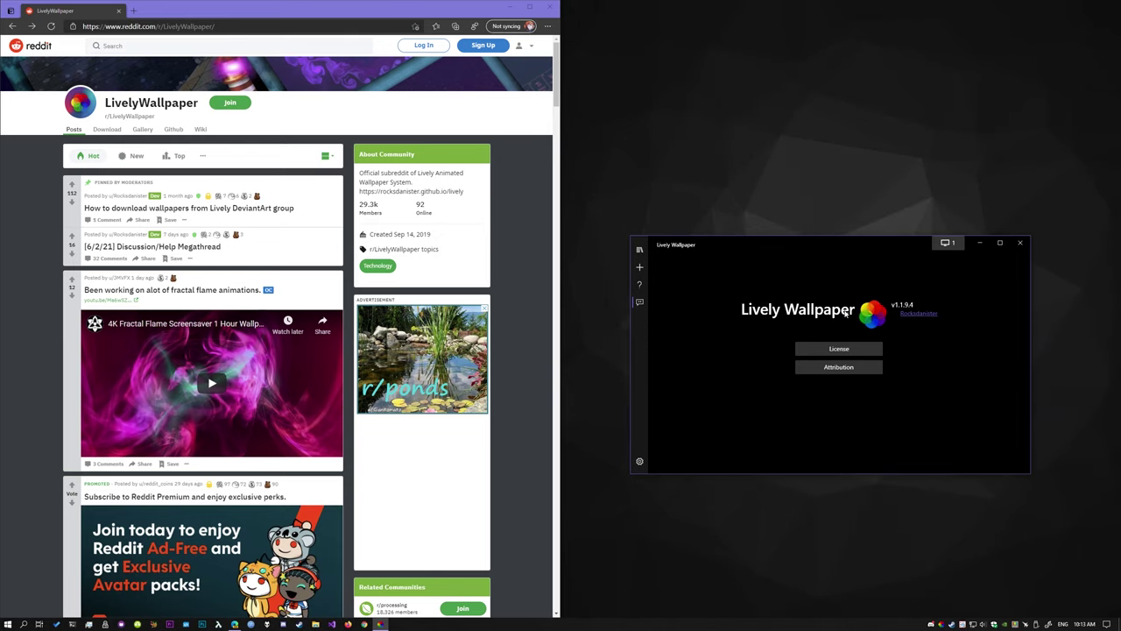
{"action": "left_click", "coordinate": [640, 250]}
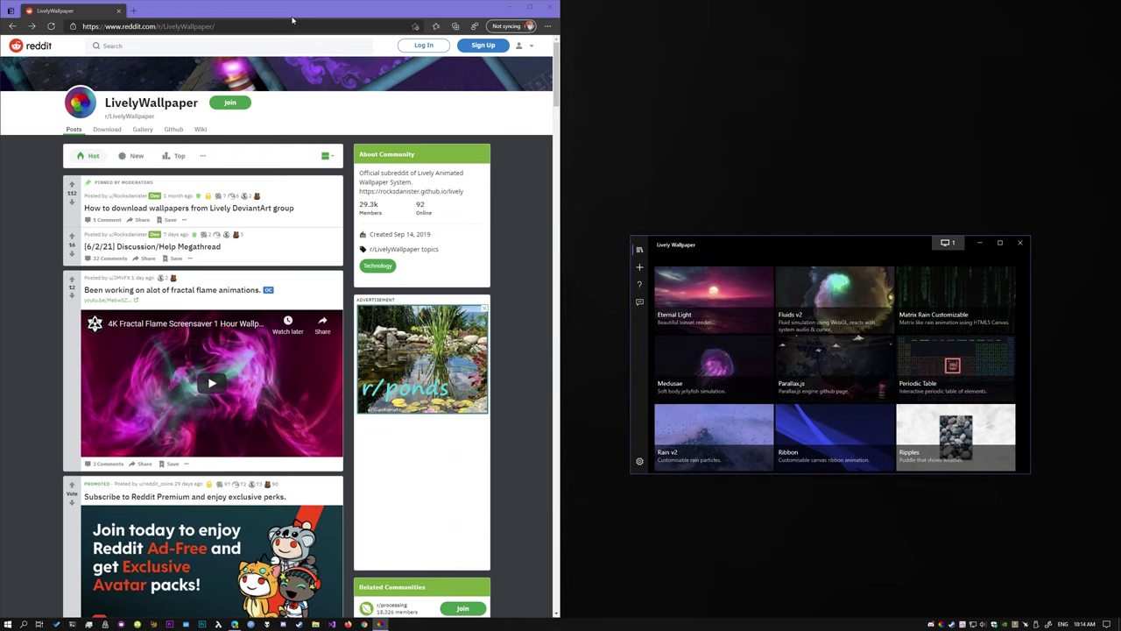
Step: Open the Command Line Controls page of the Lively wiki from the subreddit and highlight its Instruction section for reading
{"action": "left_click", "coordinate": [304, 128]}
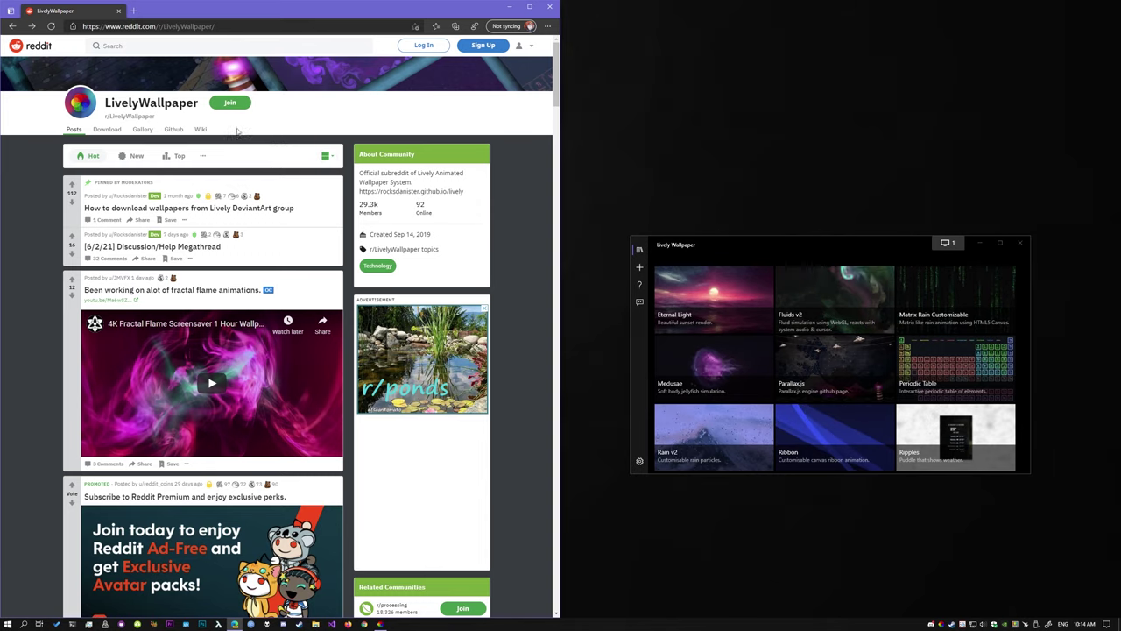
{"action": "left_click", "coordinate": [201, 130]}
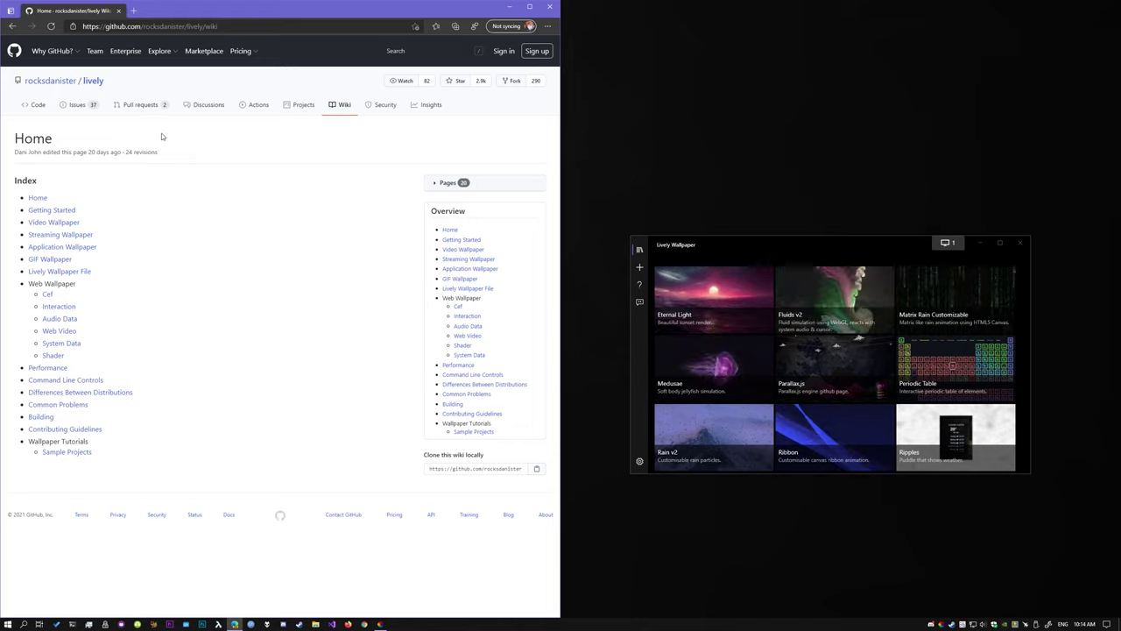
{"action": "left_click", "coordinate": [99, 380]}
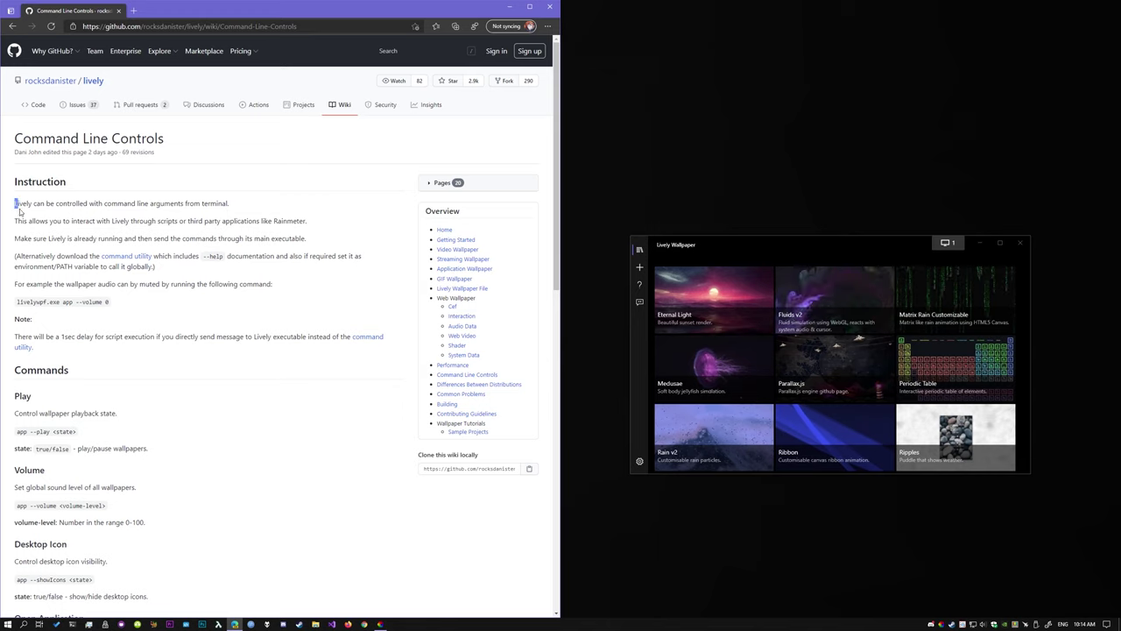
{"action": "left_click_drag", "start_coordinate": [14, 202], "coordinate": [336, 350]}
{"action": "left_click", "coordinate": [107, 232]}
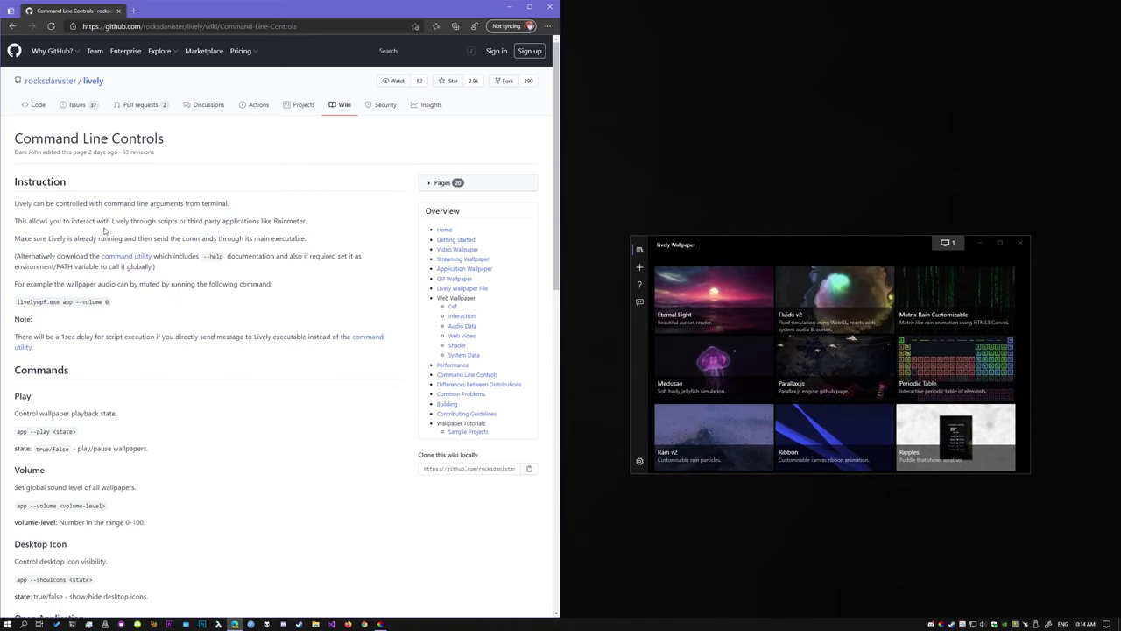
{"action": "left_click_drag", "start_coordinate": [8, 204], "coordinate": [220, 340]}
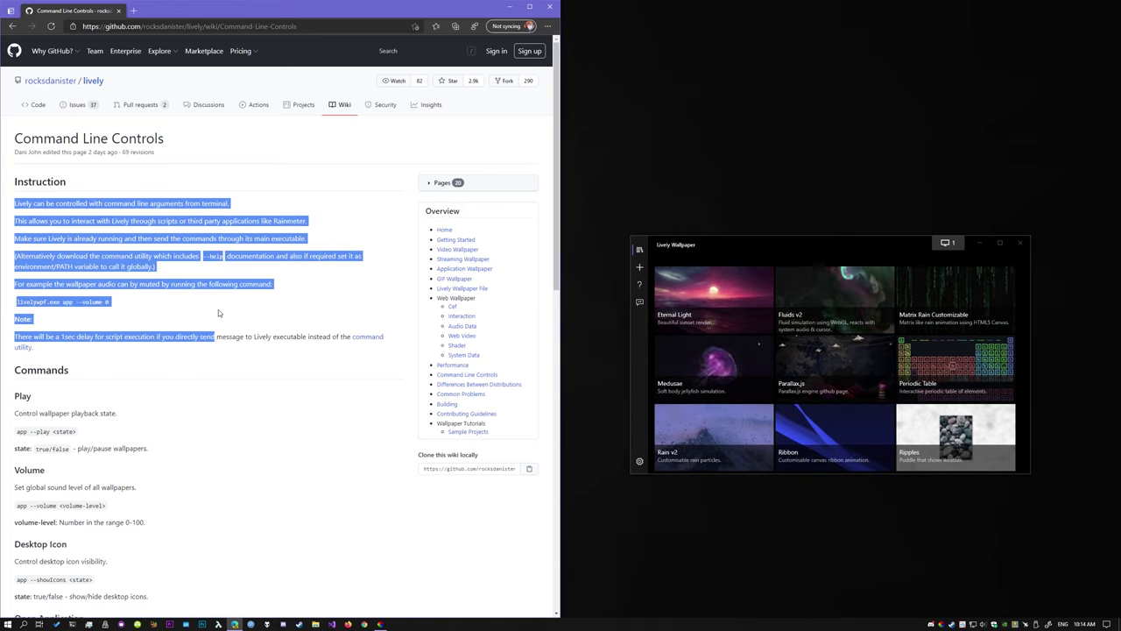
{"action": "left_click", "coordinate": [221, 308]}
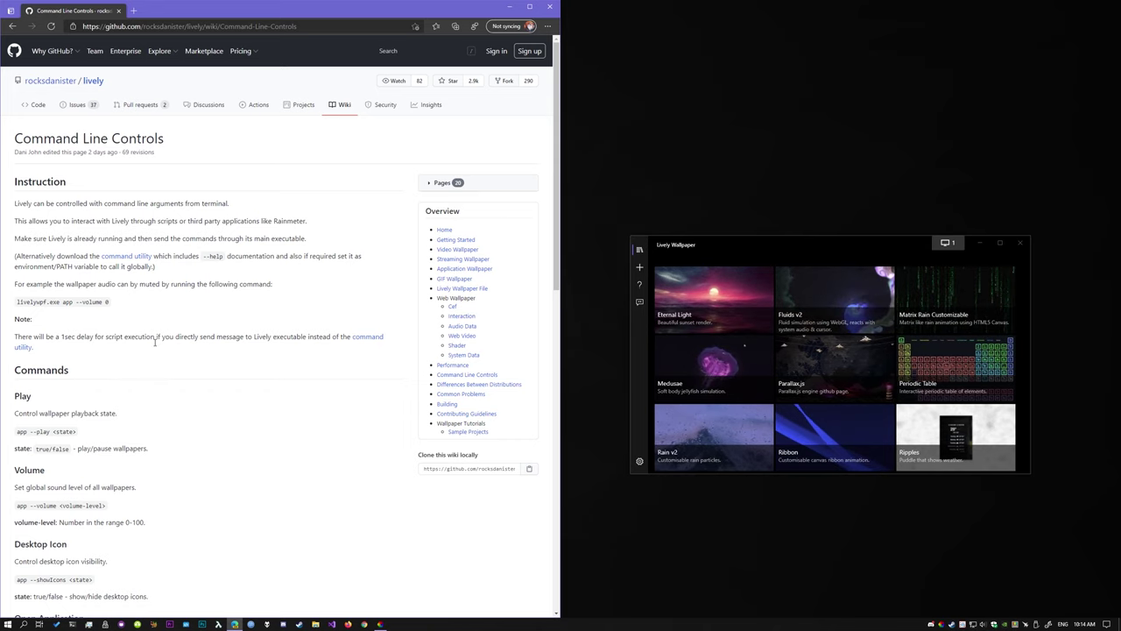
Step: Open Lively Wallpaper's installation folder through its shortcut's file location and locate livelywpf.exe
{"action": "key", "text": "super"}
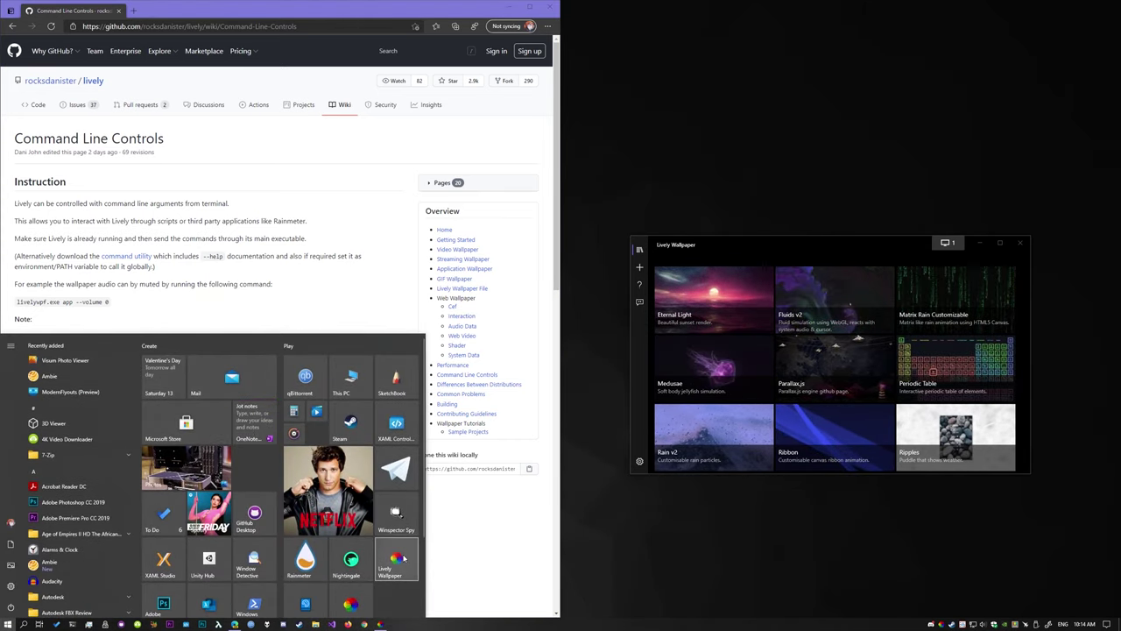
{"action": "right_click", "coordinate": [407, 561]}
{"action": "mouse_move", "coordinate": [429, 593]}
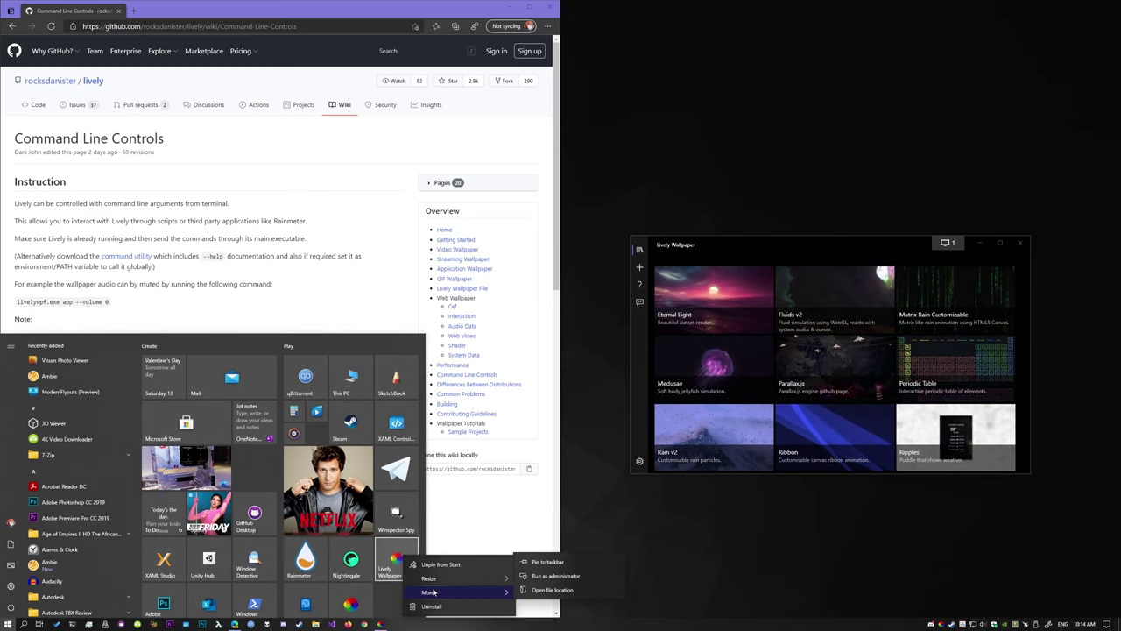
{"action": "left_click", "coordinate": [556, 594]}
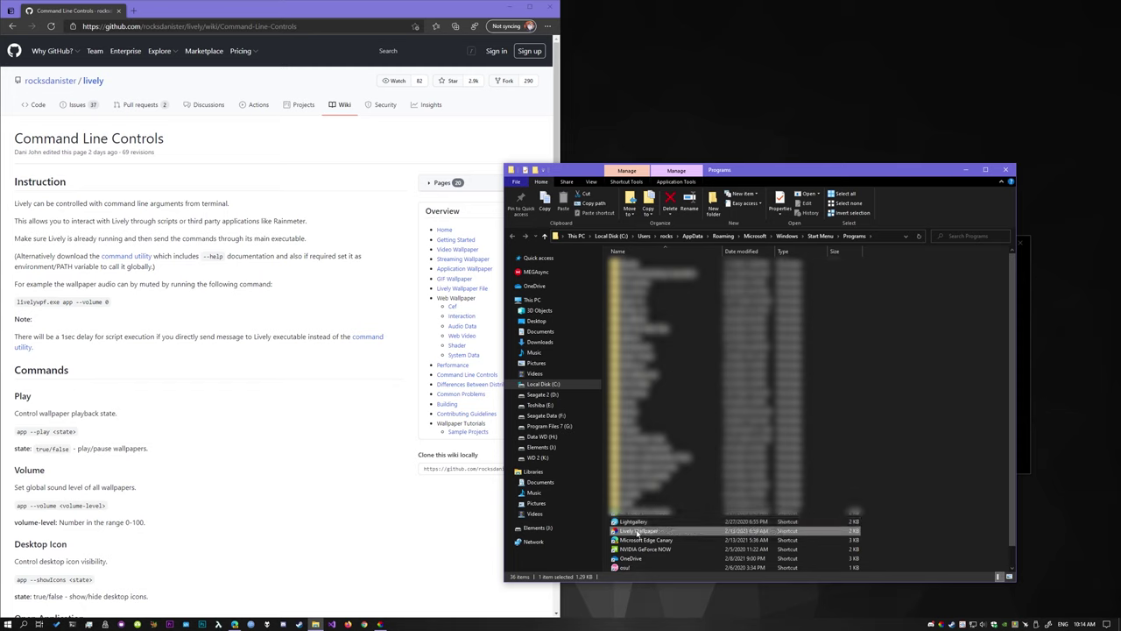
{"action": "right_click", "coordinate": [635, 530]}
{"action": "left_click", "coordinate": [558, 265]}
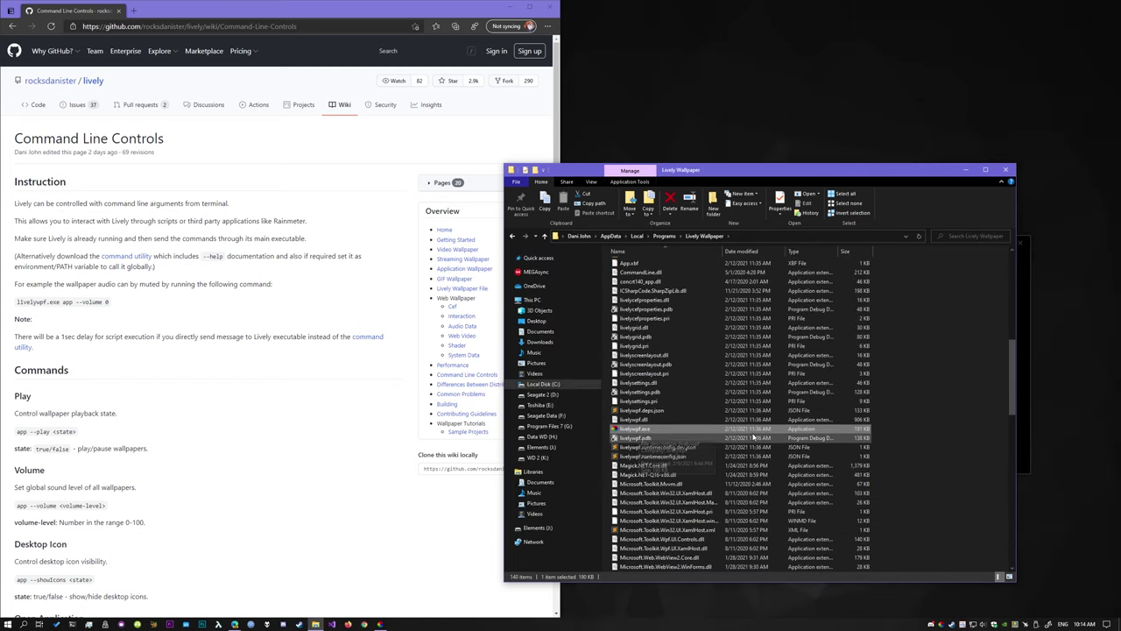
{"action": "left_click", "coordinate": [964, 430]}
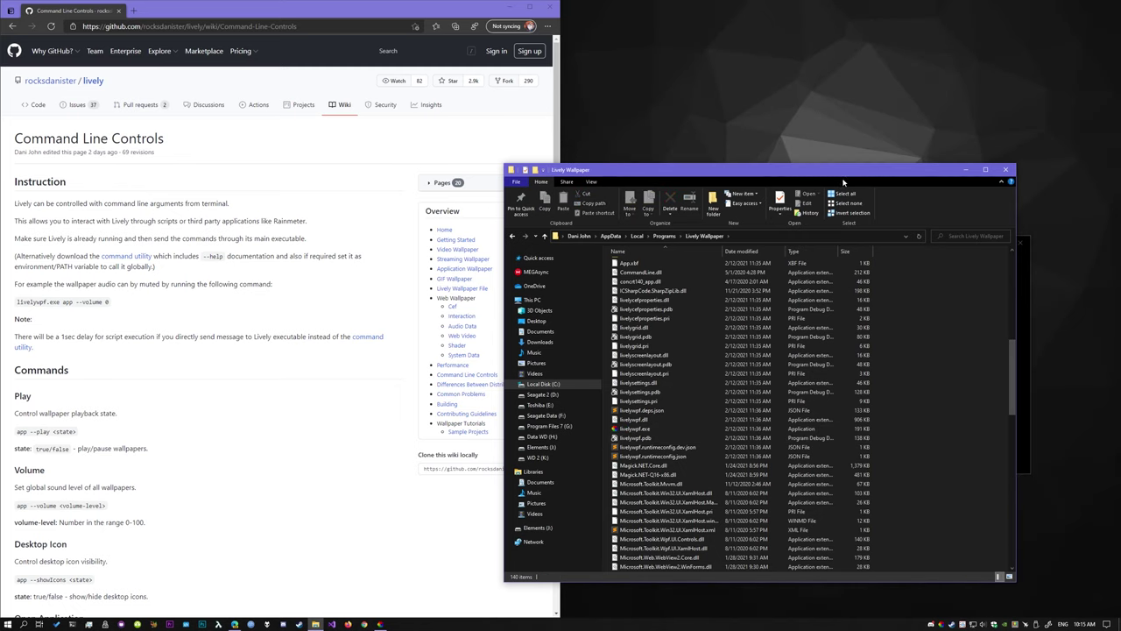
Step: Move the installation folder window aside and show the Audio settings of Lively Wallpaper
{"action": "left_click_drag", "start_coordinate": [778, 174], "coordinate": [482, 162]}
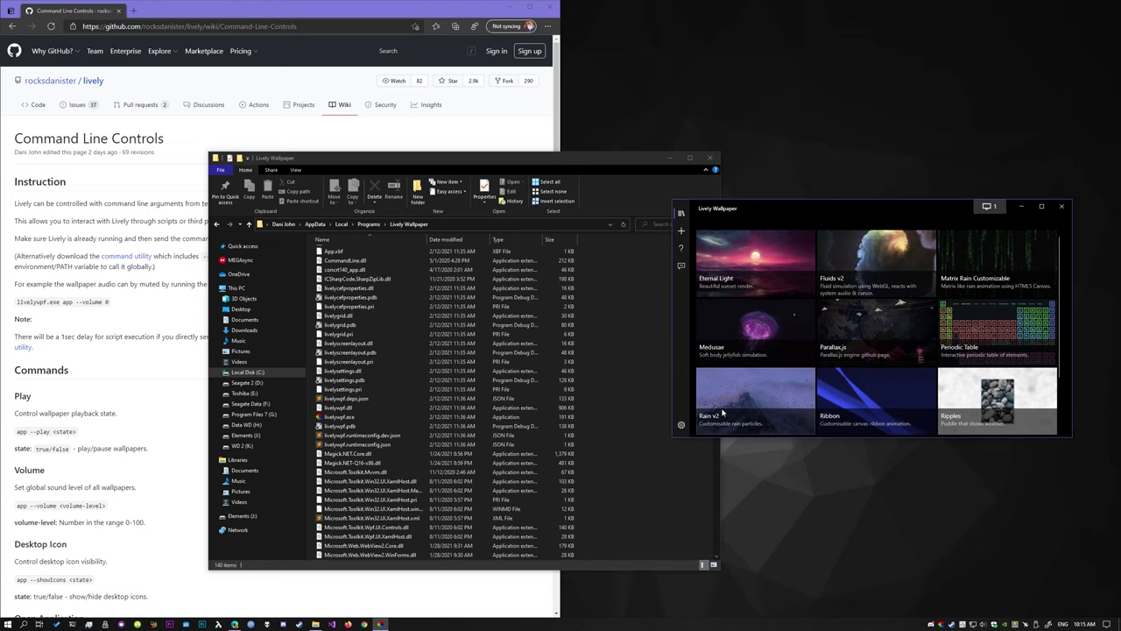
{"action": "left_click", "coordinate": [682, 425]}
{"action": "left_click", "coordinate": [884, 255]}
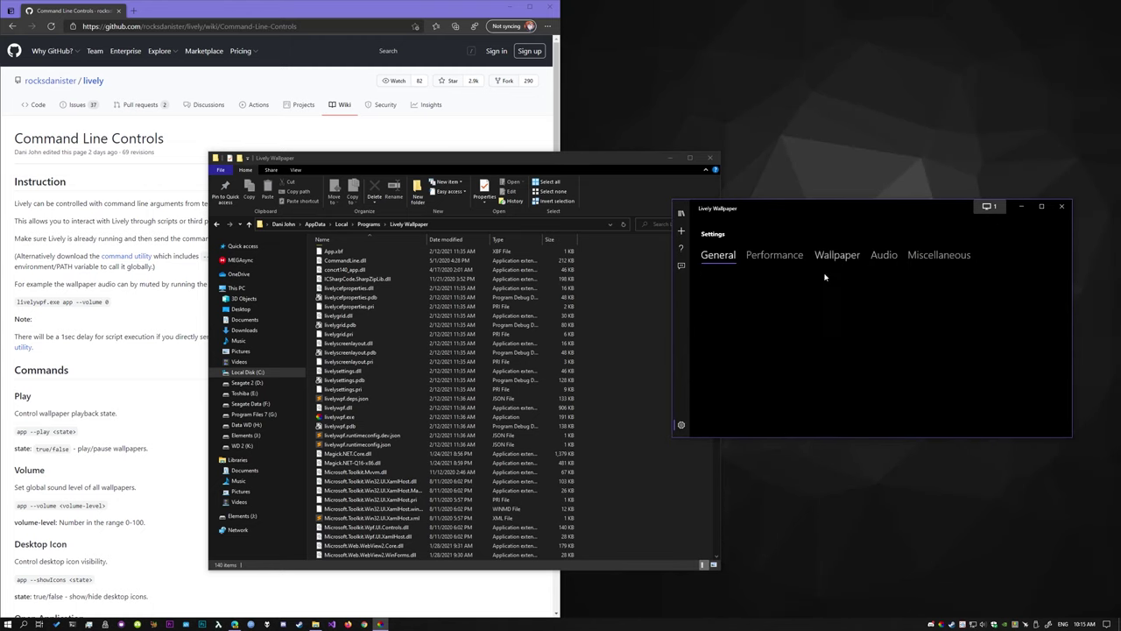
Step: Open a PowerShell window in the Lively Wallpaper installation folder and move the folder window out of its way
{"action": "left_click", "coordinate": [638, 382]}
{"action": "right_click", "coordinate": [639, 382]}
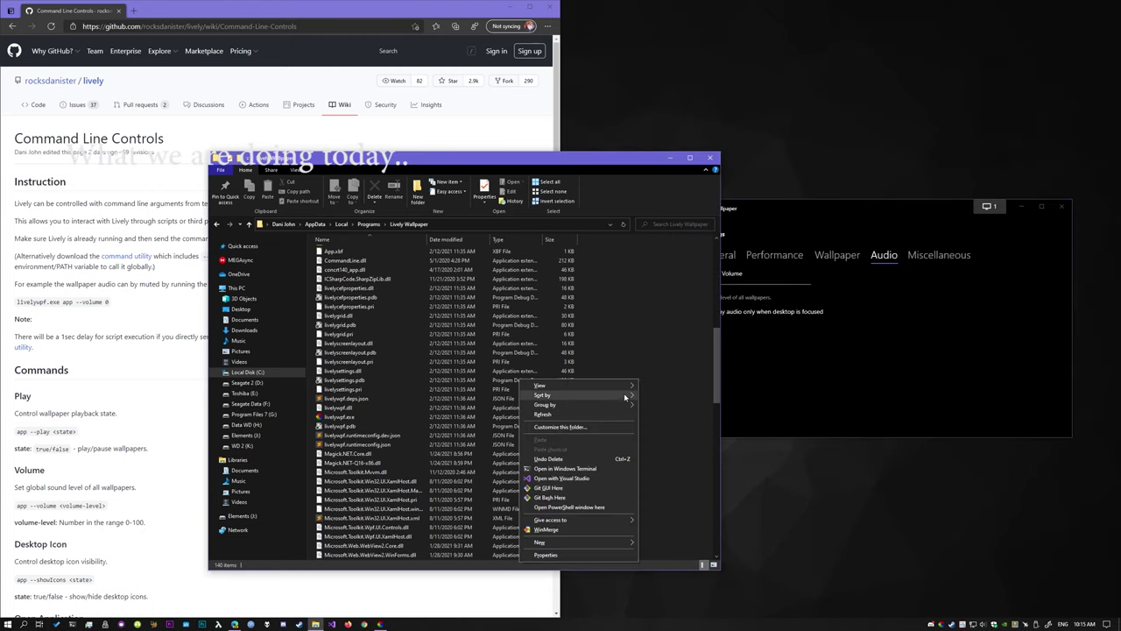
{"action": "left_click", "coordinate": [595, 508]}
{"action": "left_click_drag", "start_coordinate": [359, 49], "coordinate": [499, 235]}
{"action": "left_click_drag", "start_coordinate": [638, 163], "coordinate": [465, 93]}
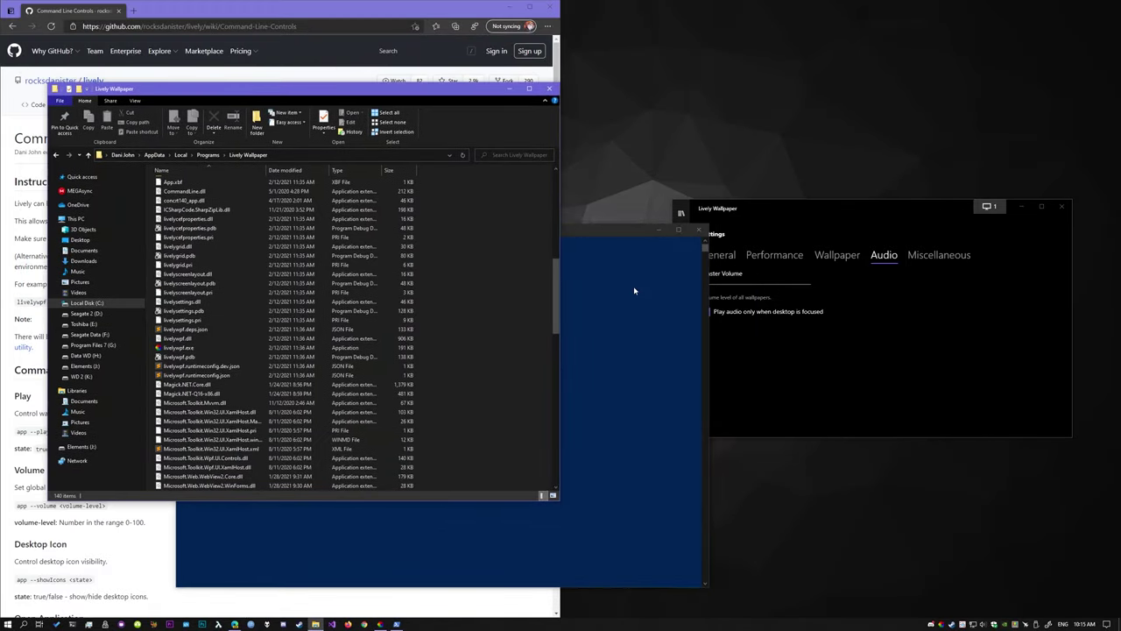
Step: Run .\livelywpf.exe app --volume 100 in PowerShell, keeping the master volume setting in view
{"action": "left_click", "coordinate": [633, 290]}
{"action": "left_click_drag", "start_coordinate": [557, 233], "coordinate": [696, 220]}
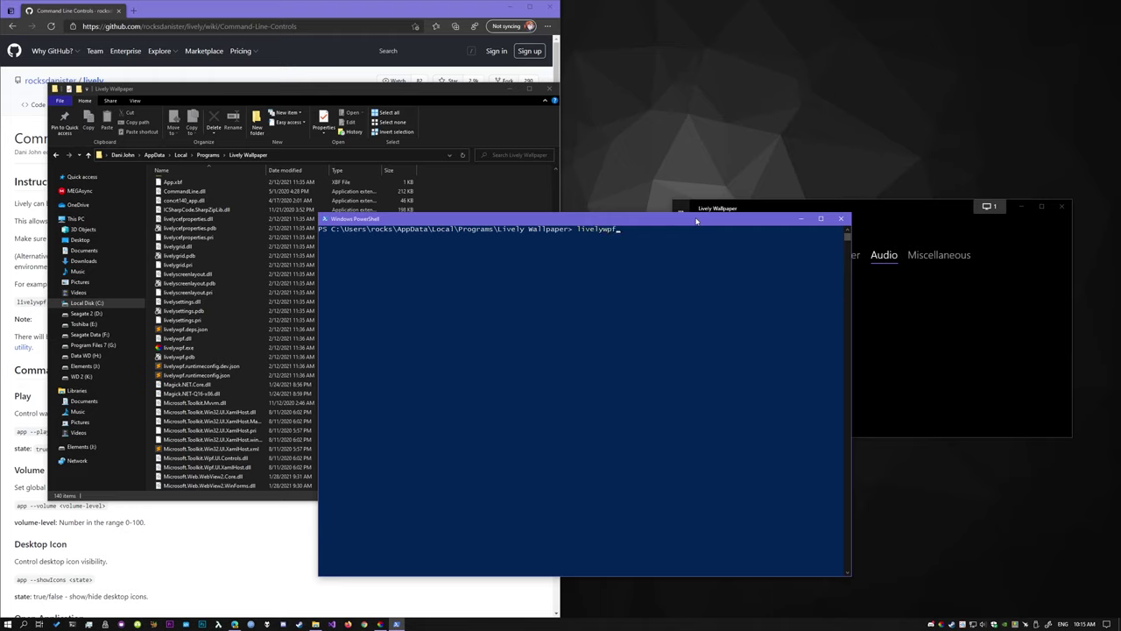
{"action": "key", "text": "Tab"}
{"action": "left_click_drag", "start_coordinate": [696, 221], "coordinate": [508, 218]}
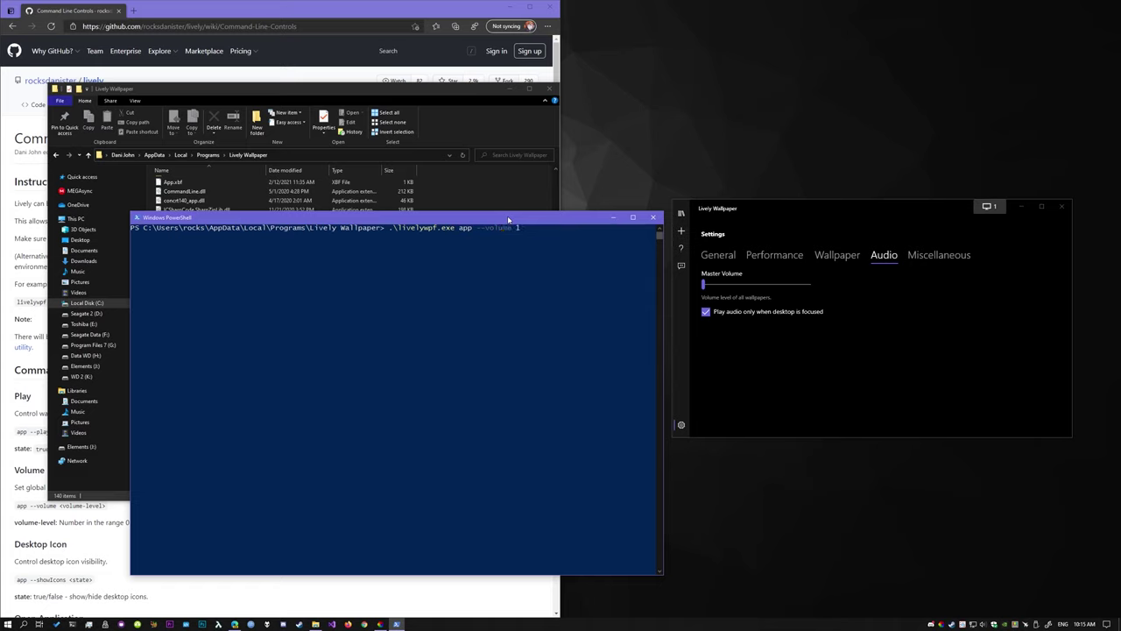
{"action": "key", "text": "Return"}
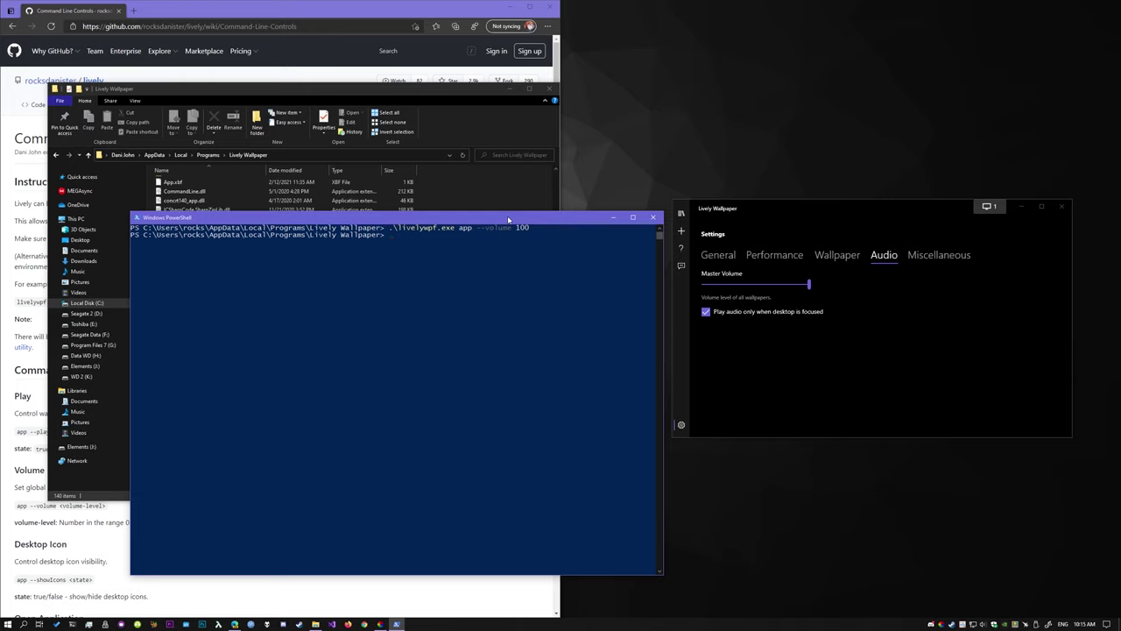
Step: Request the command documentation by running .\livelywpf.exe --help in PowerShell
{"action": "key", "text": "Up"}
{"action": "key", "text": "BackSpace"}
{"action": "key", "text": "BackSpace"}
{"action": "key", "text": "BackSpace"}
{"action": "key", "text": "BackSpace"}
{"action": "key", "text": "BackSpace"}
{"action": "key", "text": "BackSpace"}
{"action": "key", "text": "BackSpace"}
{"action": "key", "text": "BackSpace"}
{"action": "key", "text": "BackSpace"}
{"action": "key", "text": "BackSpace"}
{"action": "key", "text": "BackSpace"}
{"action": "type", "text": "--help"}
{"action": "key", "text": "Return"}
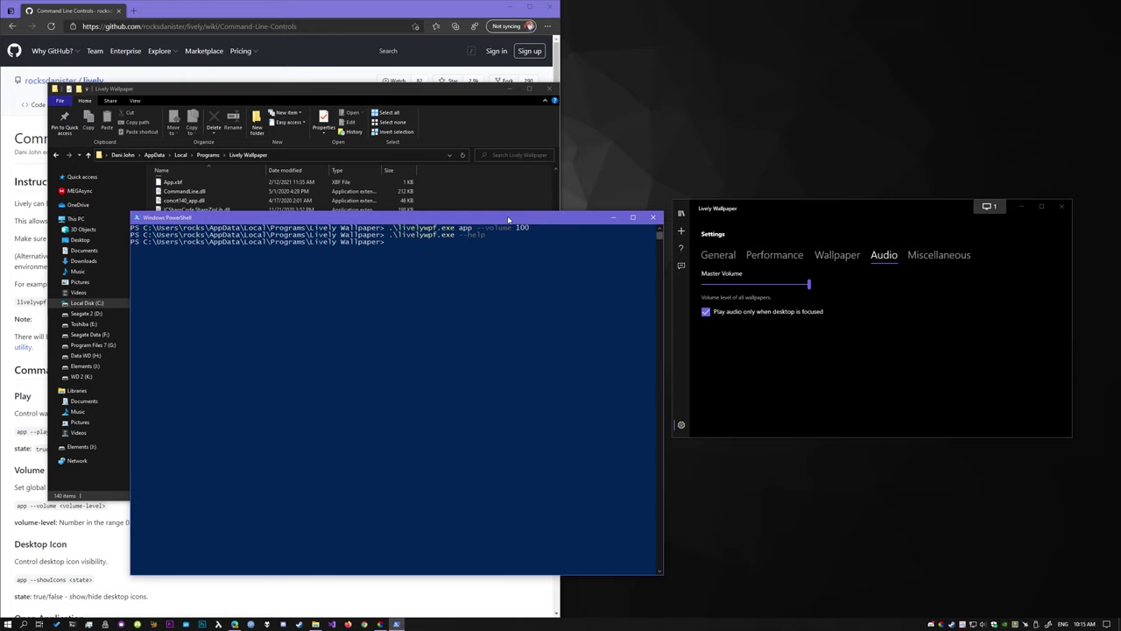
Step: Download lively_command_utility.zip from the GitHub releases page linked in the Command Line Controls instructions
{"action": "left_click_drag", "start_coordinate": [509, 219], "coordinate": [639, 238]}
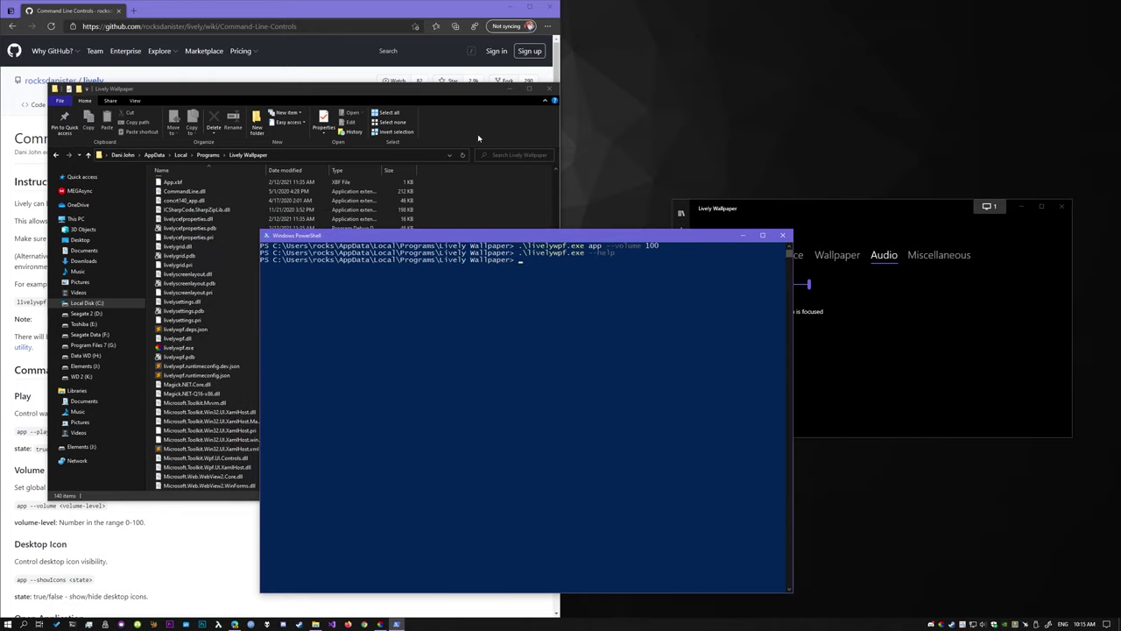
{"action": "left_click", "coordinate": [509, 88]}
{"action": "left_click", "coordinate": [177, 256]}
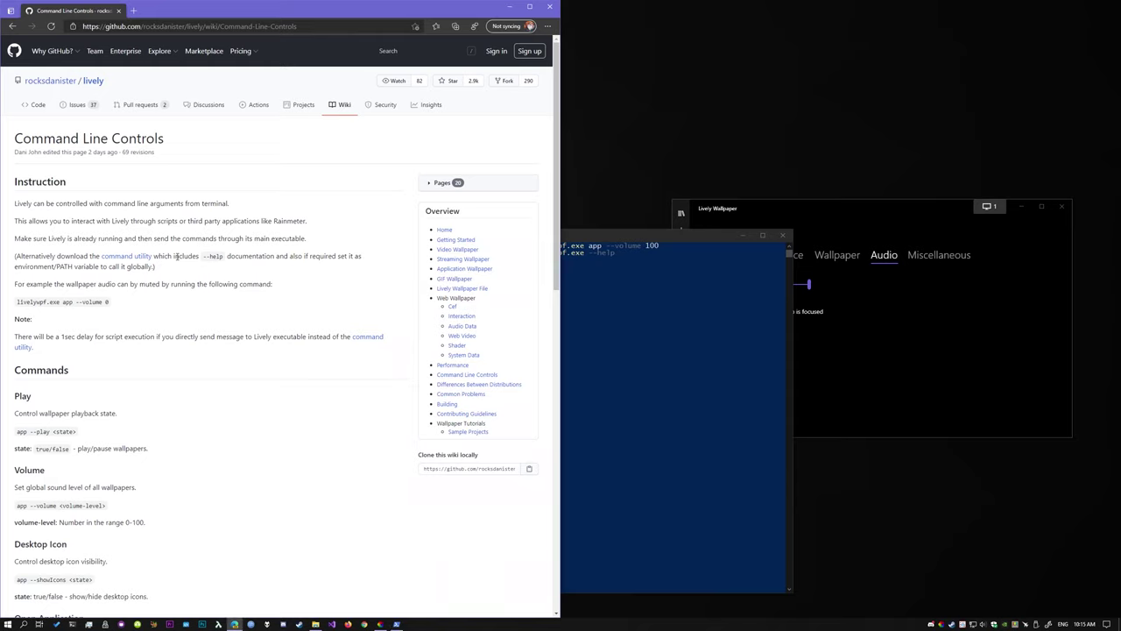
{"action": "middle_click", "coordinate": [131, 257]}
{"action": "left_click", "coordinate": [175, 11]}
{"action": "scroll", "coordinate": [161, 262], "scroll_direction": "down", "scroll_amount": 10}
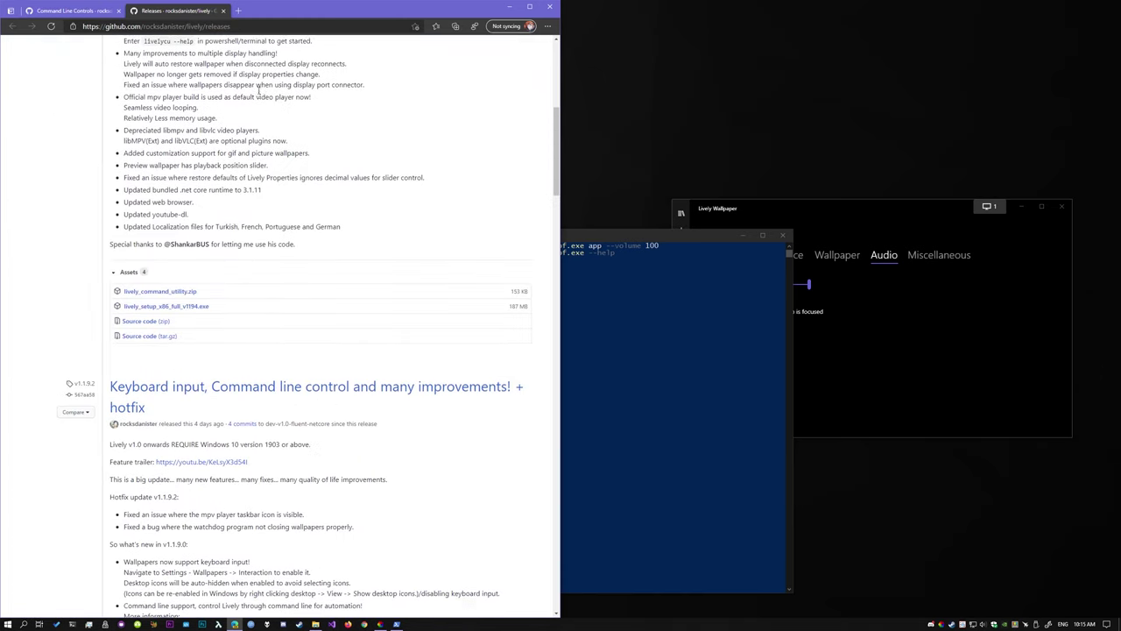
{"action": "left_click", "coordinate": [156, 287]}
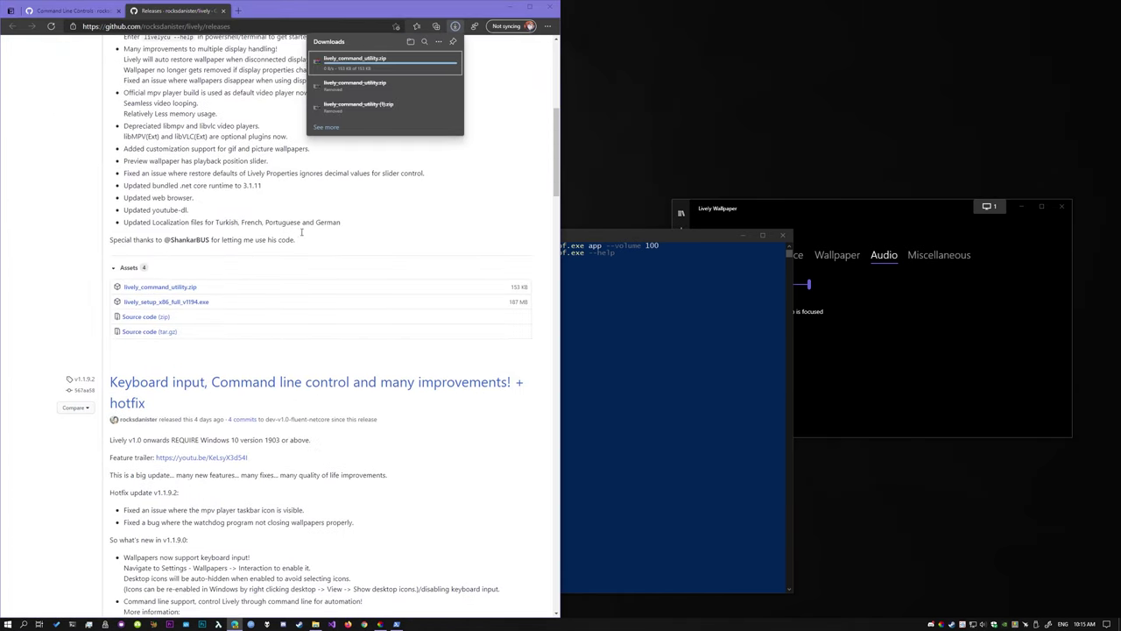
Step: Inspect the contents of the downloaded lively_command_utility.zip in WinRAR and close the archive
{"action": "left_click", "coordinate": [326, 125]}
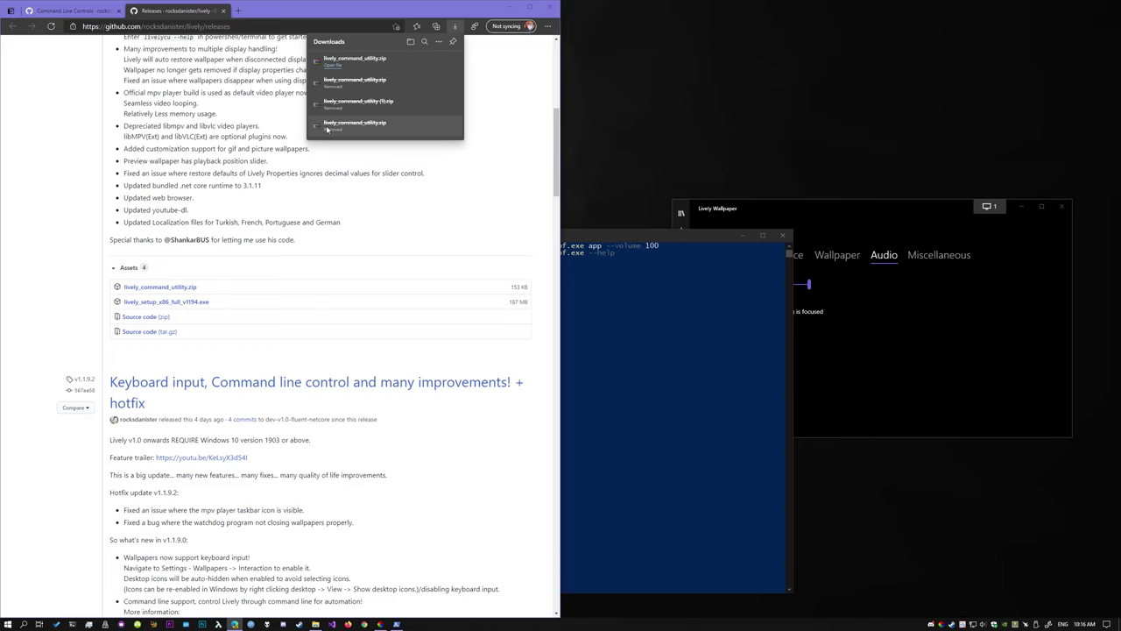
{"action": "left_click", "coordinate": [338, 69]}
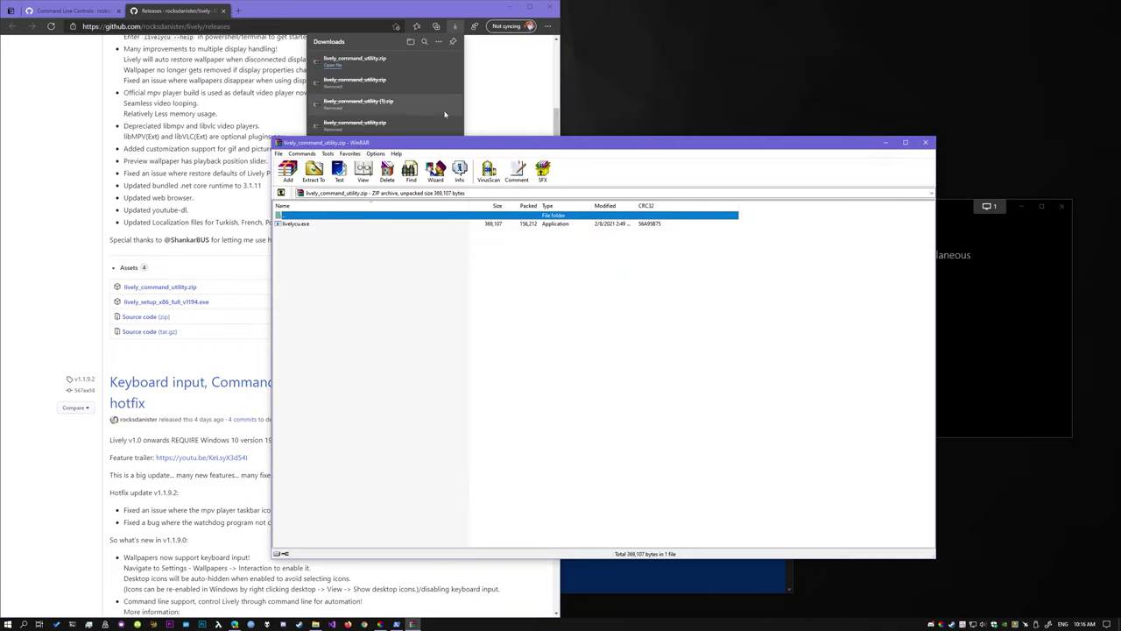
{"action": "left_click", "coordinate": [925, 142]}
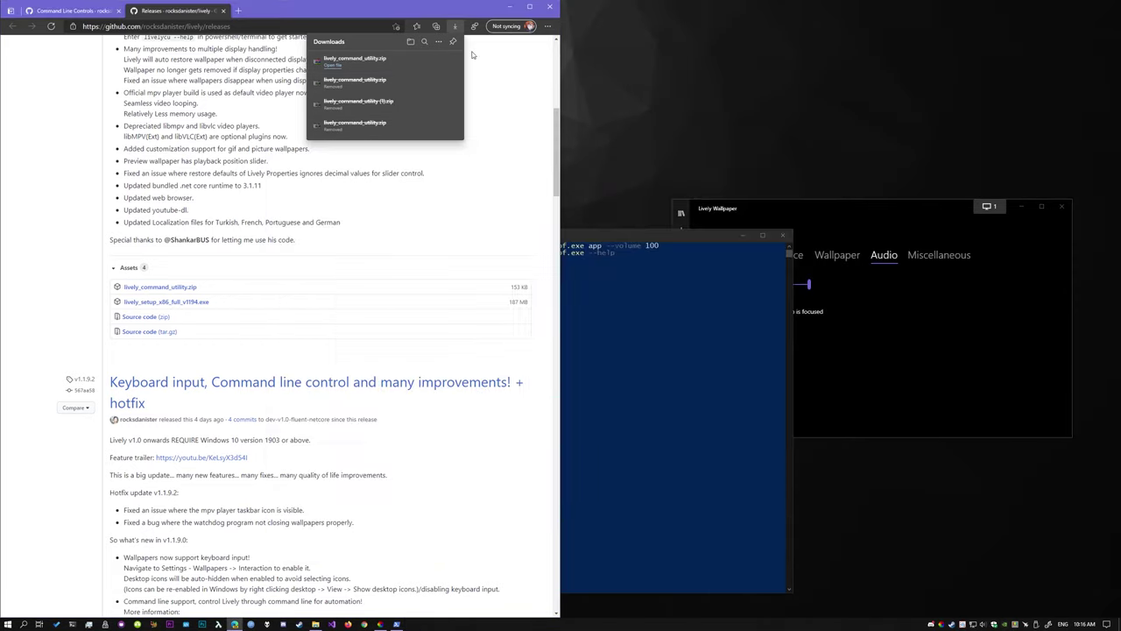
Step: Show lively_command_utility.zip in the Downloads folder and unblock it in its file properties
{"action": "left_click", "coordinate": [426, 61]}
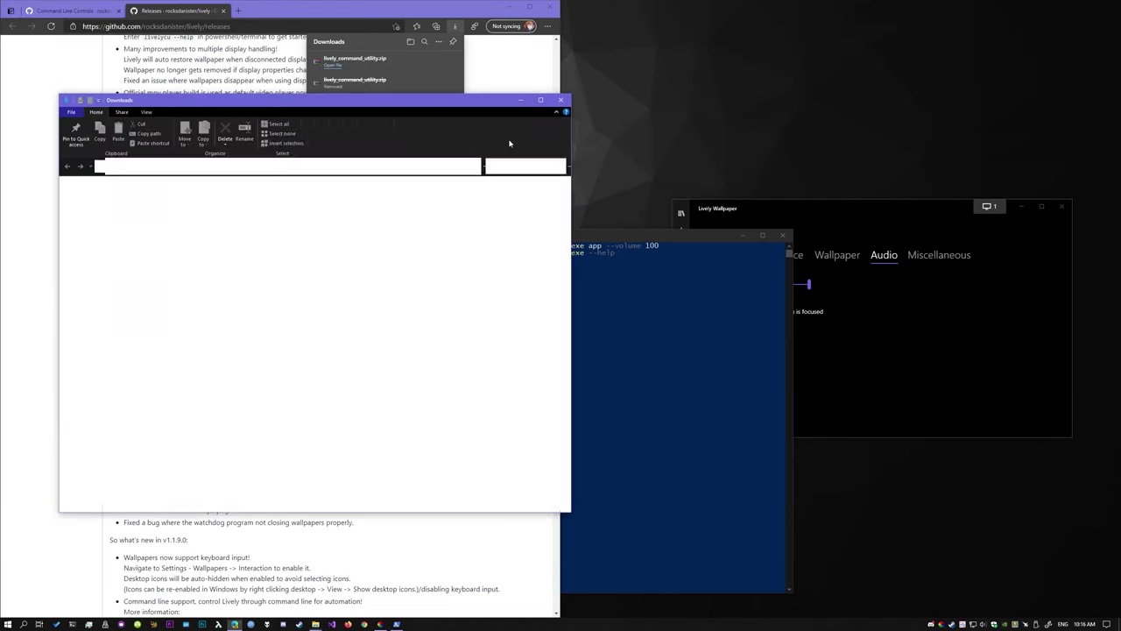
{"action": "left_click_drag", "start_coordinate": [388, 100], "coordinate": [404, 163]}
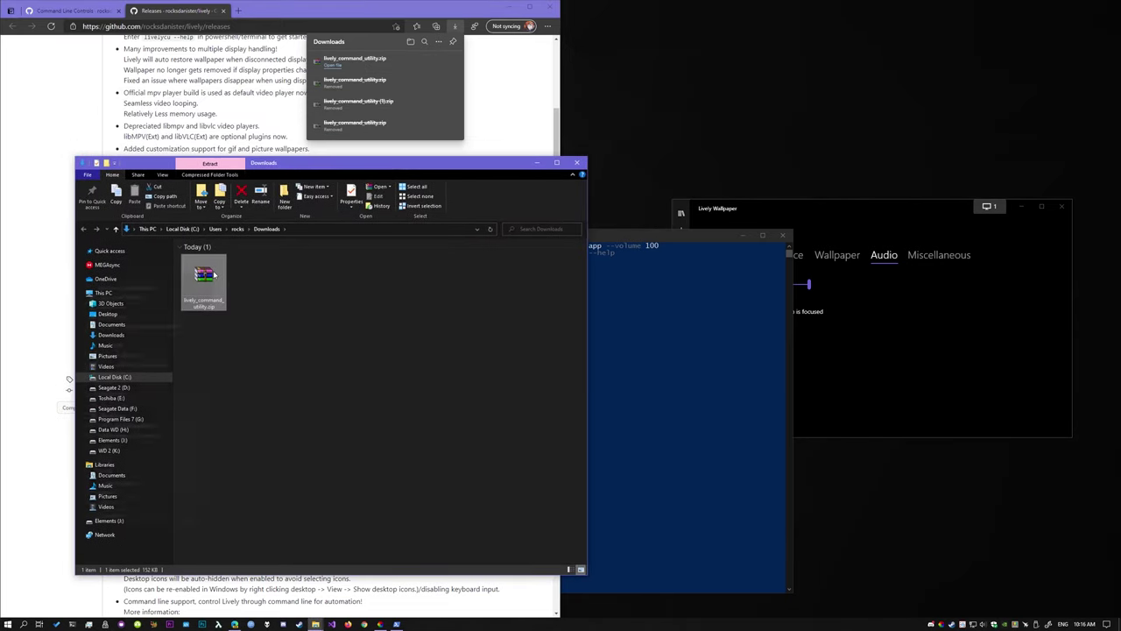
{"action": "right_click", "coordinate": [214, 272]}
{"action": "left_click", "coordinate": [159, 514]}
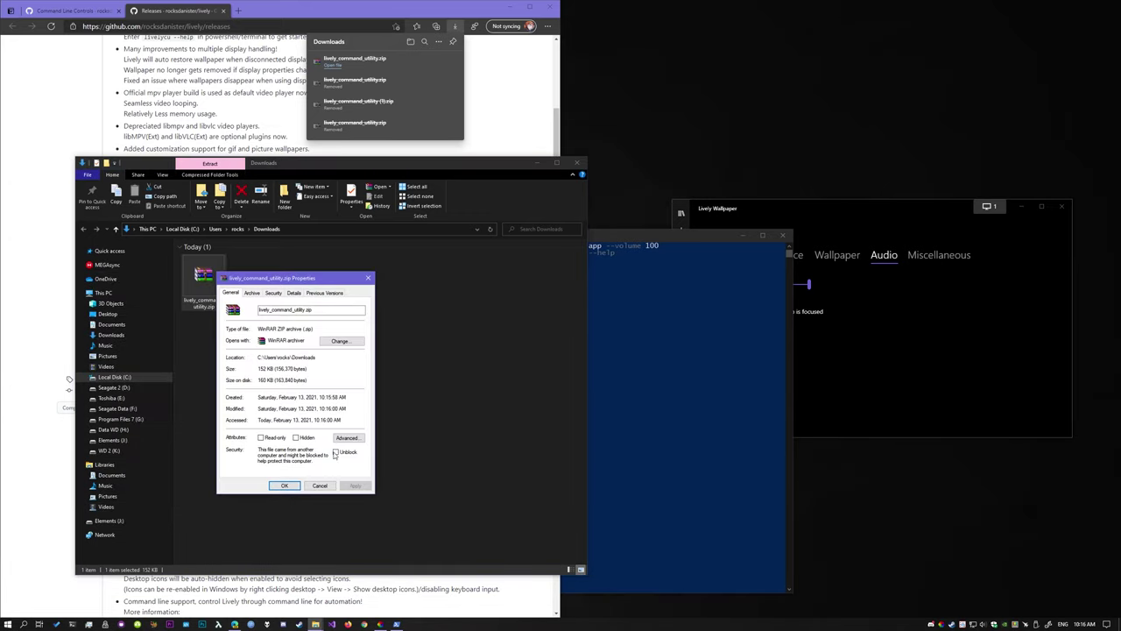
{"action": "left_click", "coordinate": [338, 455]}
{"action": "left_click", "coordinate": [294, 488]}
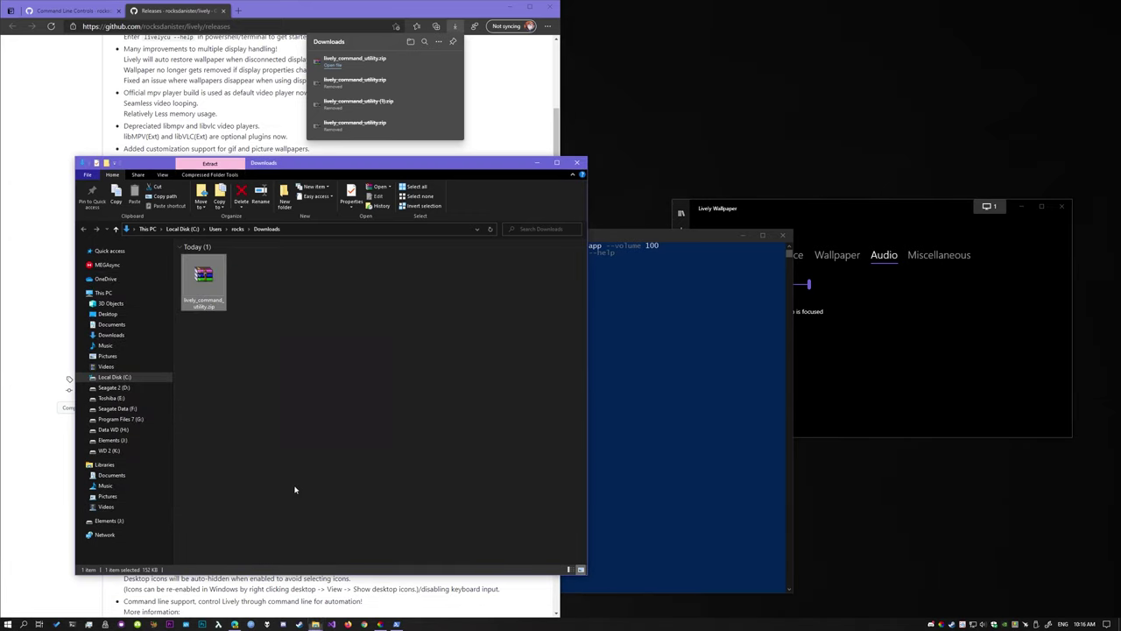
Step: Extract lively_command_utility.zip into its own lively_command_utility folder and open that folder
{"action": "right_click", "coordinate": [213, 279]}
{"action": "left_click", "coordinate": [168, 333]}
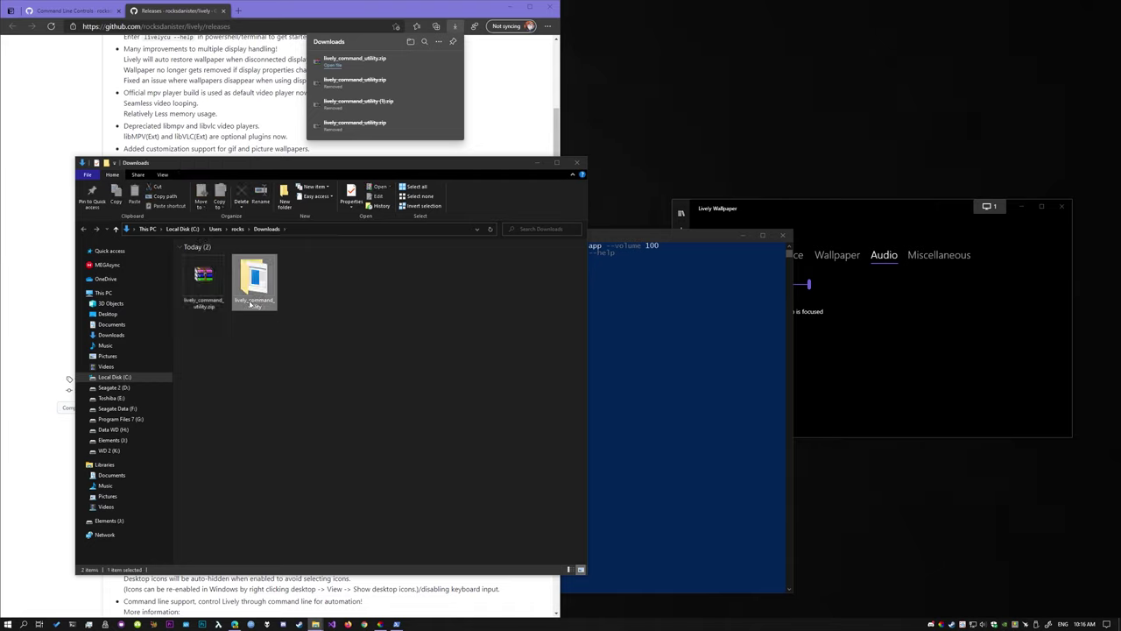
{"action": "double_click", "coordinate": [255, 280]}
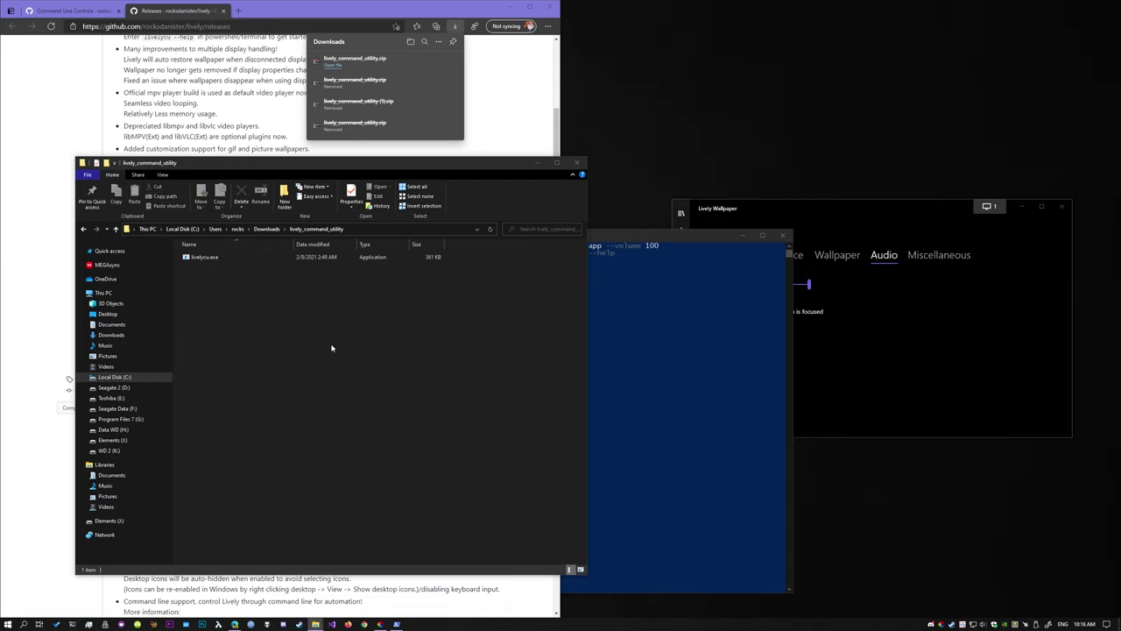
Step: Start PowerShell in the lively_command_utility folder and run .\livelycu.exe --help to list the available commands
{"action": "right_click", "coordinate": [289, 308], "text": "shift"}
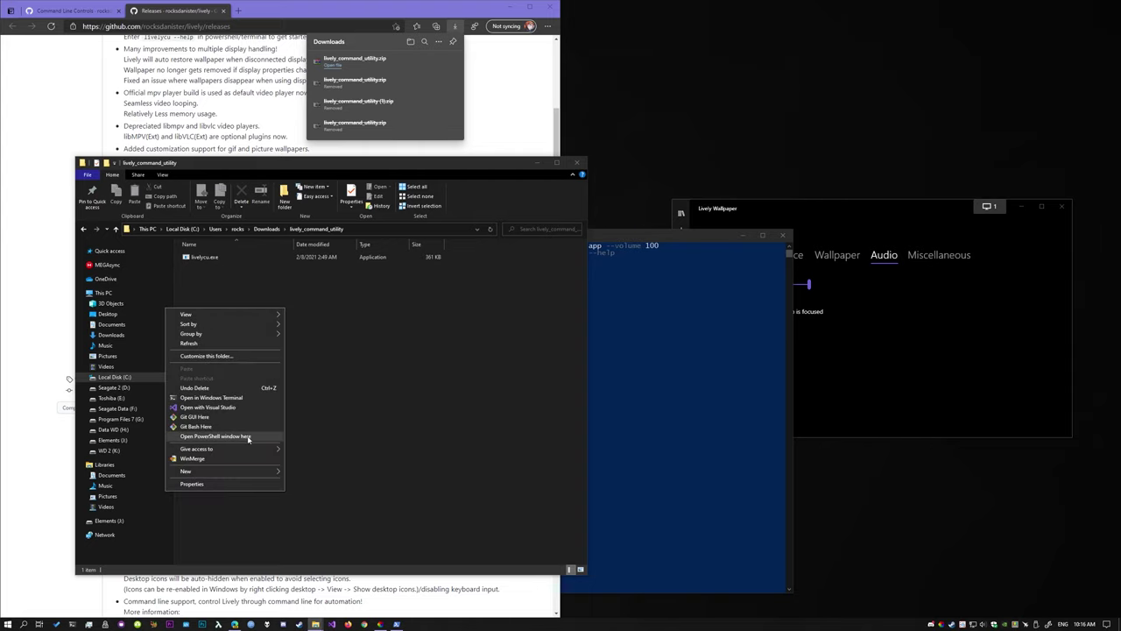
{"action": "left_click", "coordinate": [254, 437]}
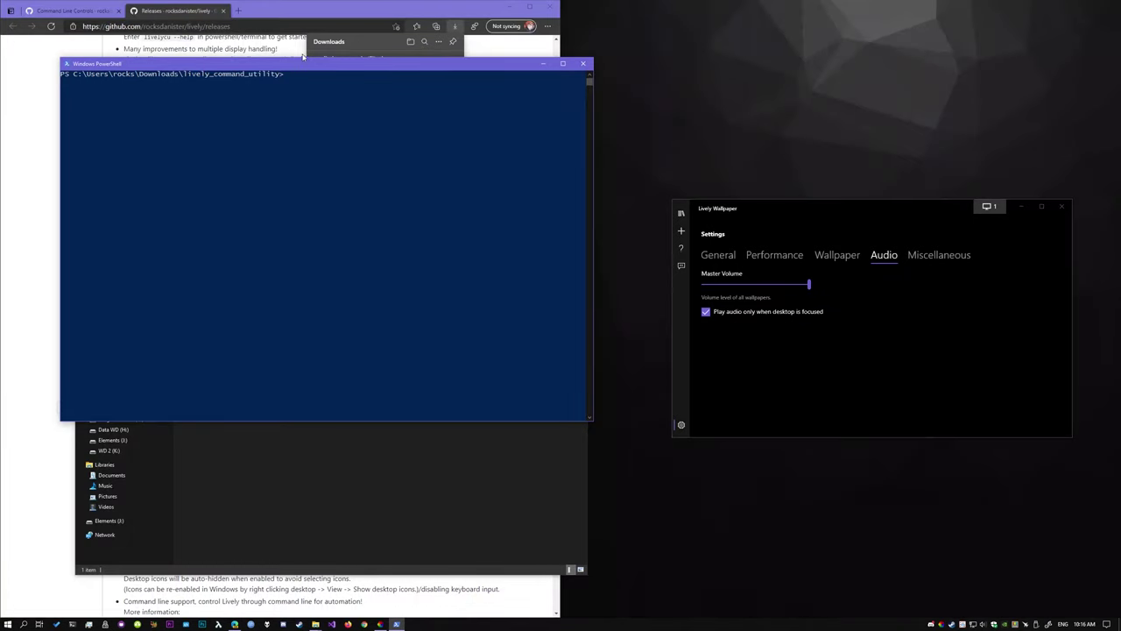
{"action": "left_click_drag", "start_coordinate": [317, 72], "coordinate": [492, 249]}
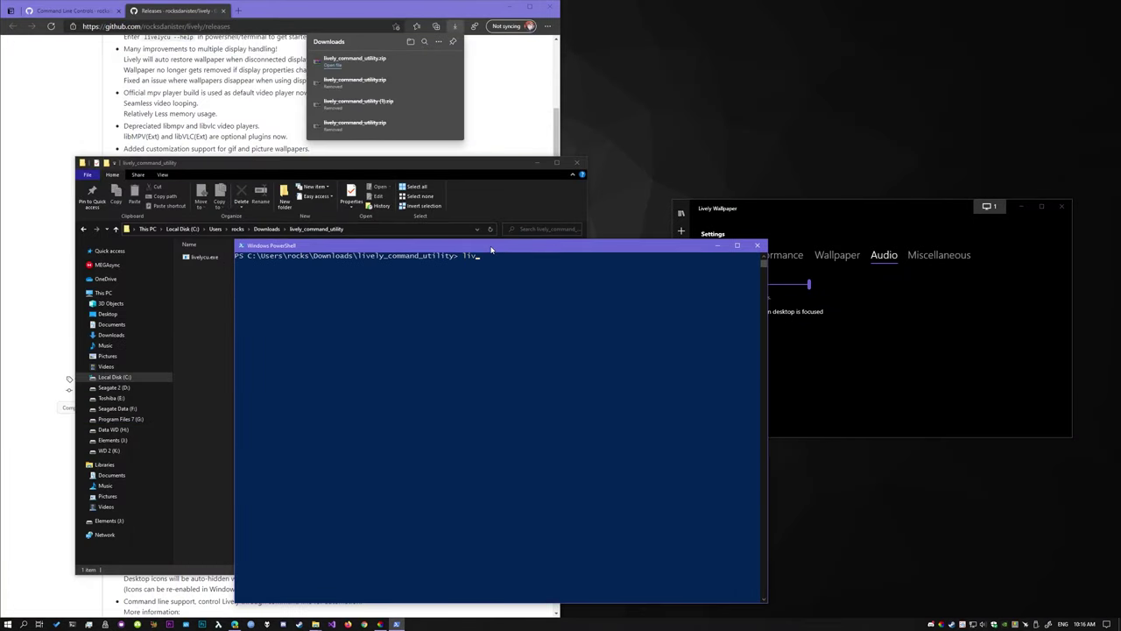
{"action": "type", "text": "live"}
{"action": "key", "text": "Tab"}
{"action": "type", "text": "--help"}
{"action": "key", "text": "Return"}
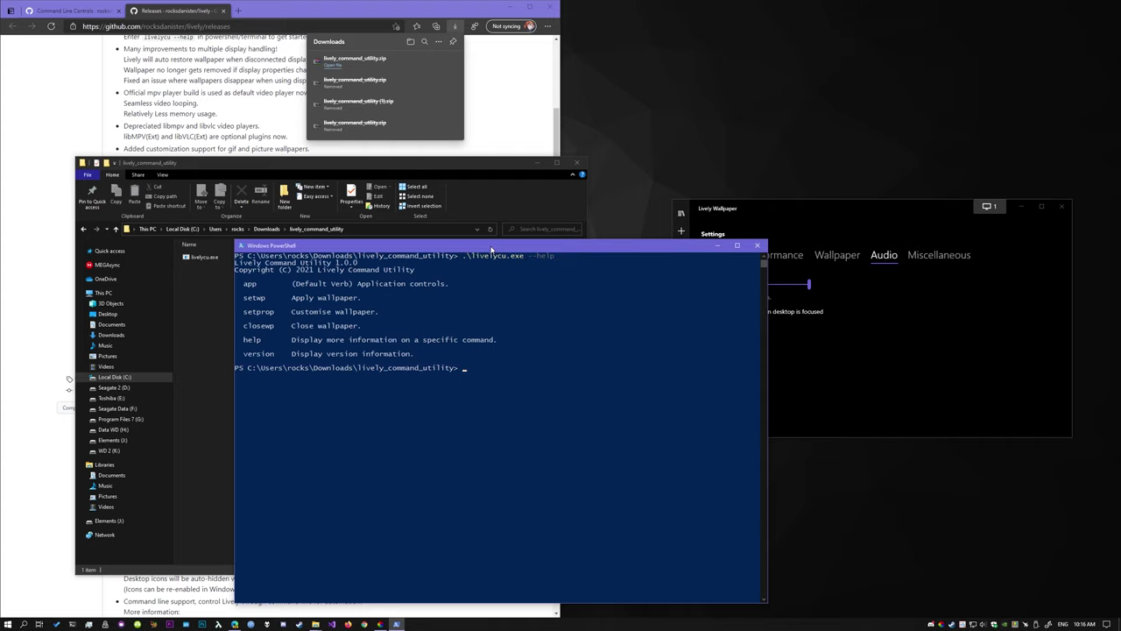
Step: Set Lively's master volume to 50 by running .\livelycu.exe app --volume 50, keeping Lively's audio settings in view
{"action": "key", "text": "Up"}
{"action": "left_click_drag", "start_coordinate": [491, 251], "coordinate": [401, 236]}
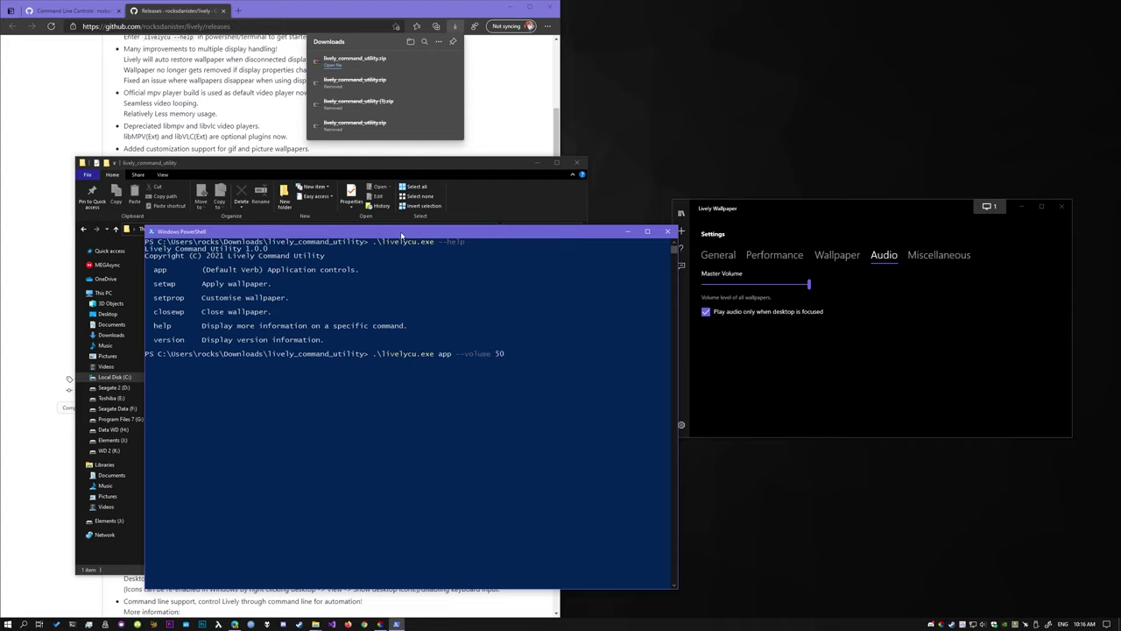
{"action": "type", "text": "0"}
{"action": "key", "text": "Return"}
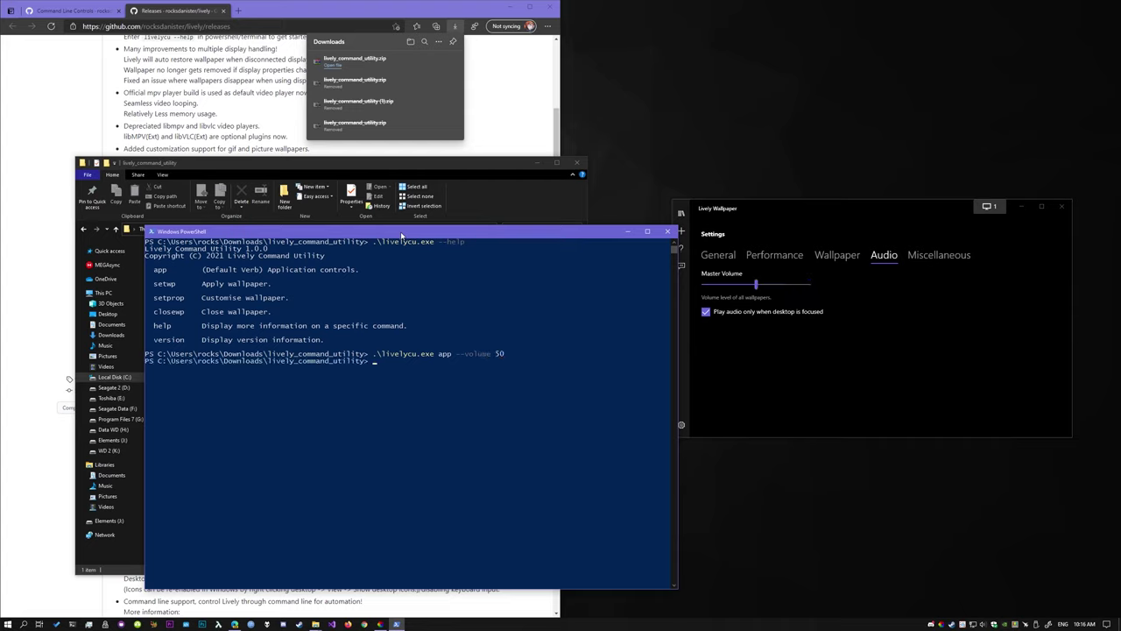
Step: Run .\livelycu.exe app --volume with 0 and again with 100, and close the PowerShell window
{"action": "key", "text": "Up"}
{"action": "key", "text": "Up"}
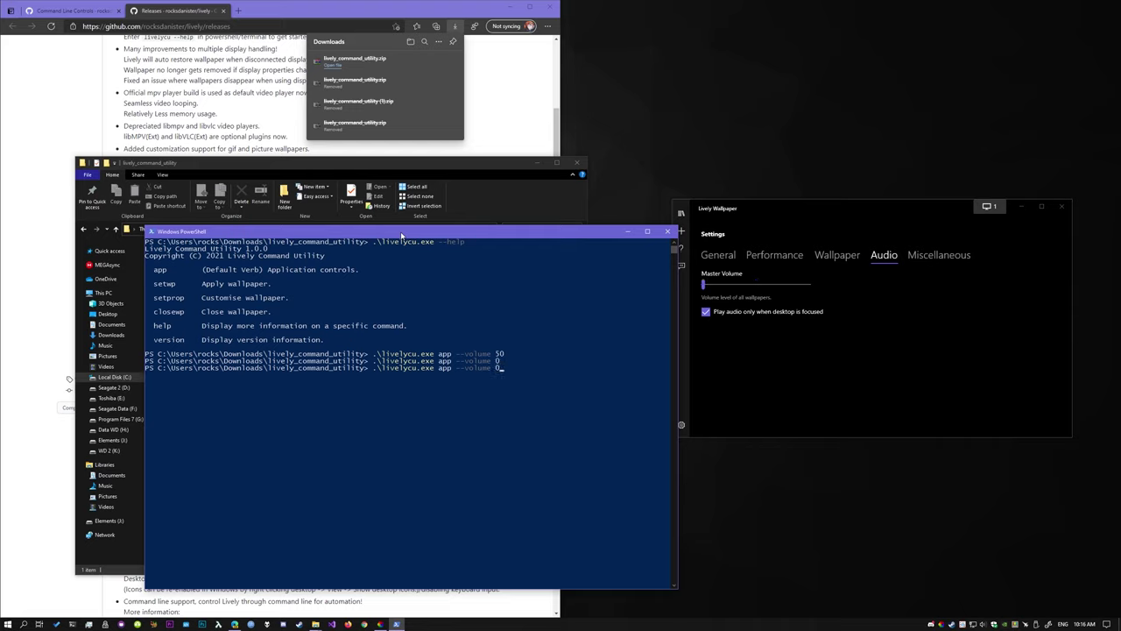
{"action": "key", "text": "Return"}
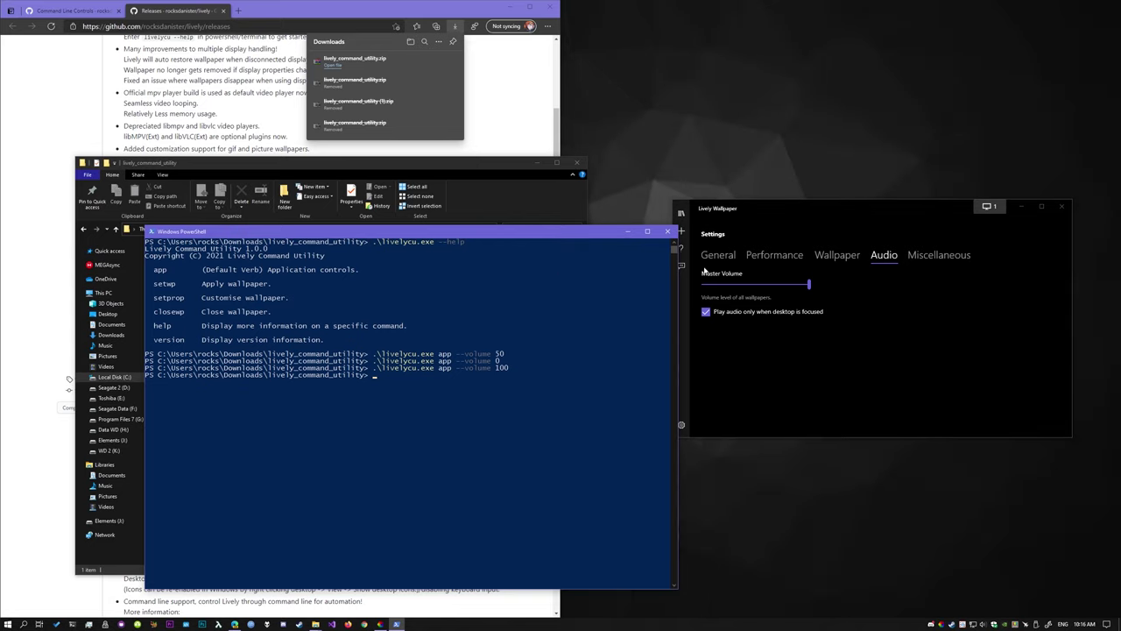
{"action": "key", "text": "alt+F4"}
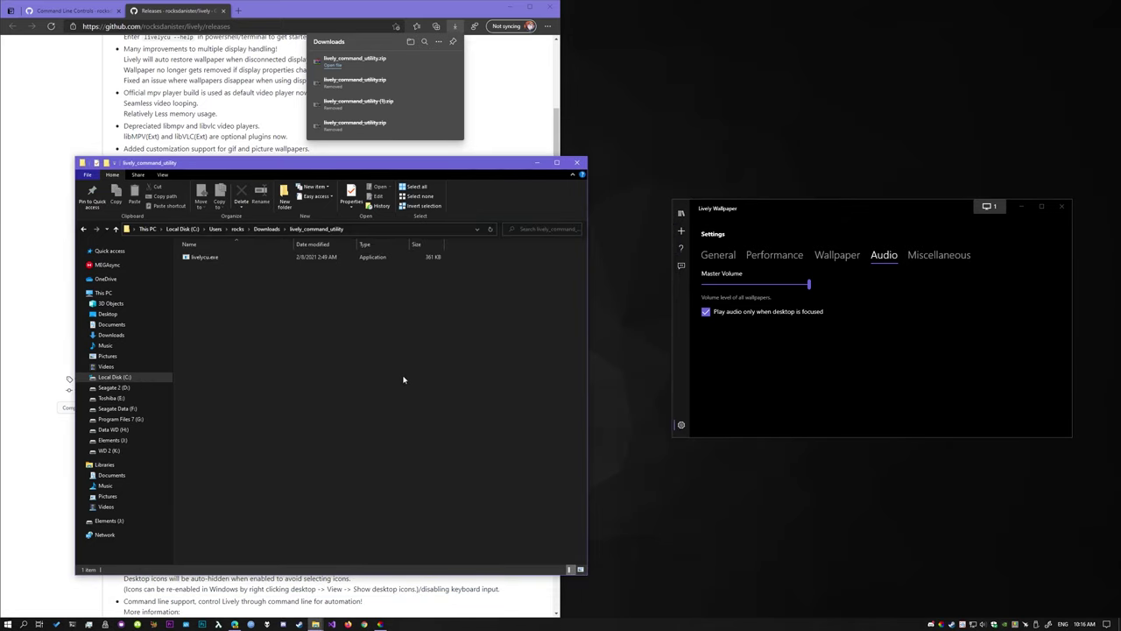
Step: Open the Environment Variables dialog through the properties of This PC and its advanced system settings
{"action": "left_click", "coordinate": [225, 264]}
{"action": "left_click", "coordinate": [383, 388]}
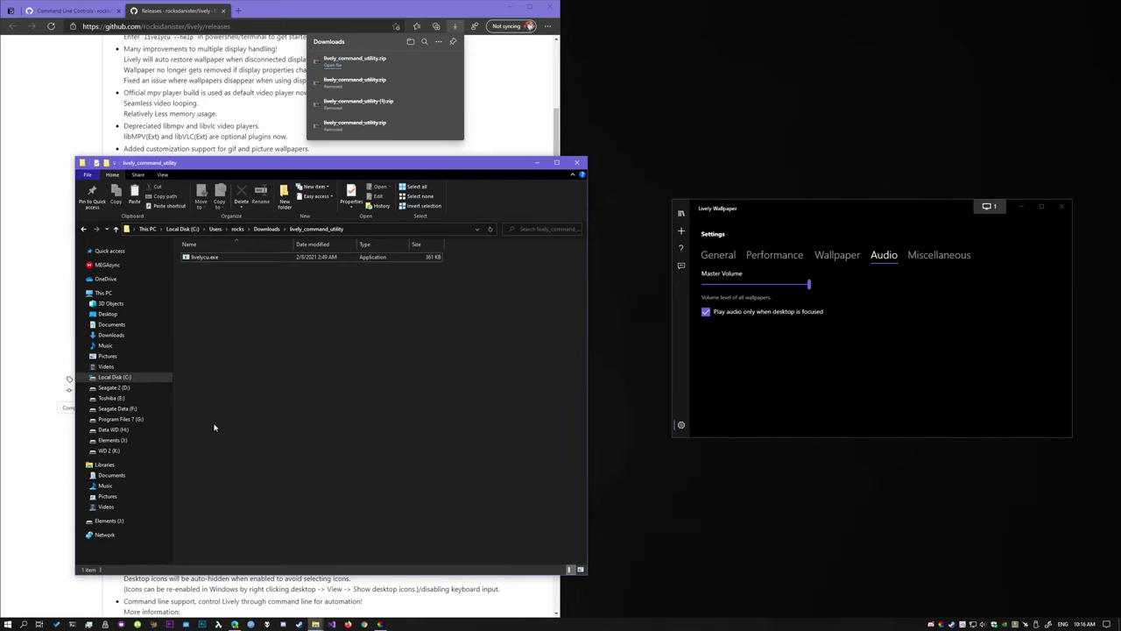
{"action": "left_click", "coordinate": [114, 291]}
{"action": "right_click", "coordinate": [331, 453]}
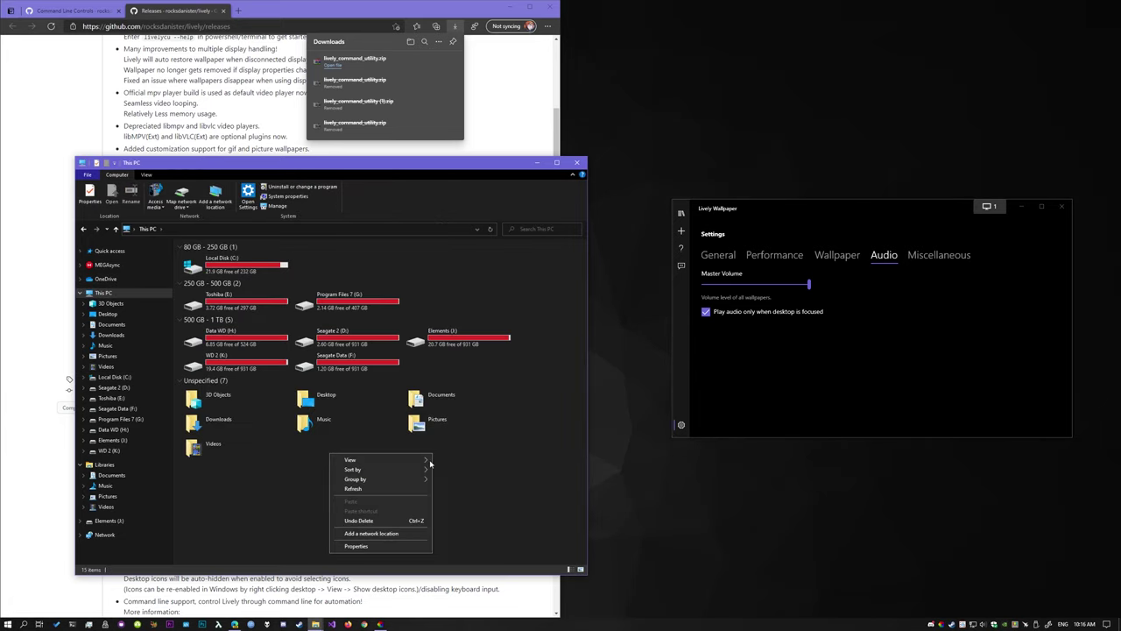
{"action": "left_click", "coordinate": [394, 546]}
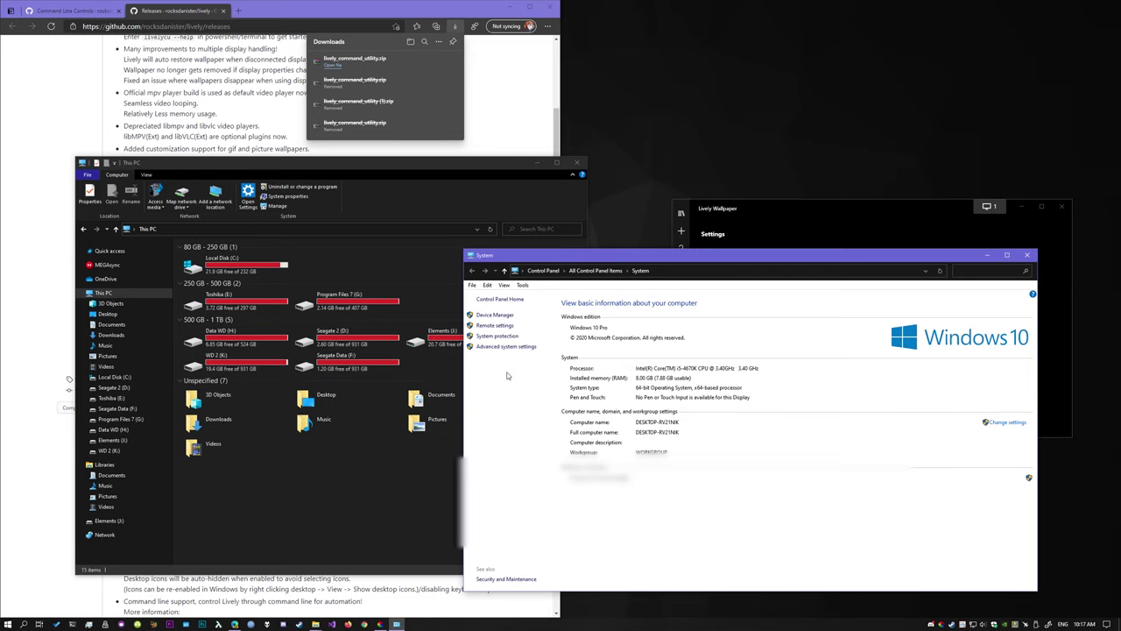
{"action": "left_click", "coordinate": [513, 348]}
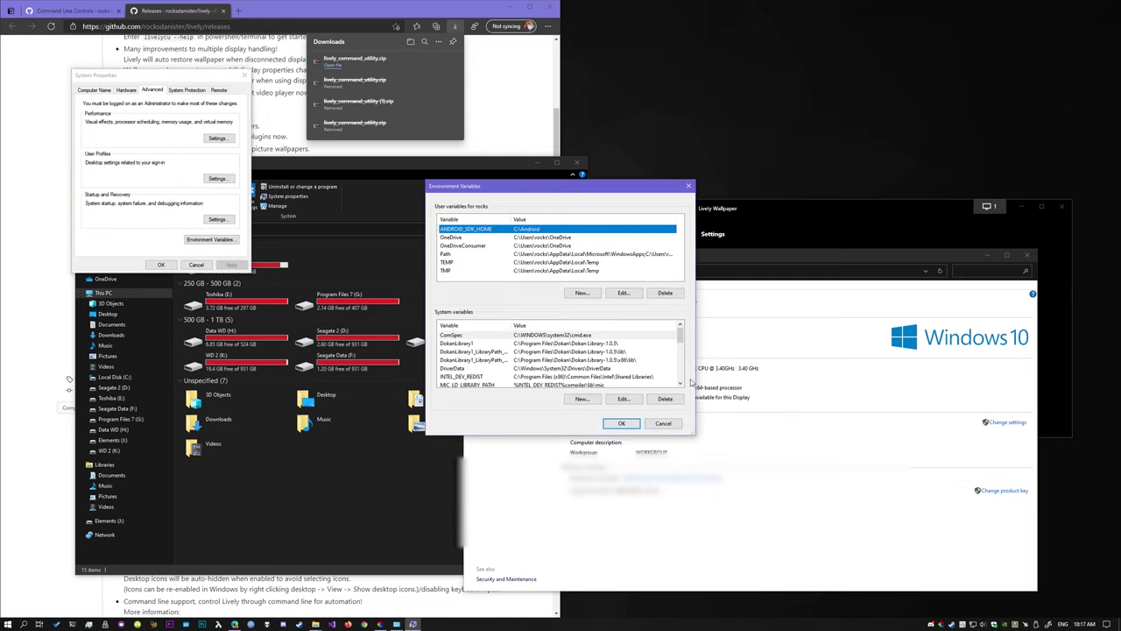
Step: Examine the system Path variable's entries, including C:\Lively, and the folder browser for adding one, and close the dialogs
{"action": "left_click_drag", "start_coordinate": [682, 338], "coordinate": [684, 378]}
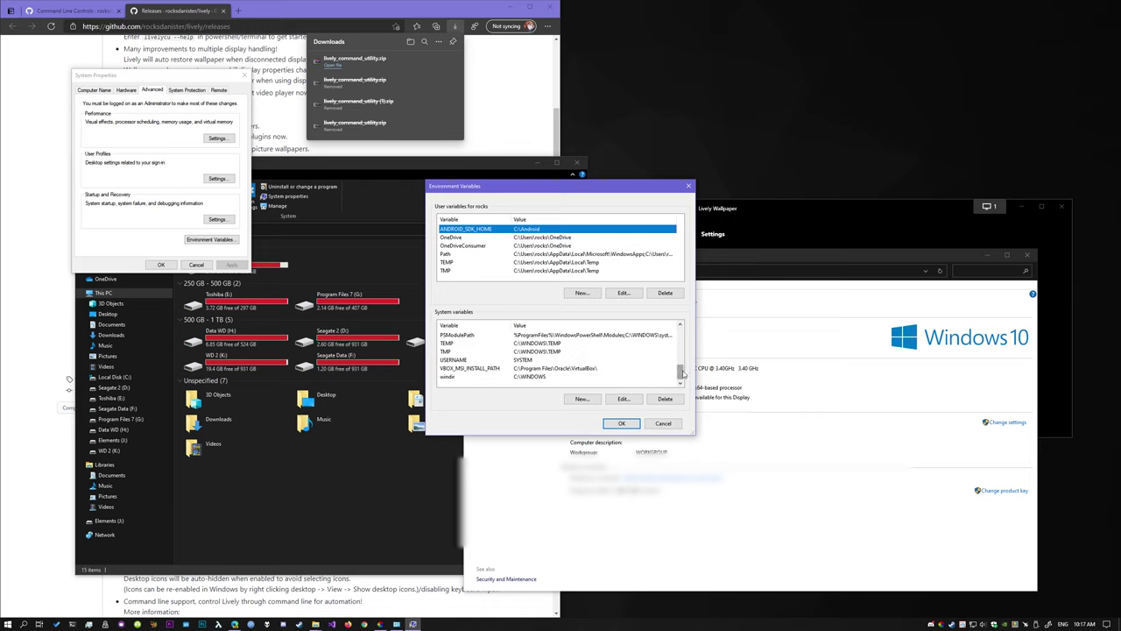
{"action": "left_click_drag", "start_coordinate": [683, 373], "coordinate": [684, 353]}
{"action": "left_click", "coordinate": [491, 351]}
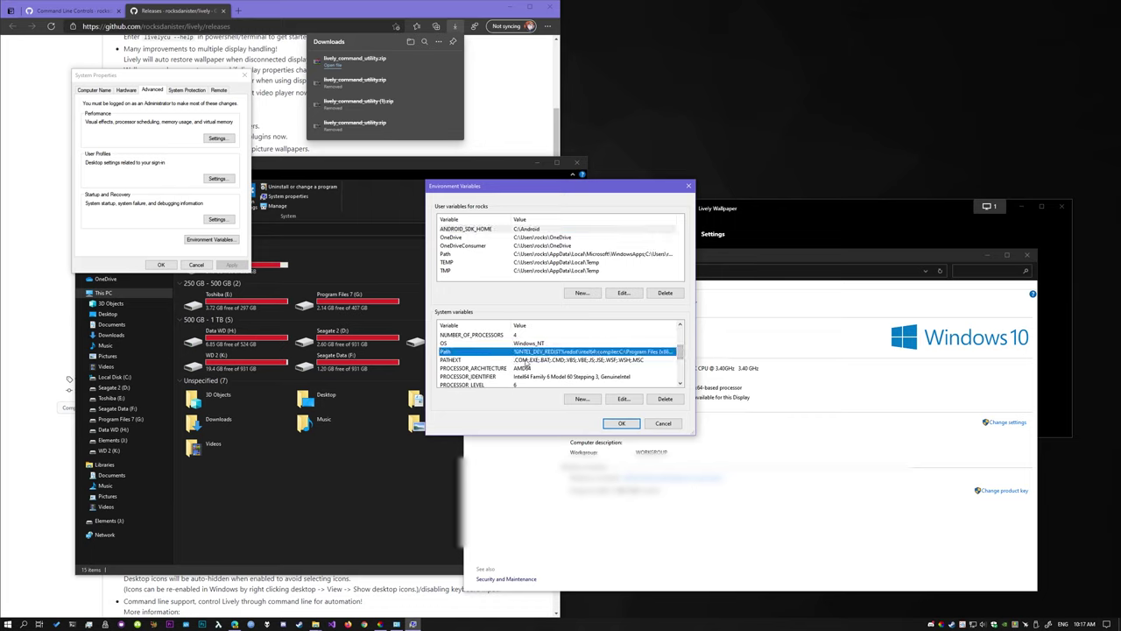
{"action": "left_click", "coordinate": [621, 399]}
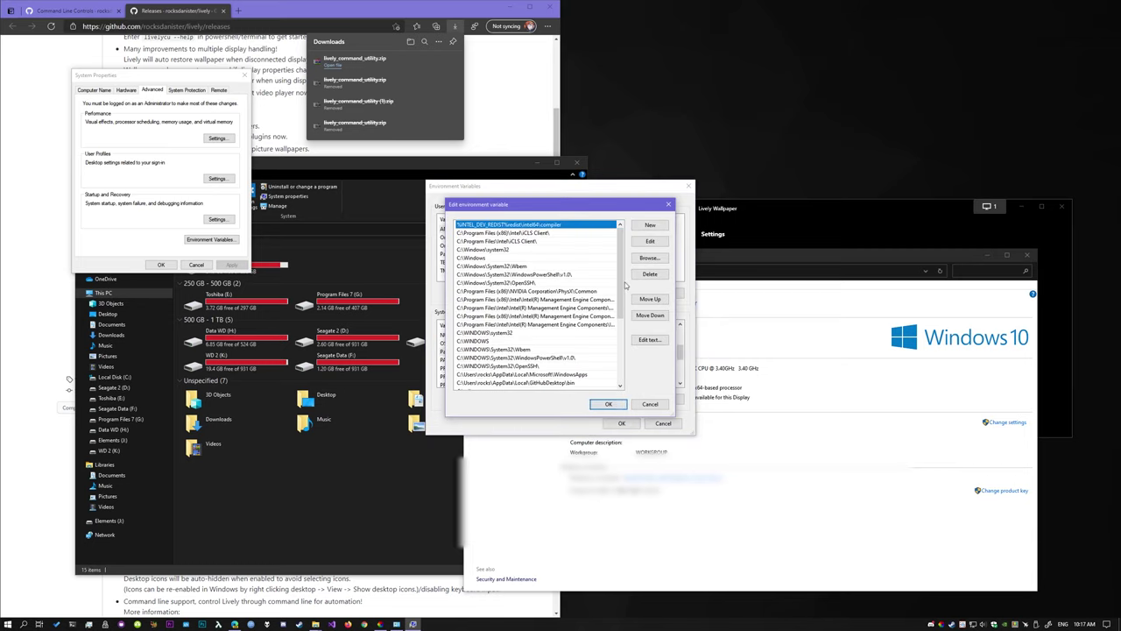
{"action": "left_click_drag", "start_coordinate": [619, 282], "coordinate": [558, 379]}
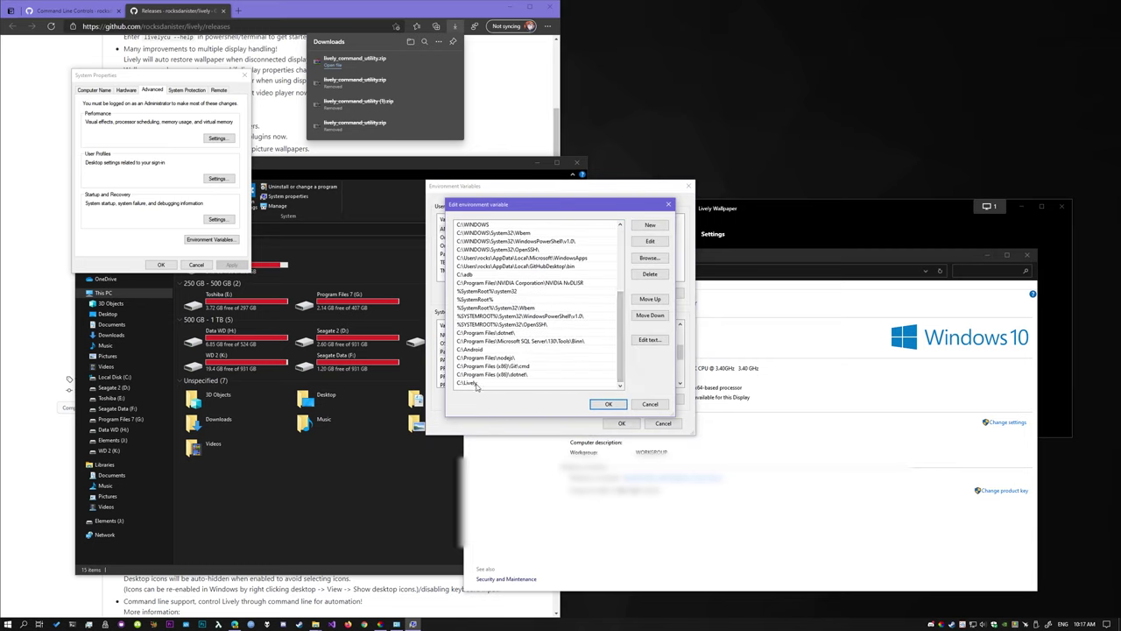
{"action": "left_click", "coordinate": [648, 259]}
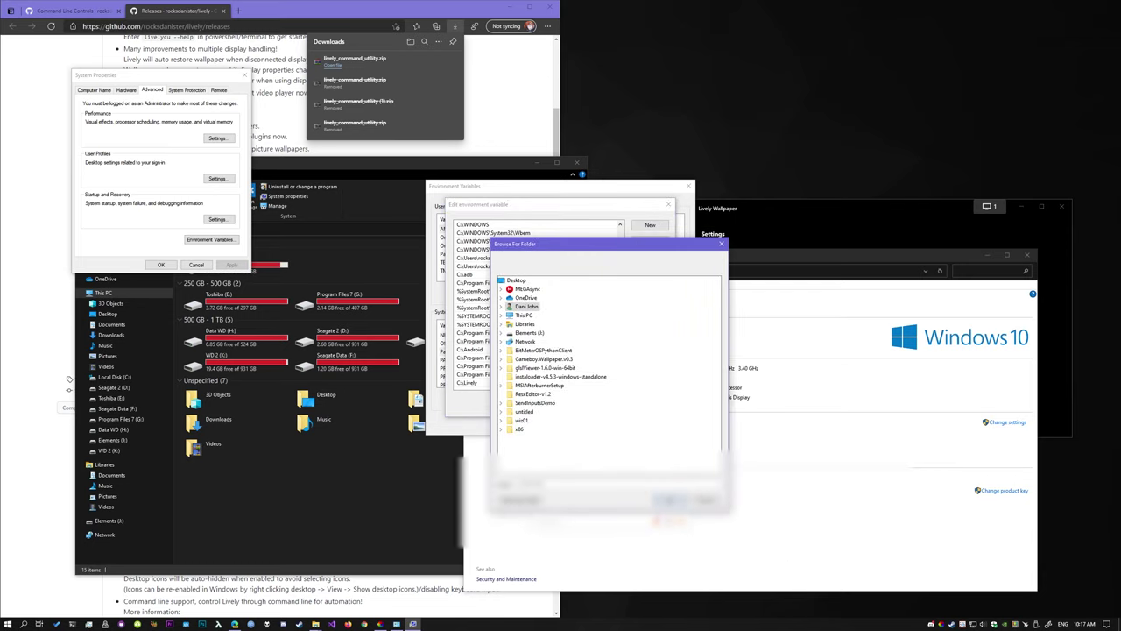
{"action": "left_click", "coordinate": [620, 423]}
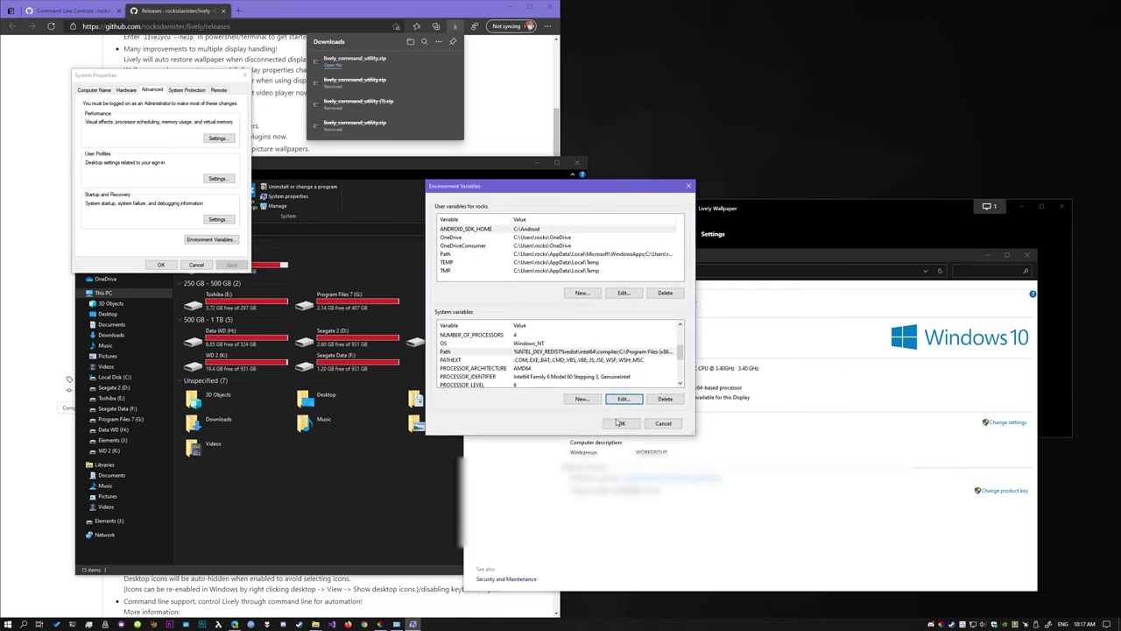
{"action": "left_click", "coordinate": [689, 186]}
{"action": "left_click", "coordinate": [577, 162]}
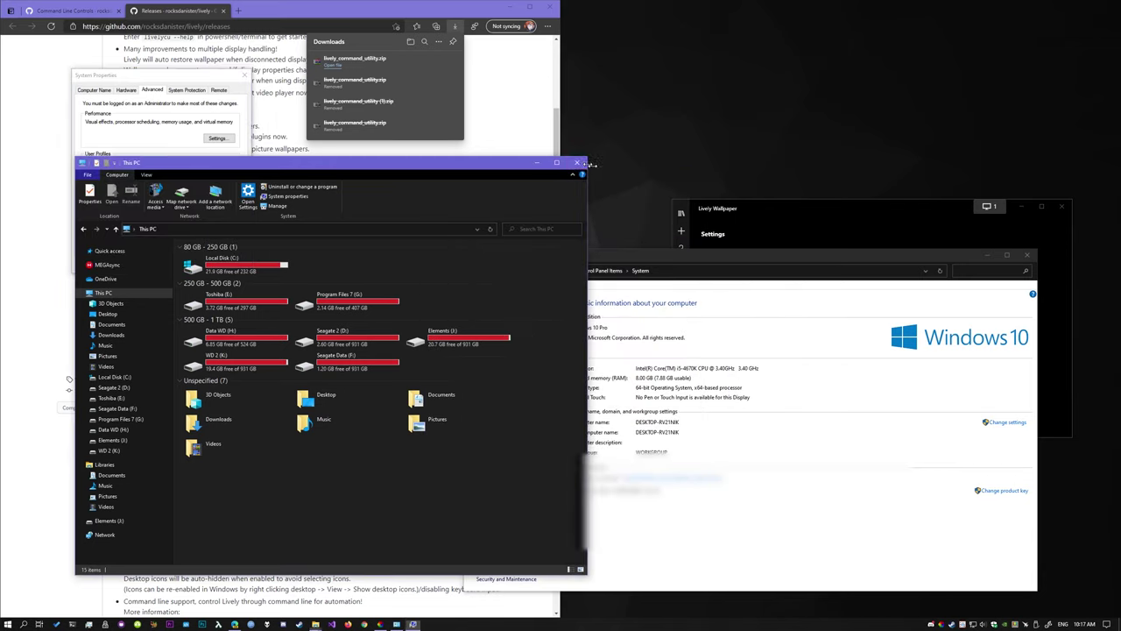
{"action": "left_click", "coordinate": [245, 75]}
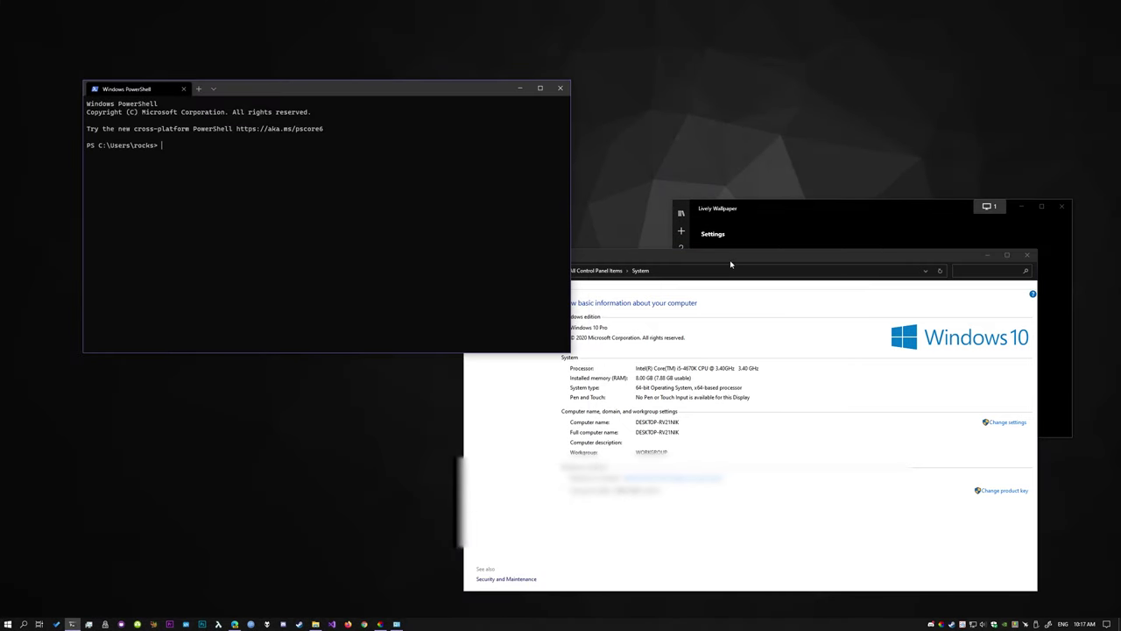
Step: Run livelycu.exe app --volume 50 from the user folder in a Windows Terminal PowerShell session, with Lively's audio settings in view
{"action": "left_click", "coordinate": [963, 280]}
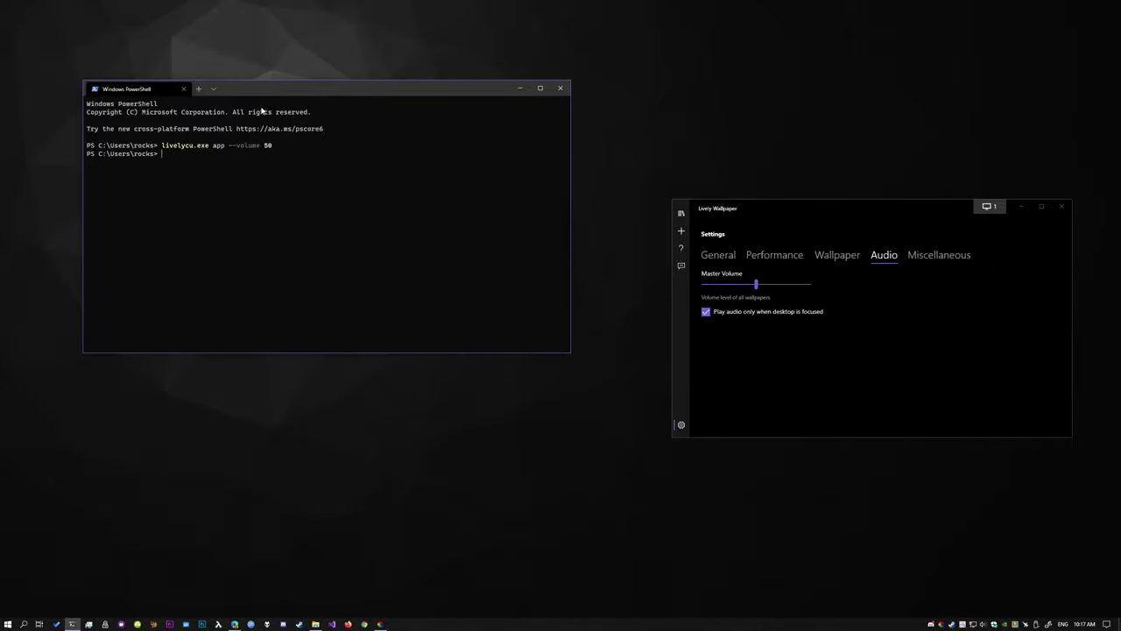
{"action": "left_click_drag", "start_coordinate": [270, 88], "coordinate": [414, 217]}
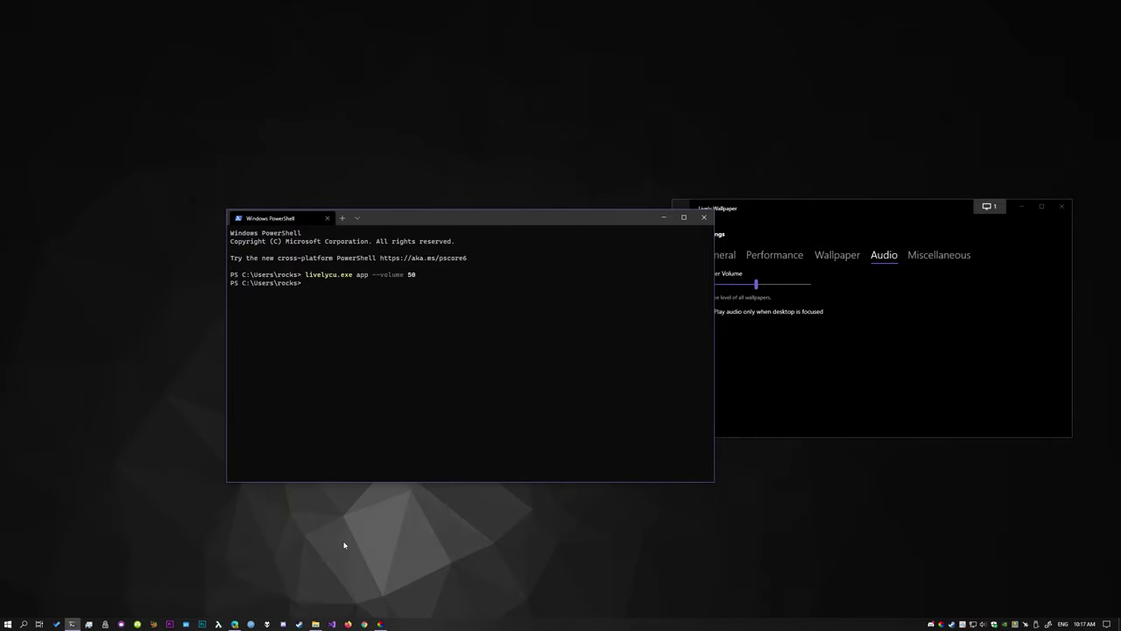
Step: Switch to the browser, close the releases page and find the Set Wallpaper section of the Command Line Controls wiki
{"action": "left_click", "coordinate": [234, 624]}
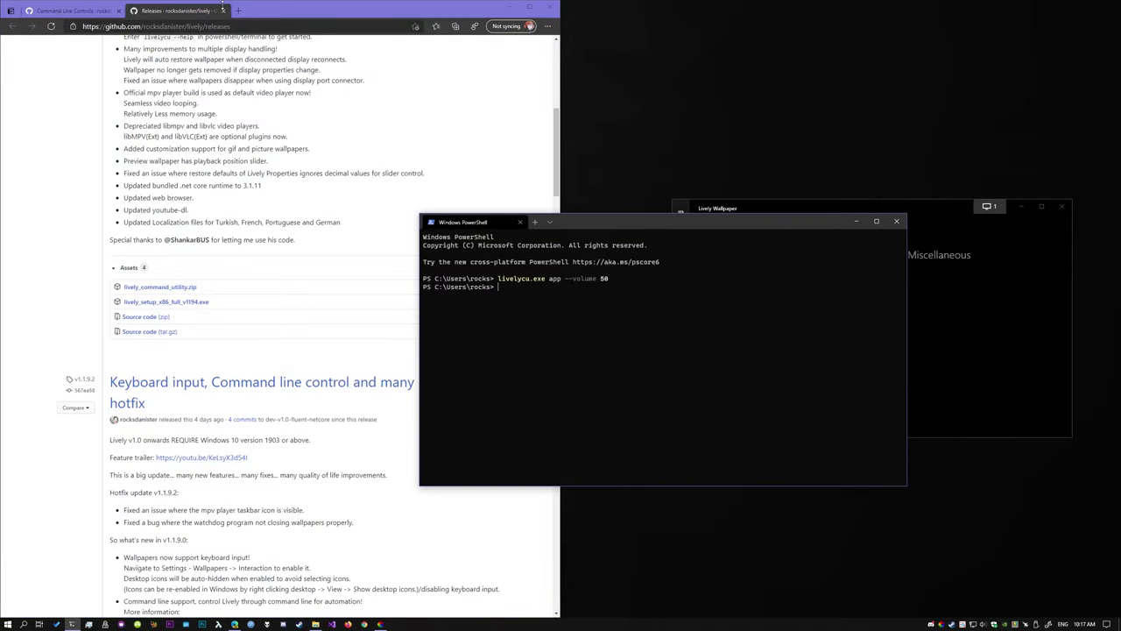
{"action": "left_click", "coordinate": [223, 10]}
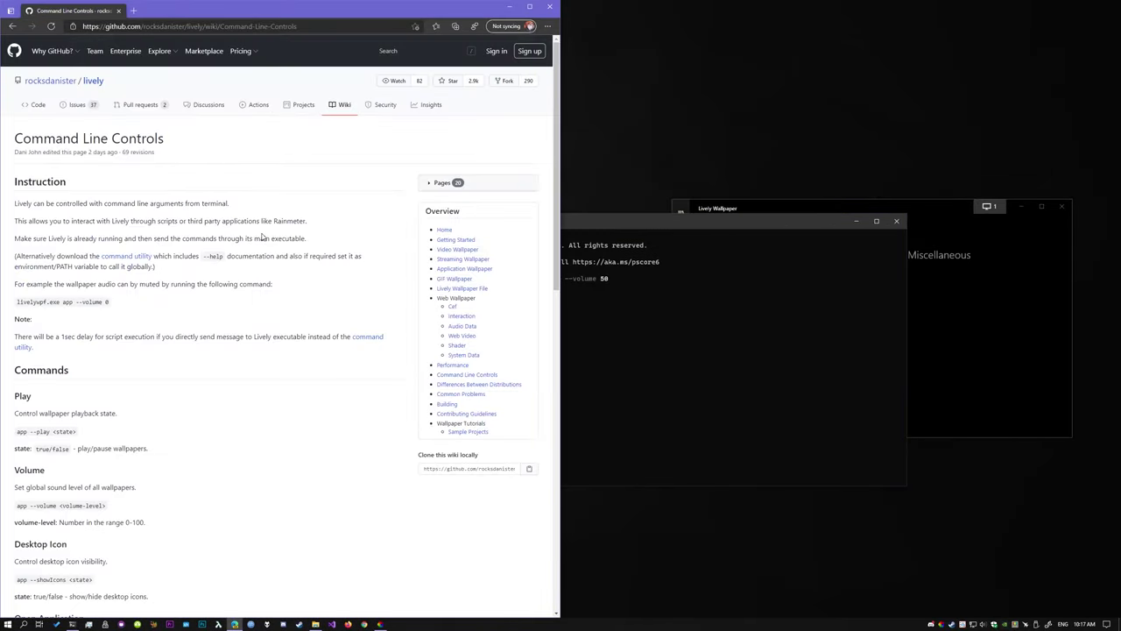
{"action": "scroll", "coordinate": [63, 270], "scroll_direction": "down", "scroll_amount": 7}
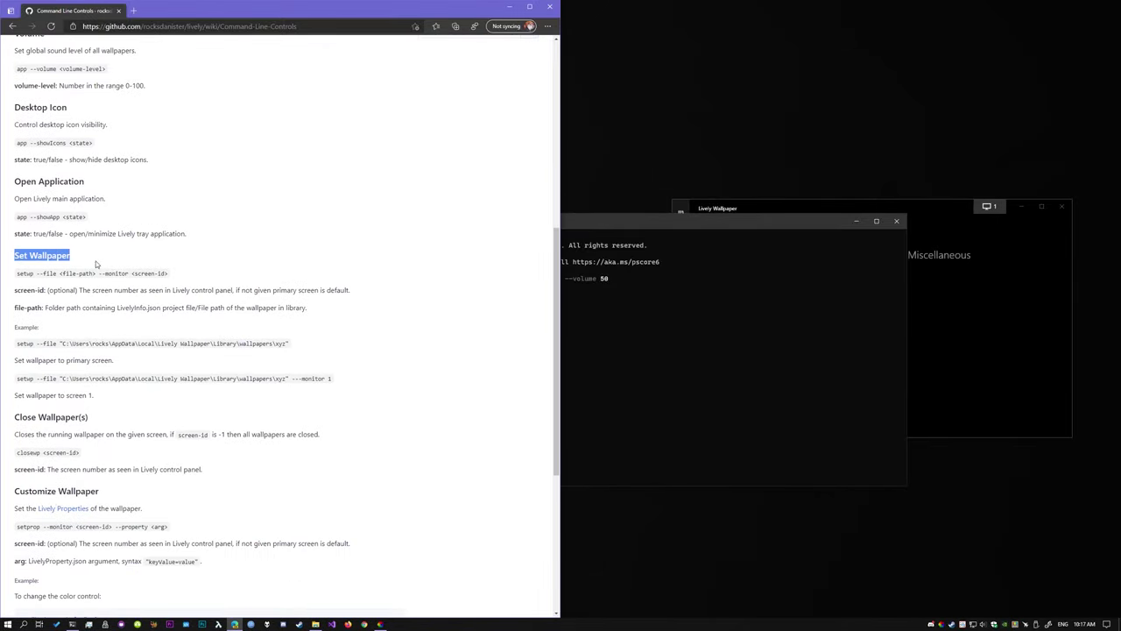
Step: Run livelycu.exe setwp --help in the terminal and uncover the Lively Wallpaper window
{"action": "left_click", "coordinate": [631, 223]}
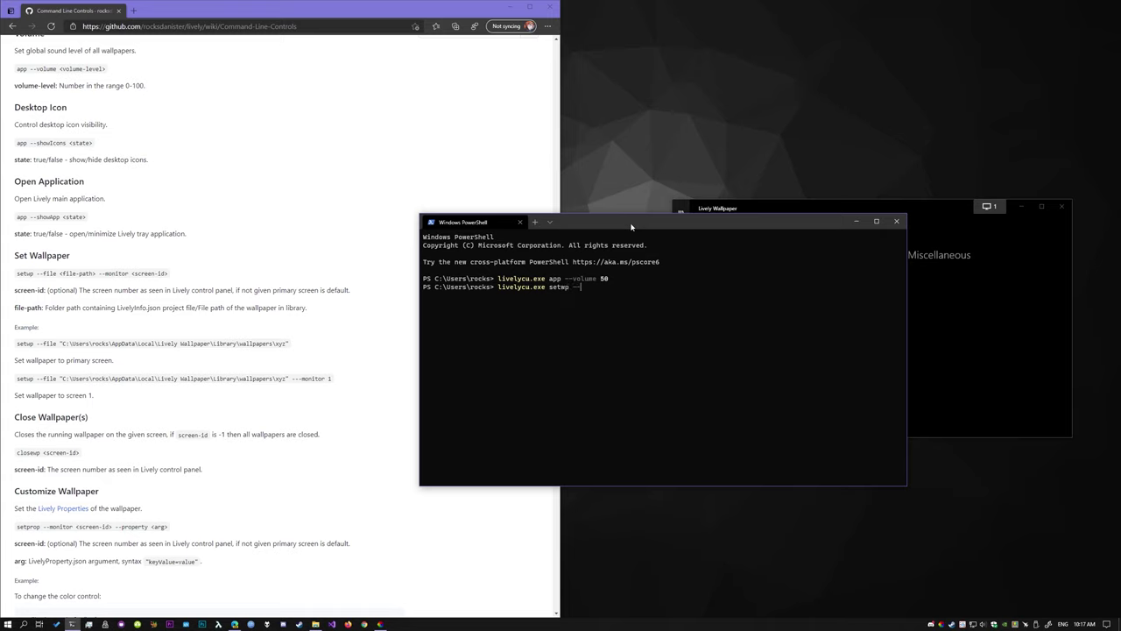
{"action": "key", "text": "Return"}
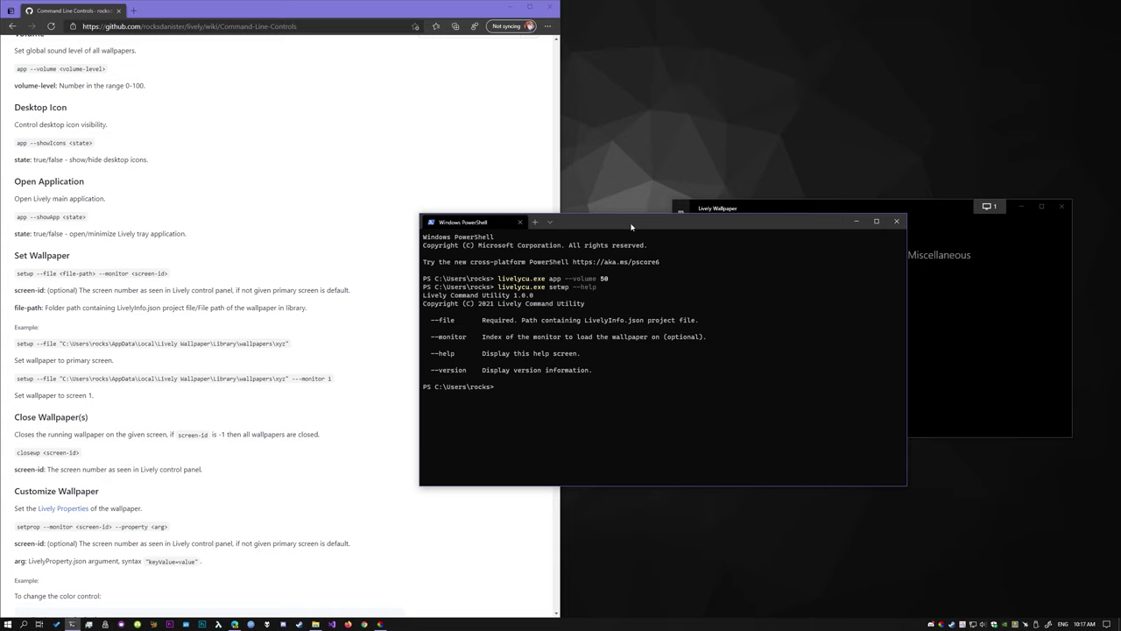
{"action": "left_click_drag", "start_coordinate": [630, 227], "coordinate": [392, 251]}
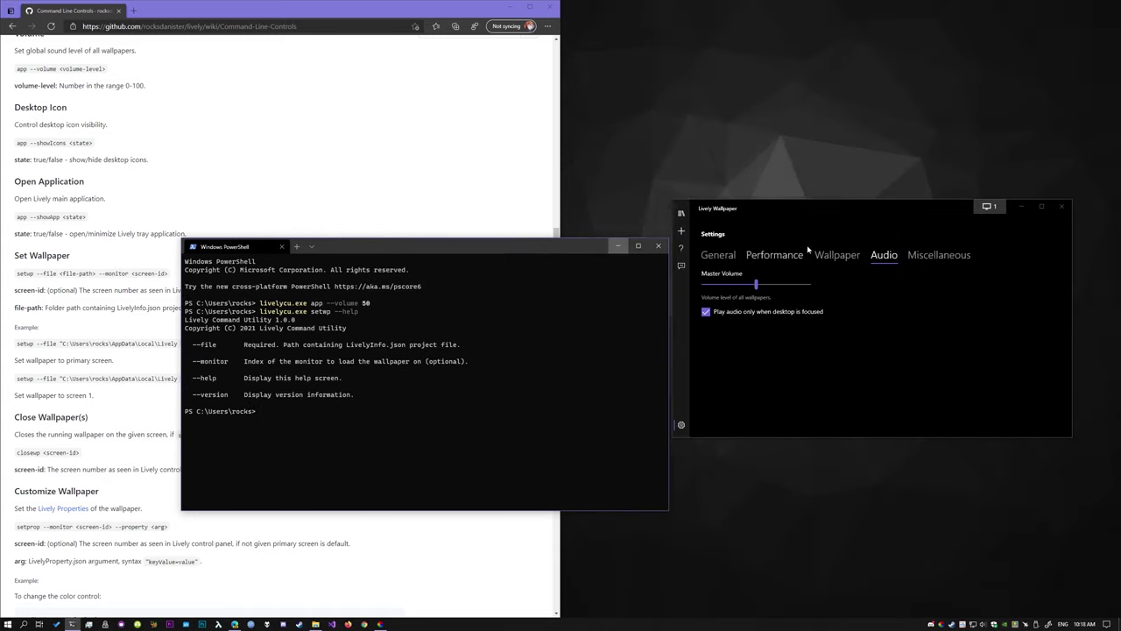
Step: Show Lively's wallpaper library and open the file location of the Eternal Light wallpaper
{"action": "left_click", "coordinate": [682, 214]}
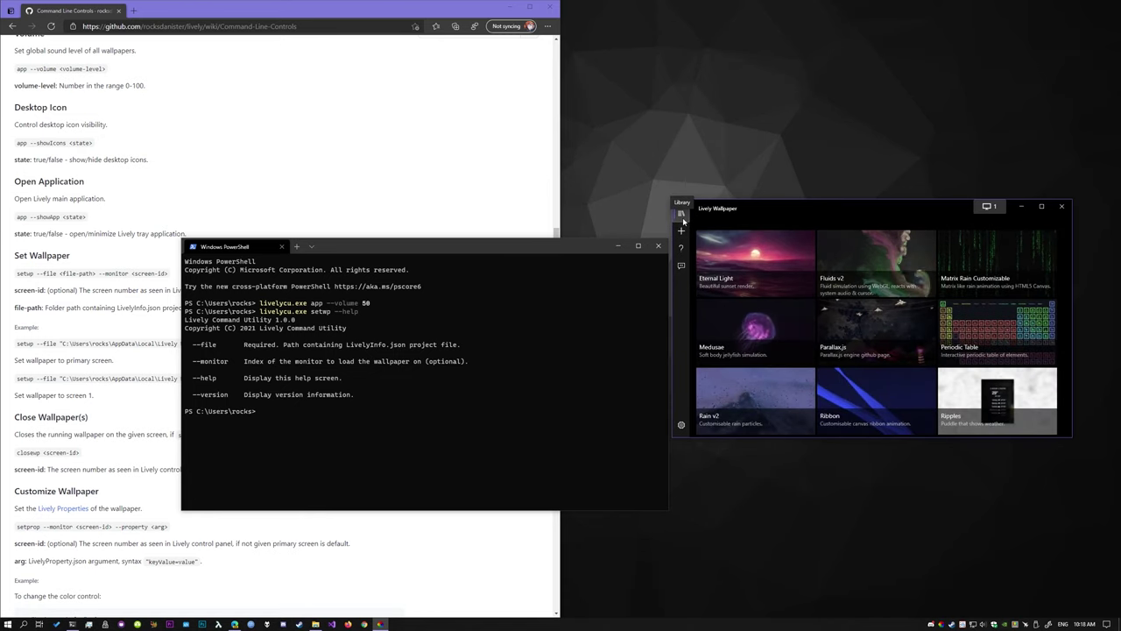
{"action": "right_click", "coordinate": [751, 273]}
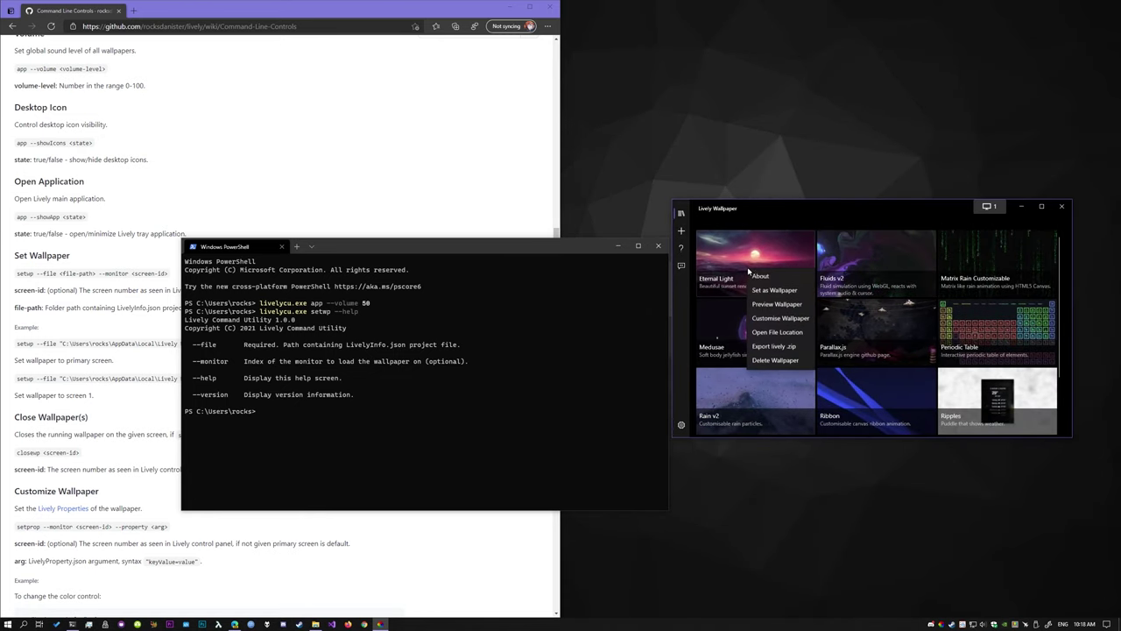
{"action": "left_click", "coordinate": [775, 334]}
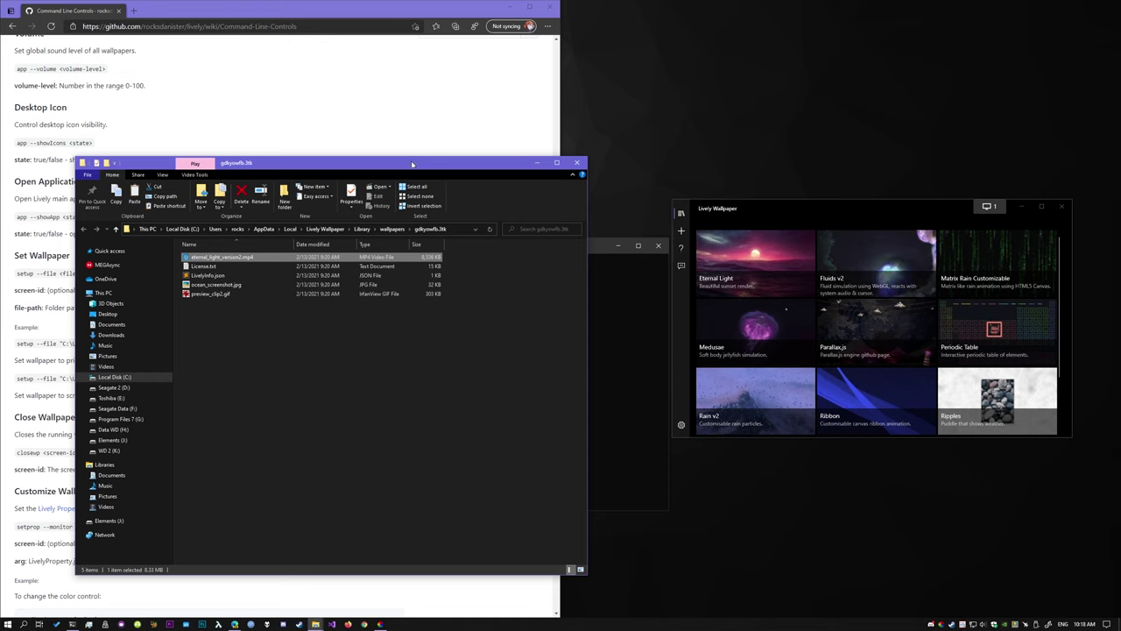
{"action": "left_click_drag", "start_coordinate": [412, 164], "coordinate": [719, 185]}
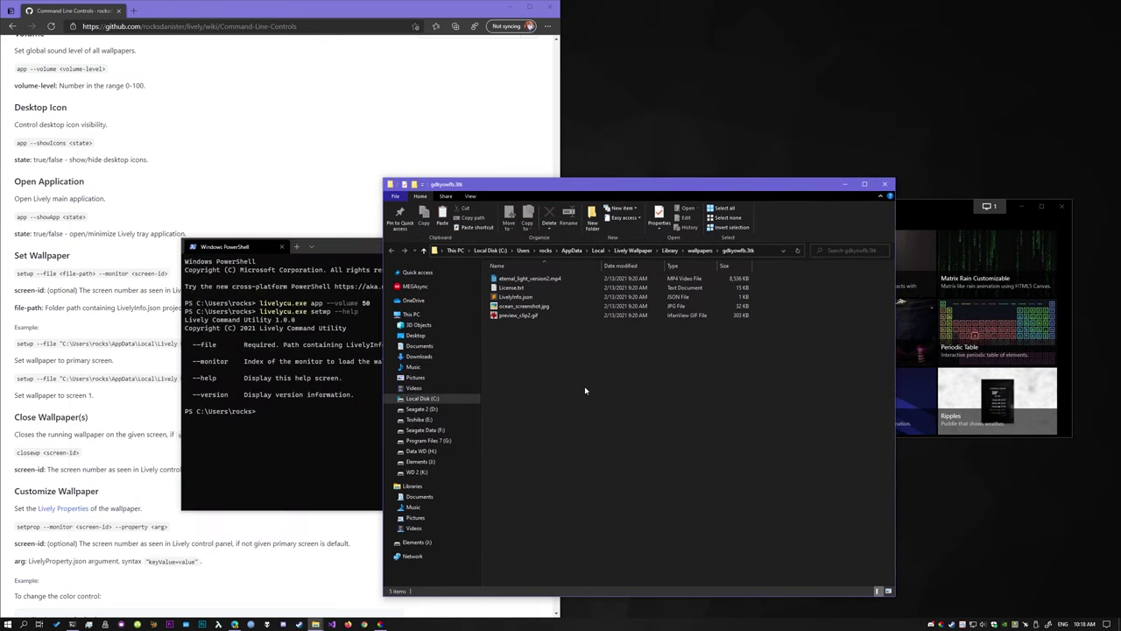
Step: Copy the path of the Eternal Light folder containing LivelyInfo.json and return to the PowerShell terminal
{"action": "left_click", "coordinate": [528, 298]}
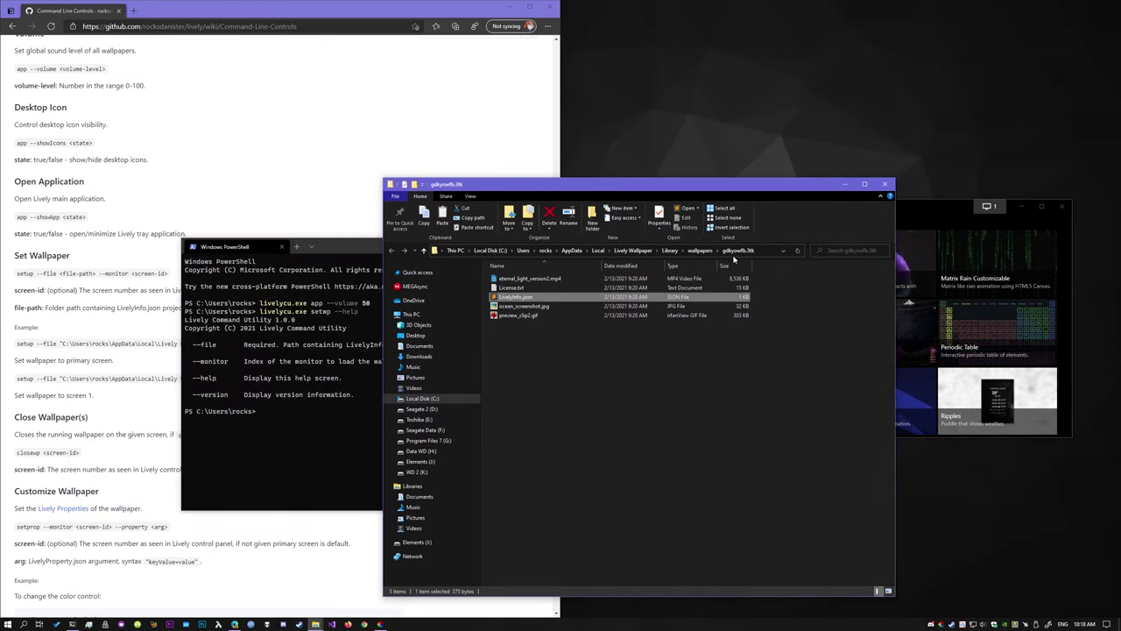
{"action": "left_click", "coordinate": [736, 250]}
{"action": "key", "text": "ctrl+c"}
{"action": "left_click_drag", "start_coordinate": [338, 250], "coordinate": [416, 258]}
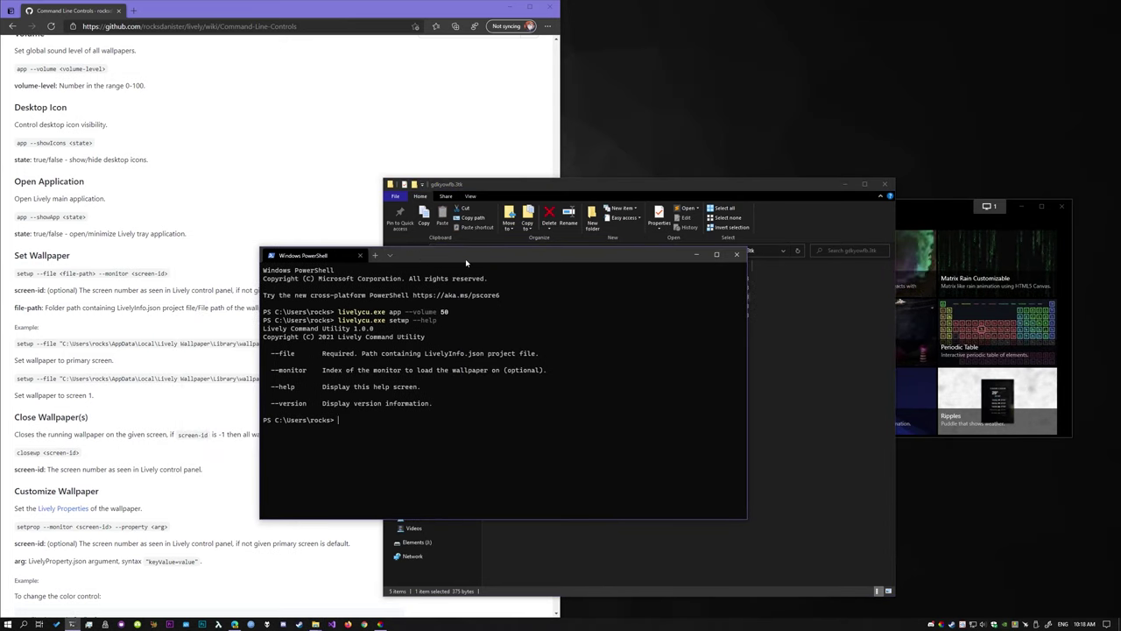
Step: Set the Eternal Light wallpaper by running livelycu.exe setwp --file with the copied folder path in quotes
{"action": "key", "text": "Up"}
{"action": "key", "text": "BackSpace"}
{"action": "key", "text": "BackSpace"}
{"action": "key", "text": "BackSpace"}
{"action": "key", "text": "BackSpace"}
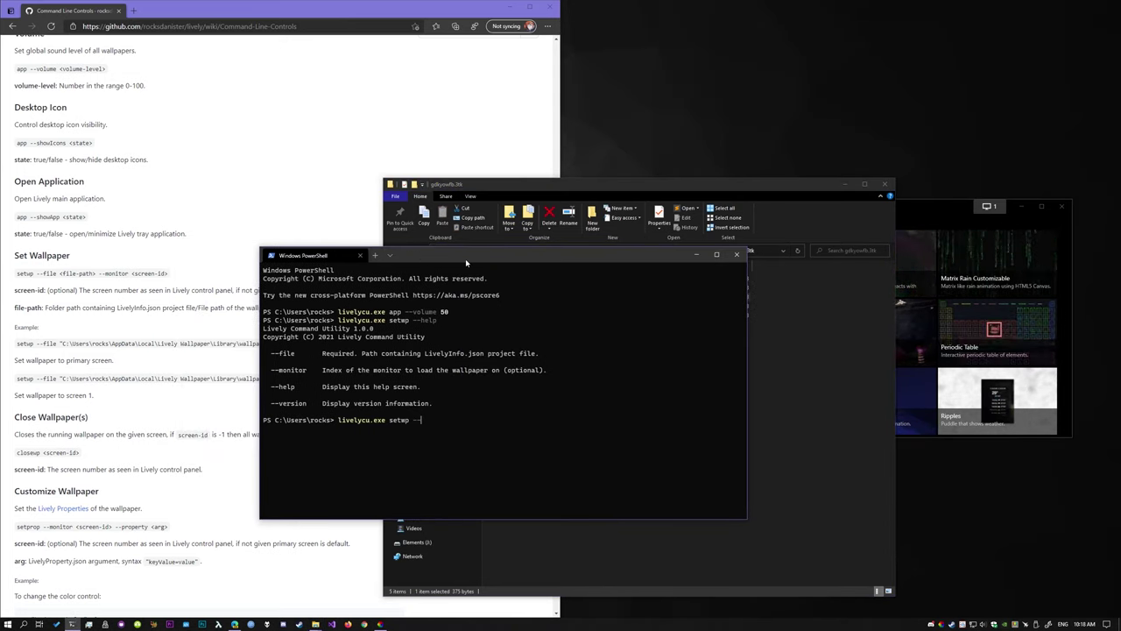
{"action": "type", "text": "file \""}
{"action": "key", "text": "ctrl+v"}
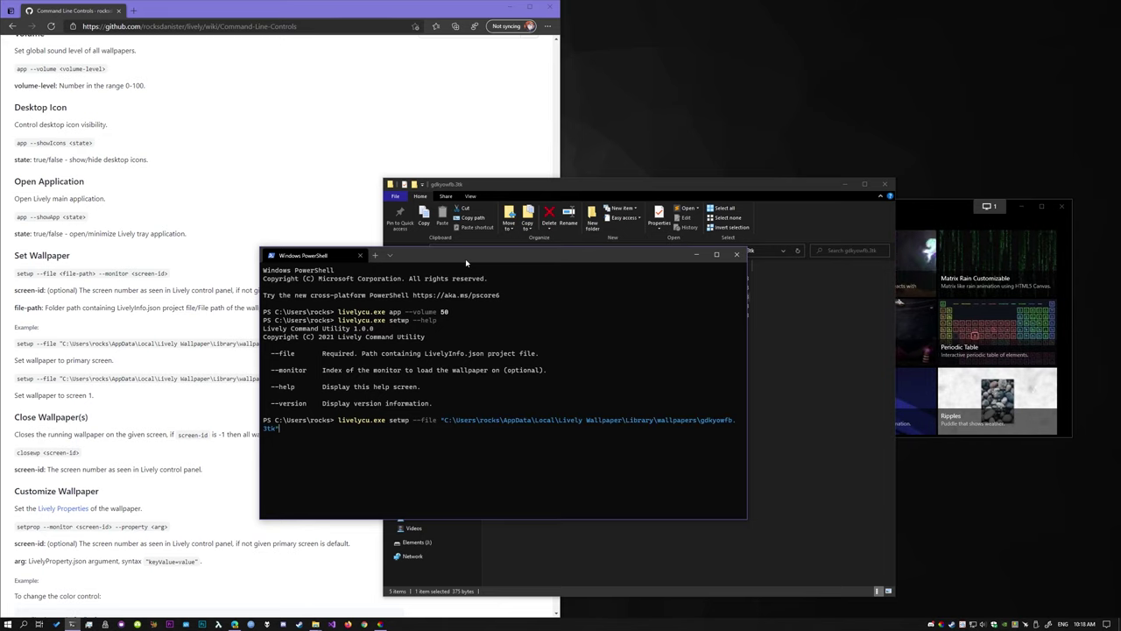
{"action": "type", "text": "\""}
{"action": "key", "text": "Return"}
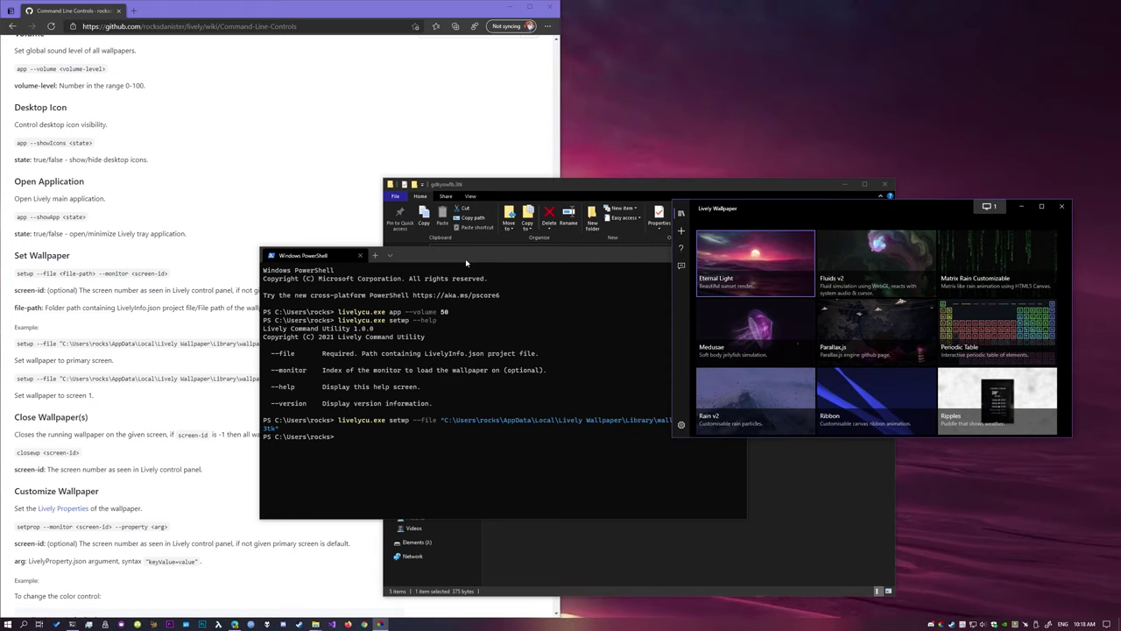
Step: Highlight the wiki's Set Wallpaper note about using the file path of a library wallpaper and return to the terminal
{"action": "left_click", "coordinate": [123, 341]}
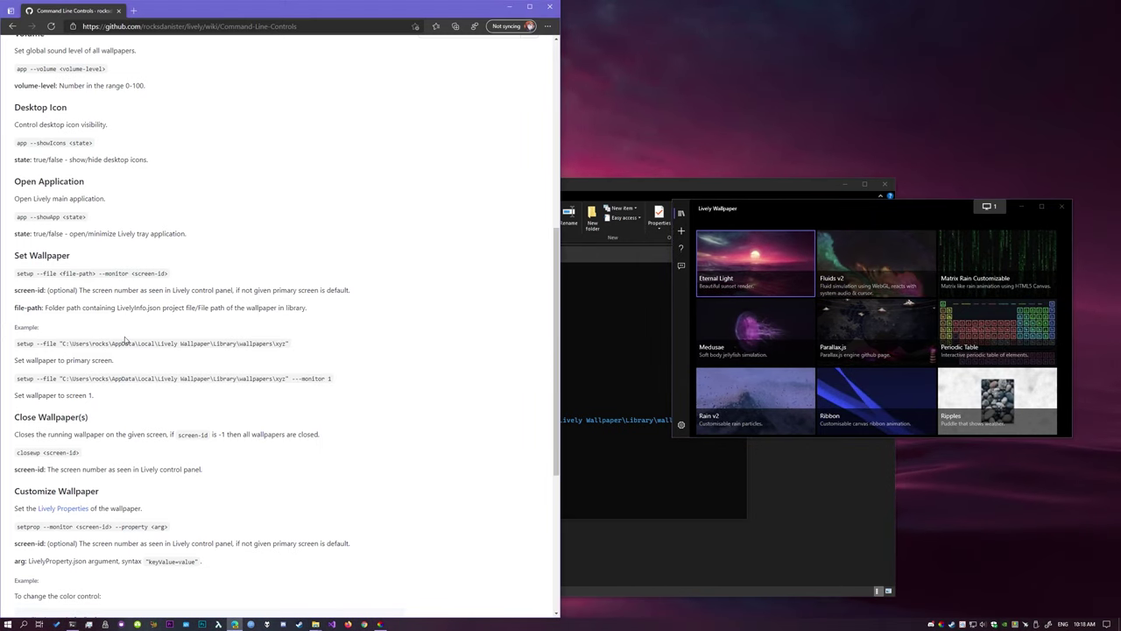
{"action": "left_click_drag", "start_coordinate": [224, 307], "coordinate": [311, 313]}
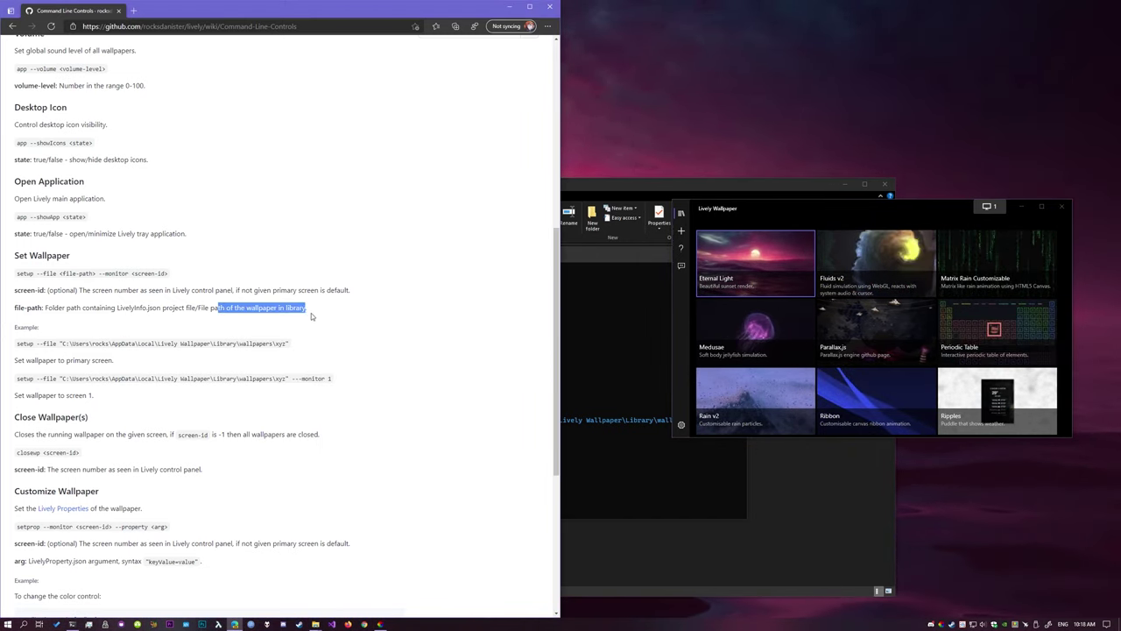
{"action": "left_click", "coordinate": [316, 312]}
{"action": "left_click", "coordinate": [601, 258]}
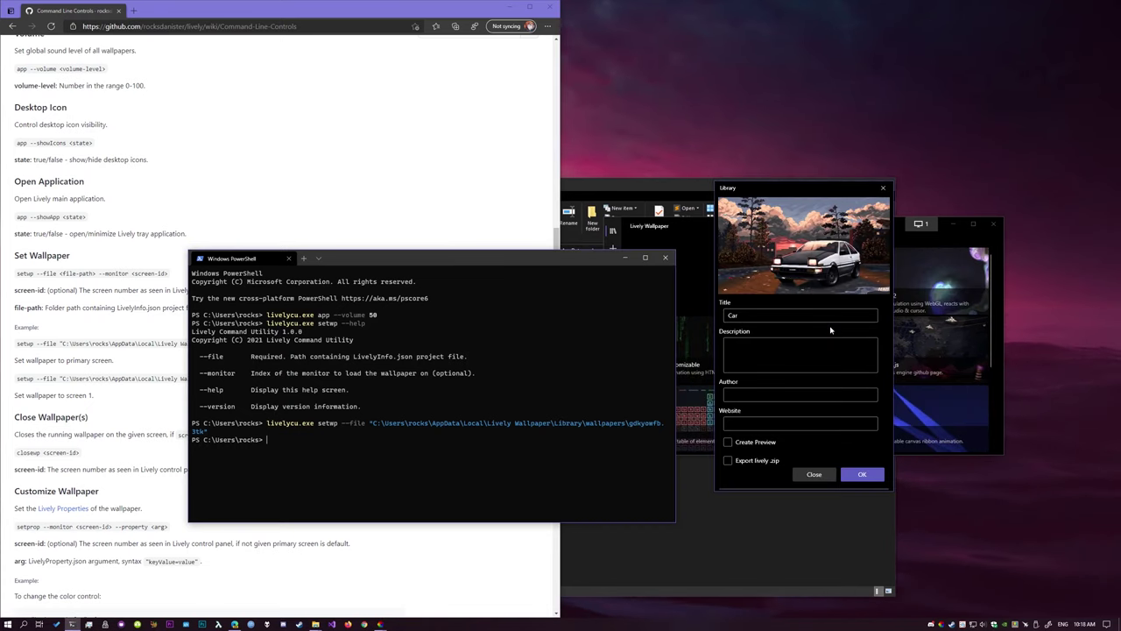
Step: Title the imported car GIF wallpaper AE86 and confirm adding it to the library
{"action": "left_click", "coordinate": [812, 313]}
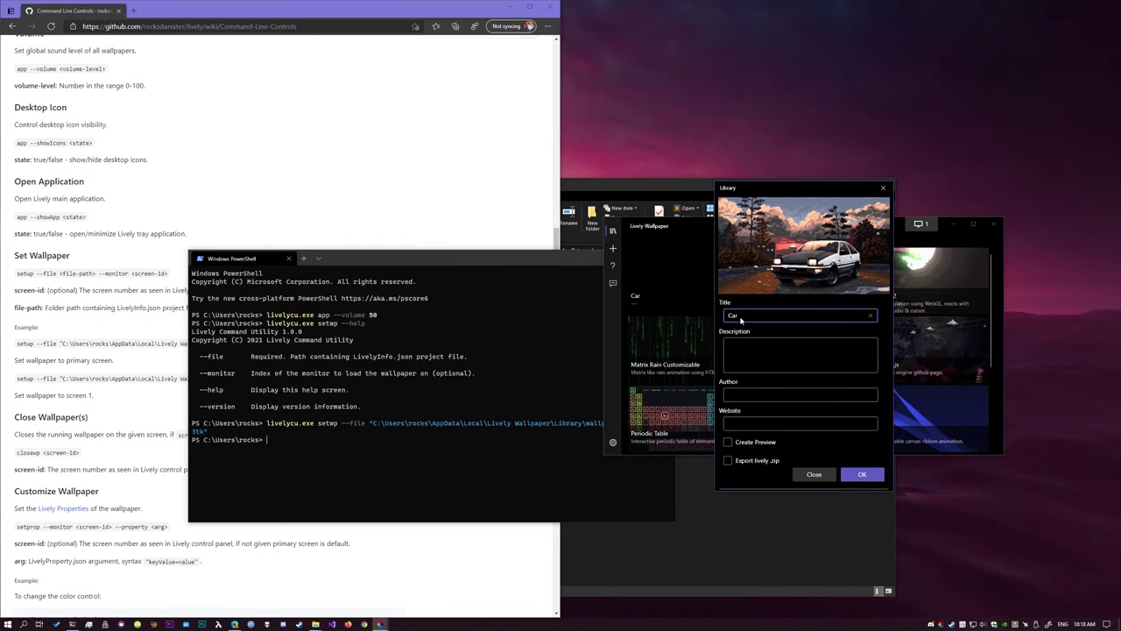
{"action": "key", "text": "BackSpace"}
{"action": "key", "text": "BackSpace"}
{"action": "key", "text": "BackSpace"}
{"action": "type", "text": "A"}
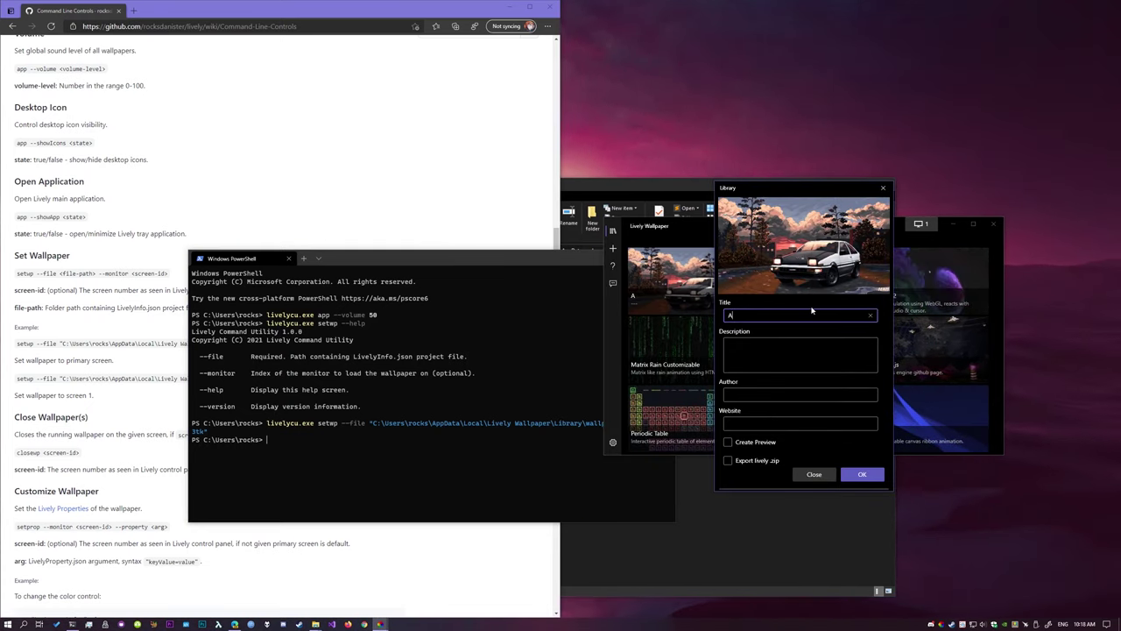
{"action": "type", "text": "E86"}
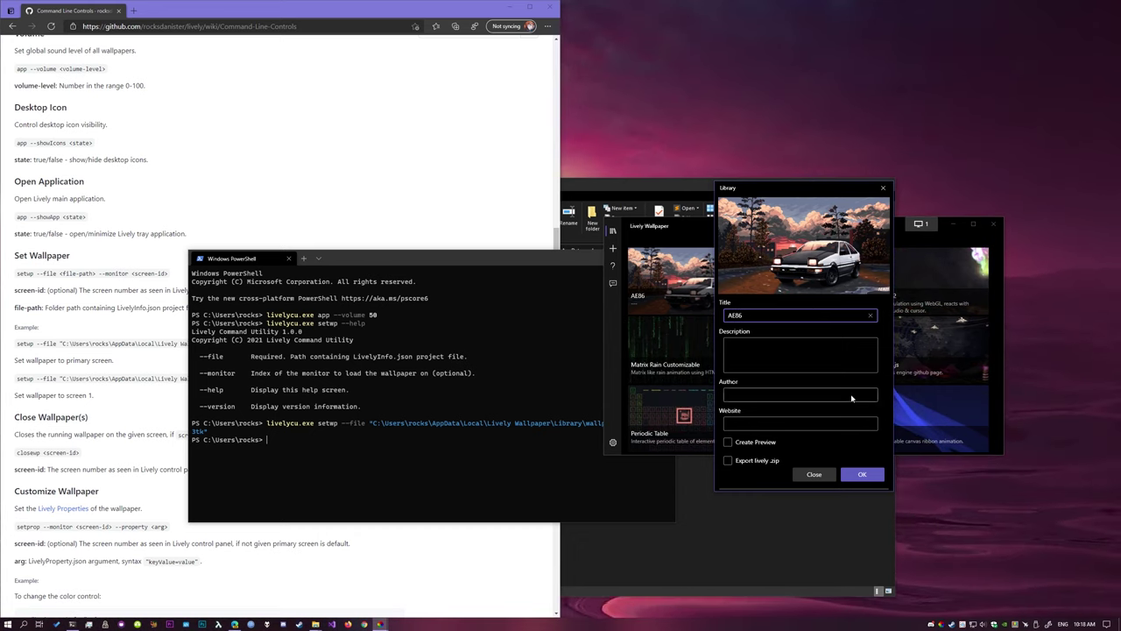
{"action": "left_click", "coordinate": [876, 474]}
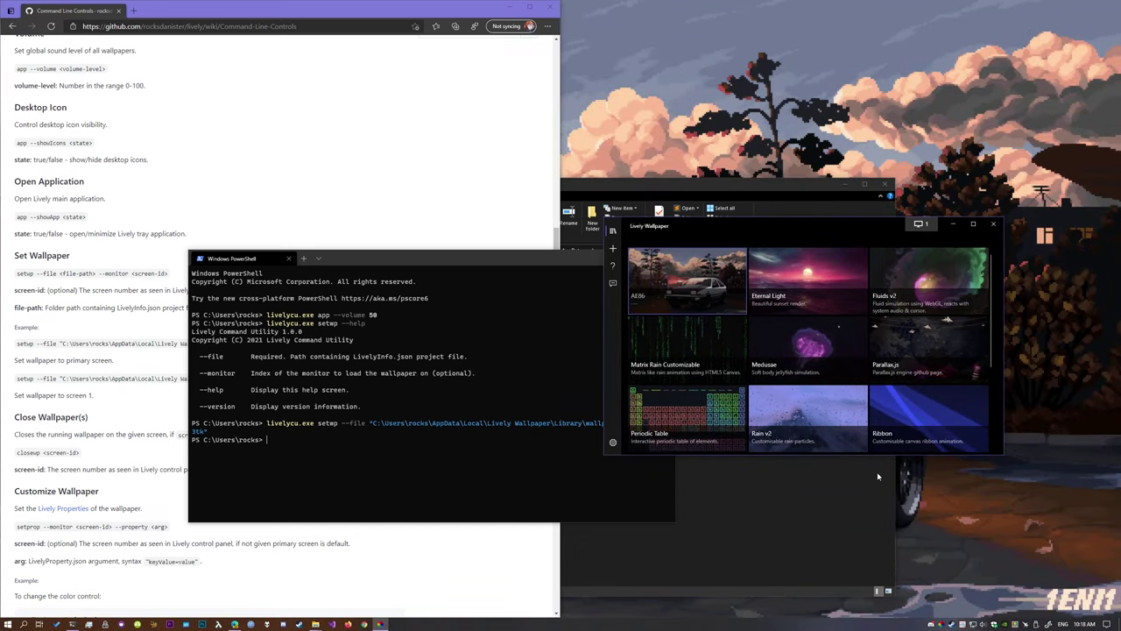
Step: Close the running wallpaper from Lively's system tray and arrange the Lively and terminal windows side by side
{"action": "left_click_drag", "start_coordinate": [705, 229], "coordinate": [733, 248]}
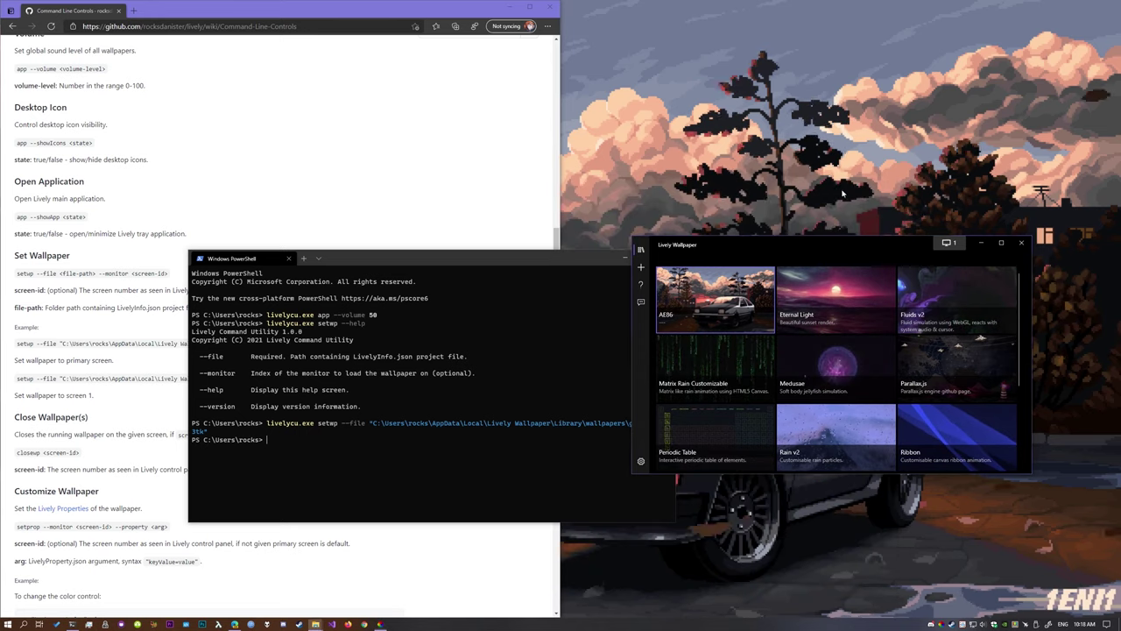
{"action": "right_click", "coordinate": [931, 624]}
{"action": "left_click", "coordinate": [891, 555]}
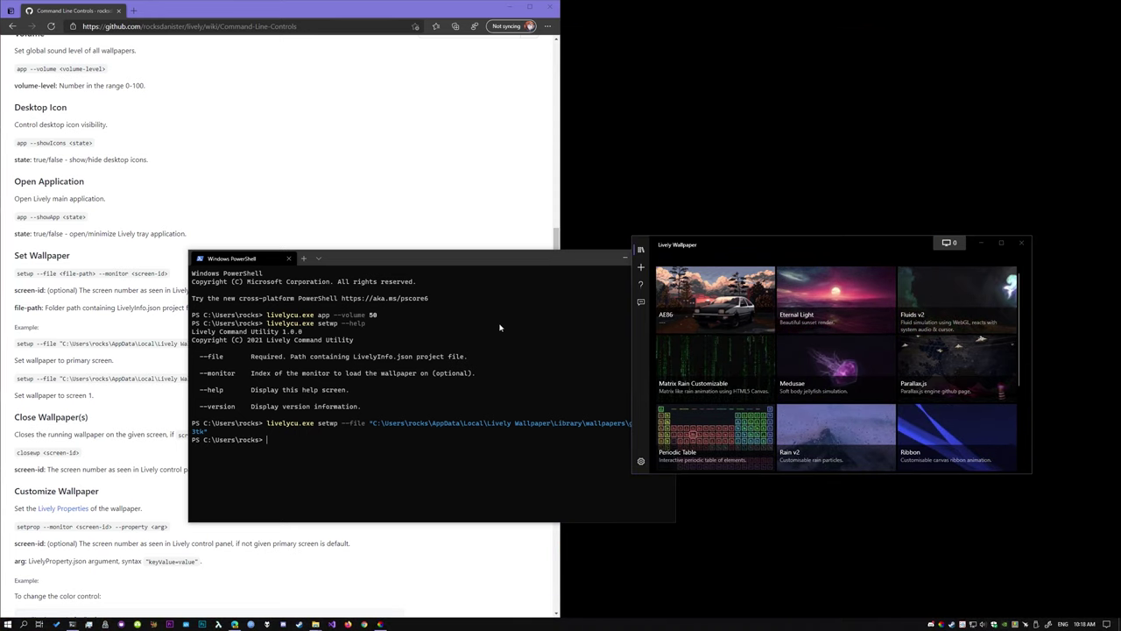
{"action": "left_click_drag", "start_coordinate": [508, 265], "coordinate": [467, 307]}
Step: Look up the AE86 wallpaper's file location and close the folder window
{"action": "right_click", "coordinate": [679, 320]}
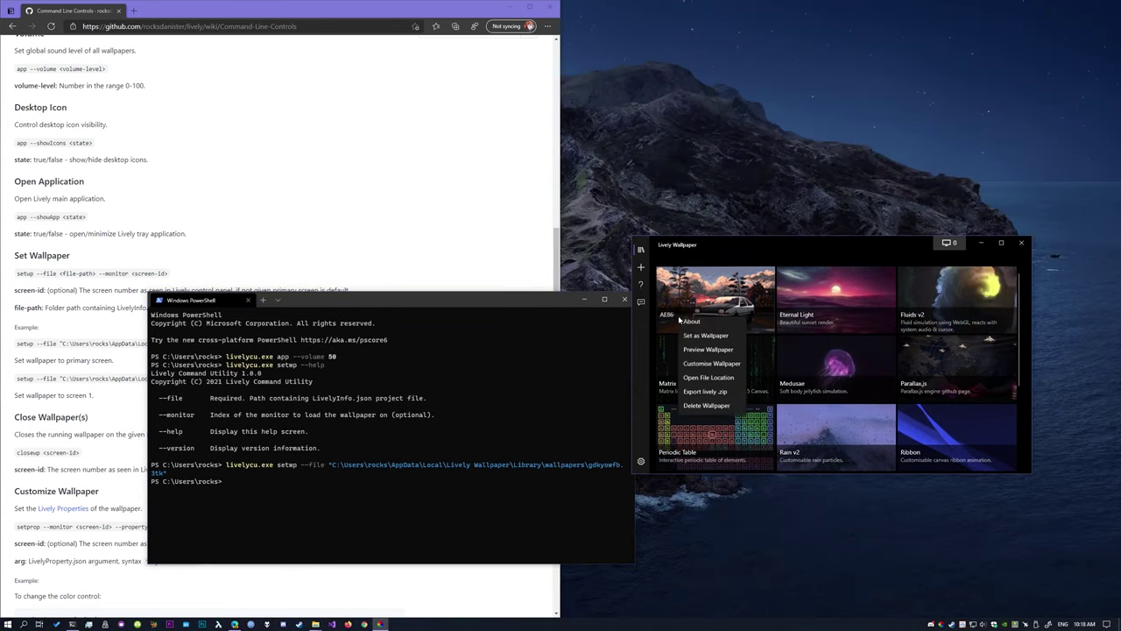
{"action": "left_click", "coordinate": [704, 381]}
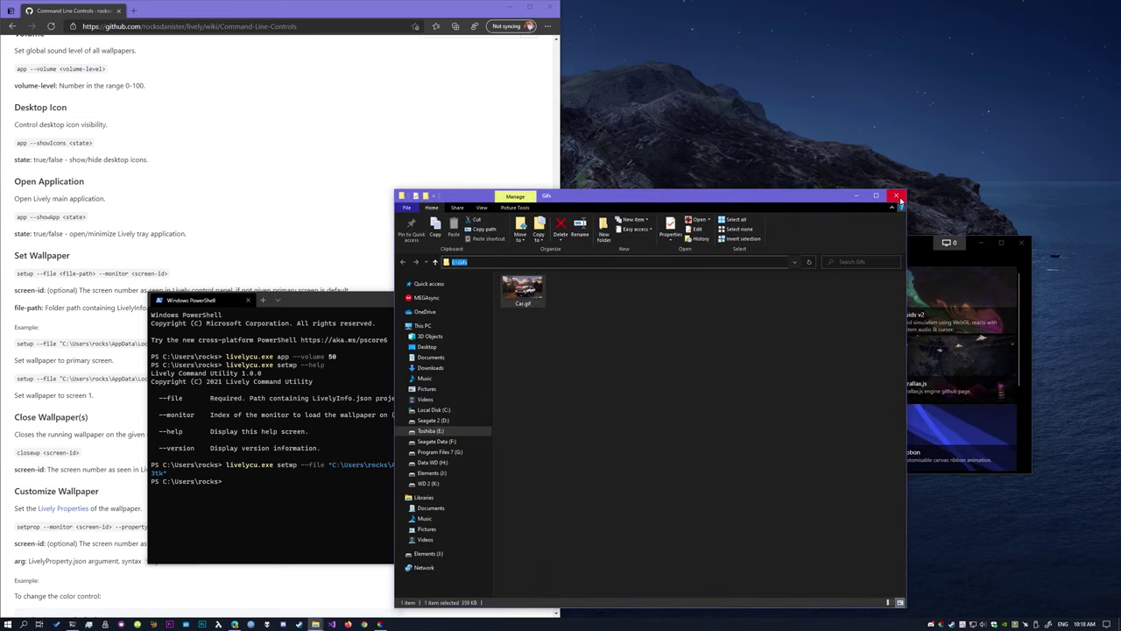
{"action": "left_click", "coordinate": [900, 200]}
Step: Run livelycu.exe setwp --file "E:\Gifs\Car.gif" in the terminal to set the car GIF as wallpaper
{"action": "left_click", "coordinate": [417, 376]}
{"action": "type", "text": "li"}
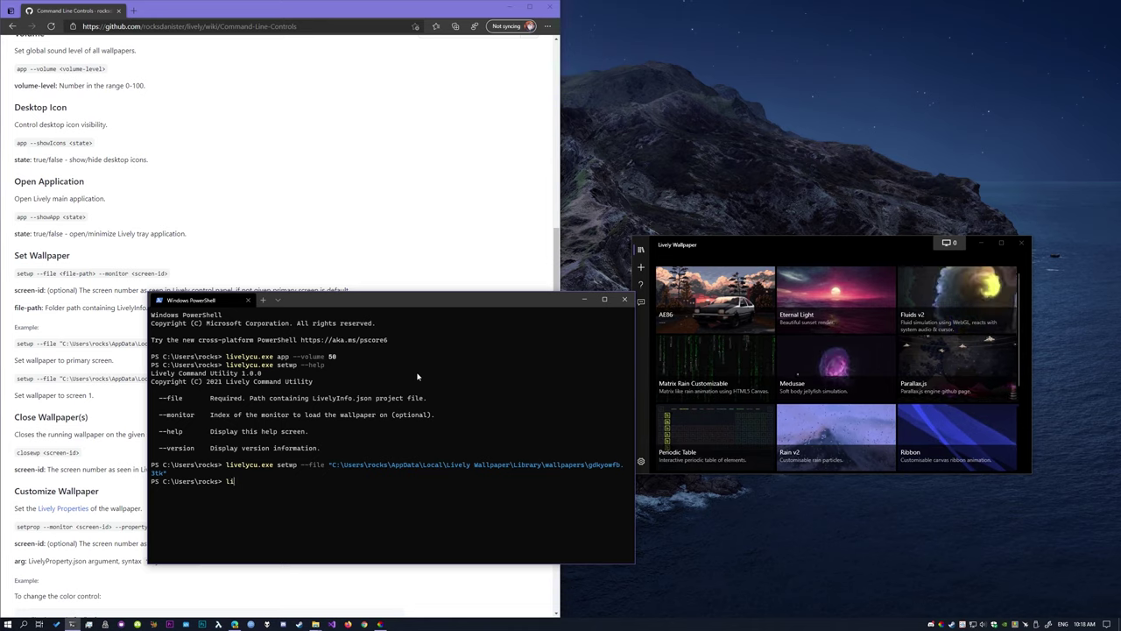
{"action": "type", "text": "velycu.exe setwp --fi"}
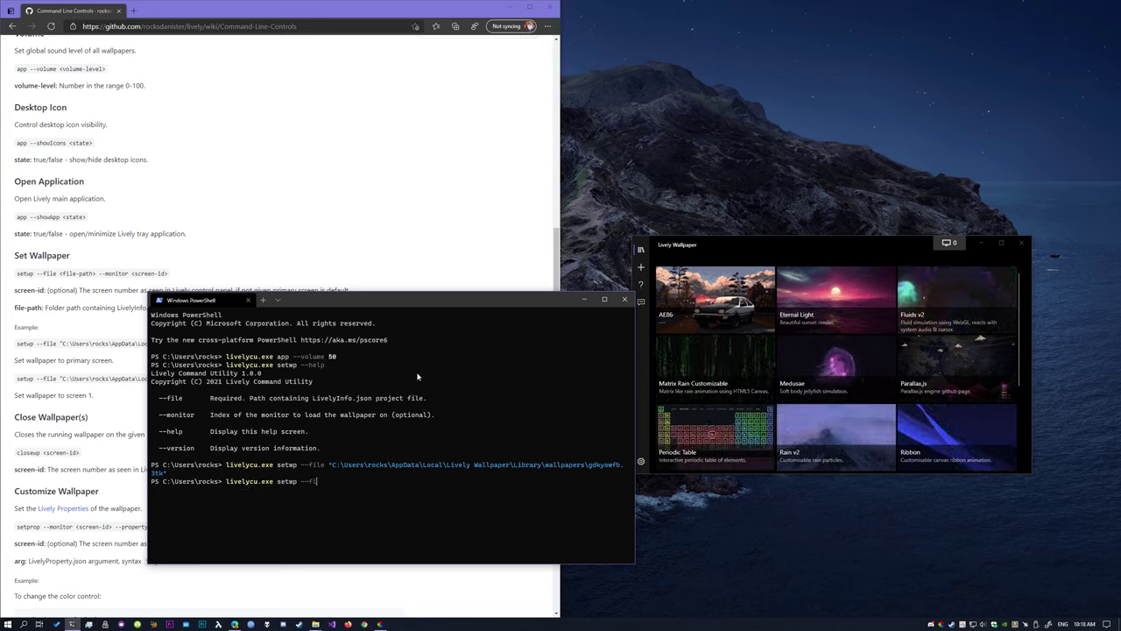
{"action": "type", "text": "le \"E:\\Gifs\\"}
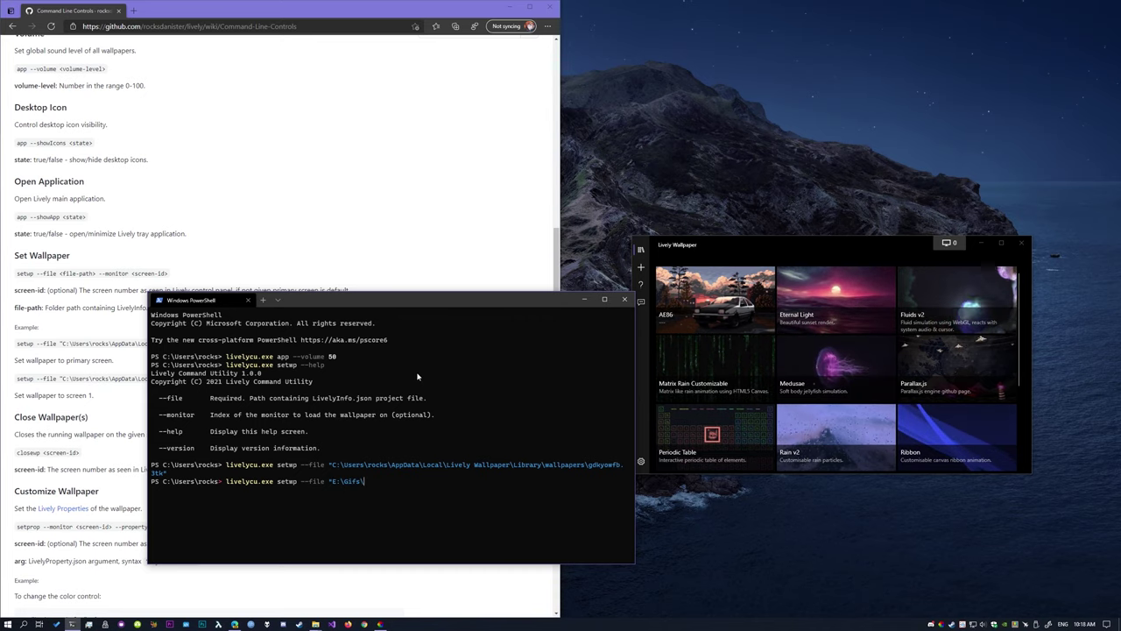
{"action": "type", "text": "Car.gif\""}
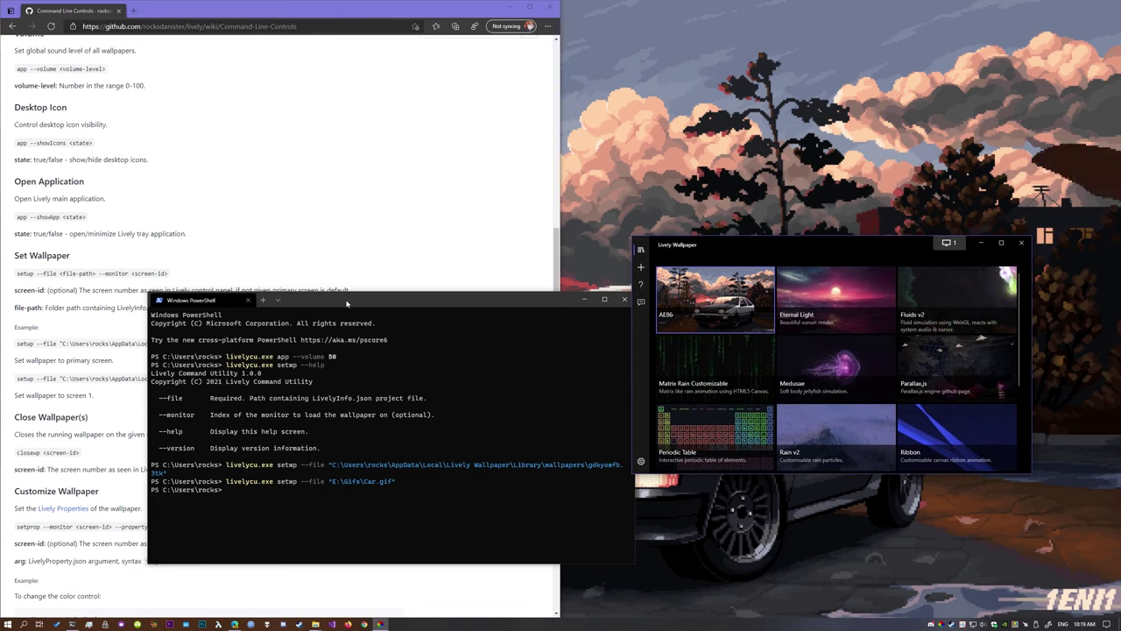
Step: Find and highlight the Customize Wallpaper heading in the Command Line Controls wiki, and minimize the terminal
{"action": "left_click_drag", "start_coordinate": [346, 303], "coordinate": [543, 135]}
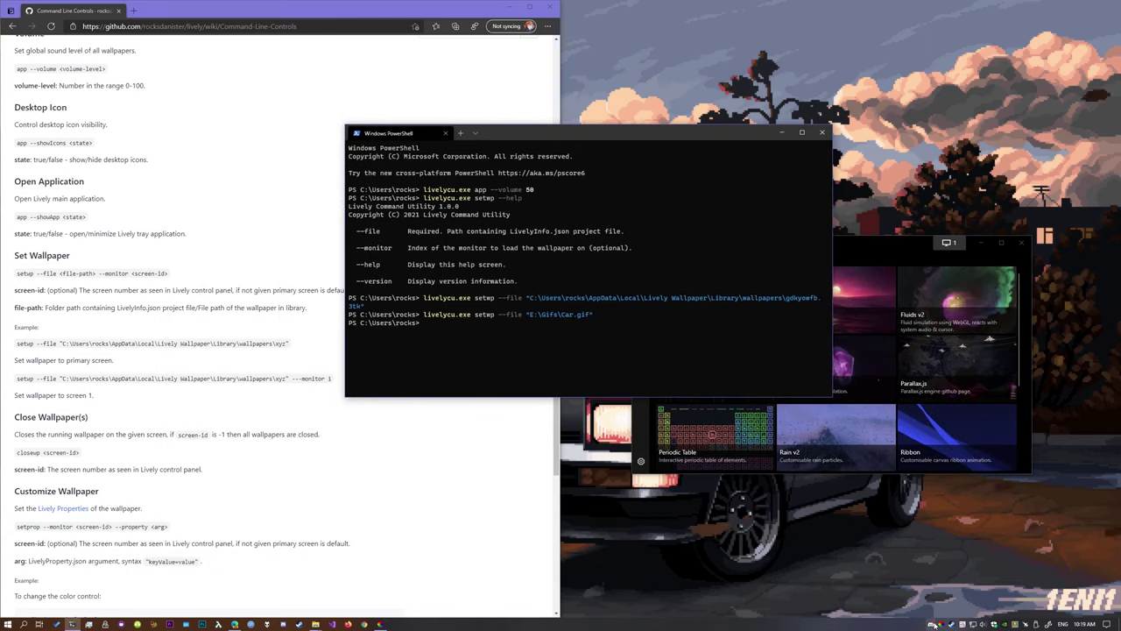
{"action": "scroll", "coordinate": [137, 273], "scroll_direction": "down", "scroll_amount": 3}
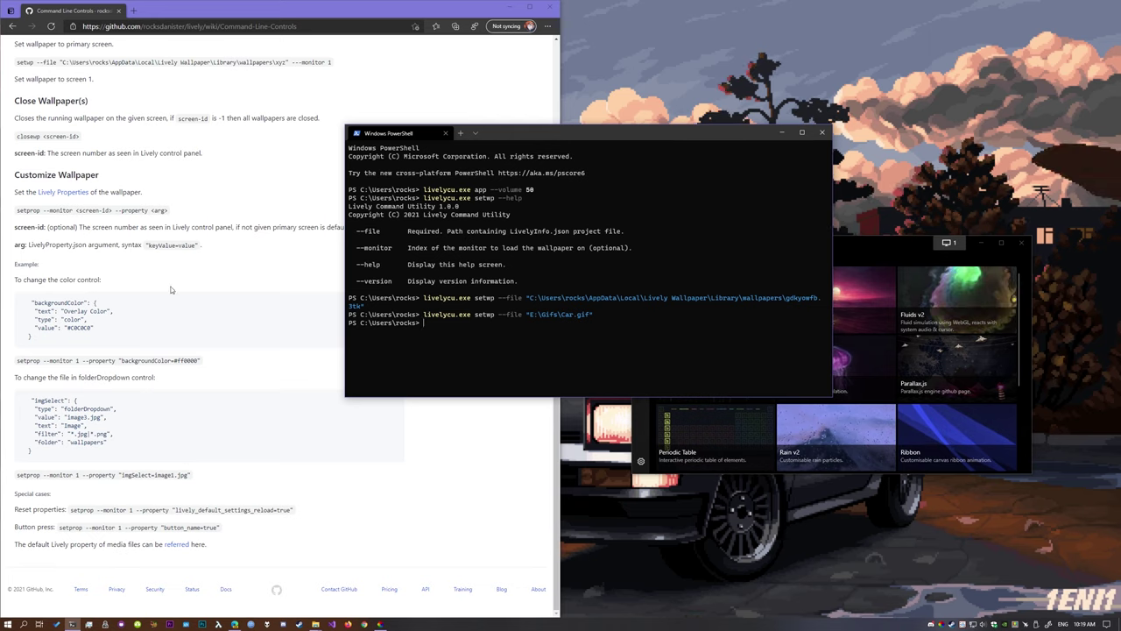
{"action": "triple_click", "coordinate": [44, 176]}
{"action": "left_click", "coordinate": [781, 132]}
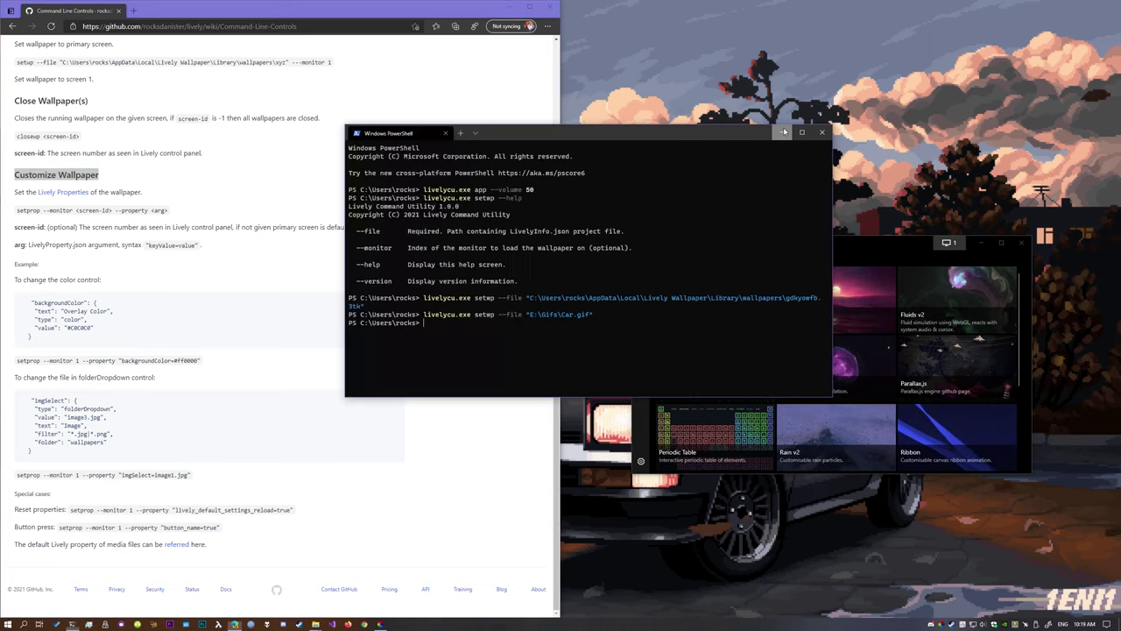
Step: Set Rain v2 from Lively's library as the wallpaper
{"action": "scroll", "coordinate": [863, 362], "scroll_direction": "down", "scroll_amount": 2}
{"action": "right_click", "coordinate": [838, 314]}
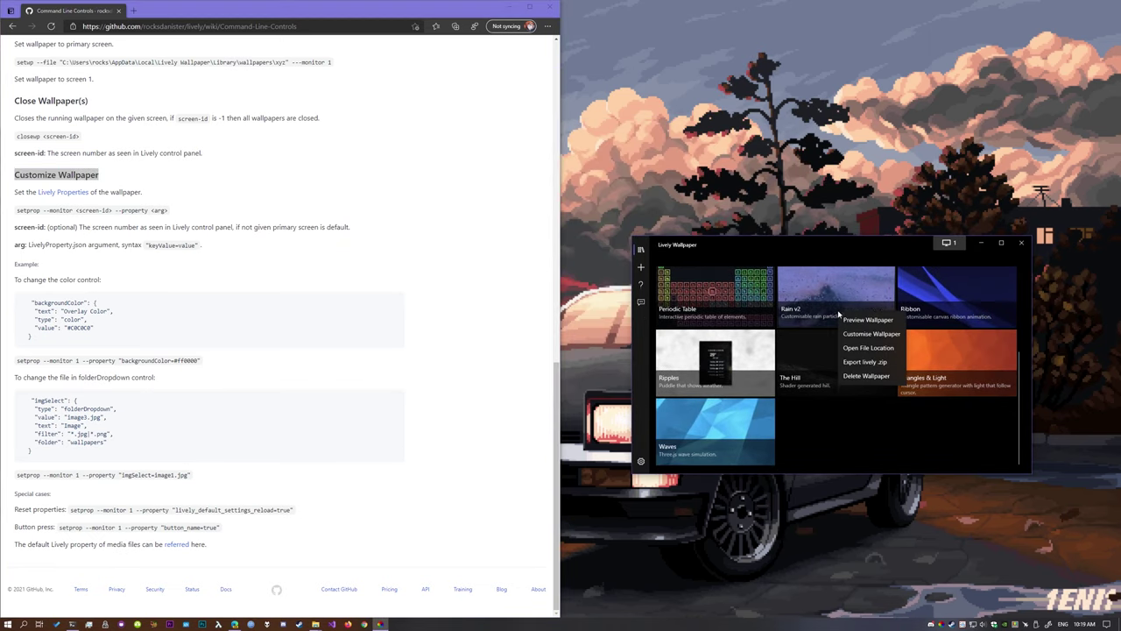
{"action": "left_click", "coordinate": [834, 303]}
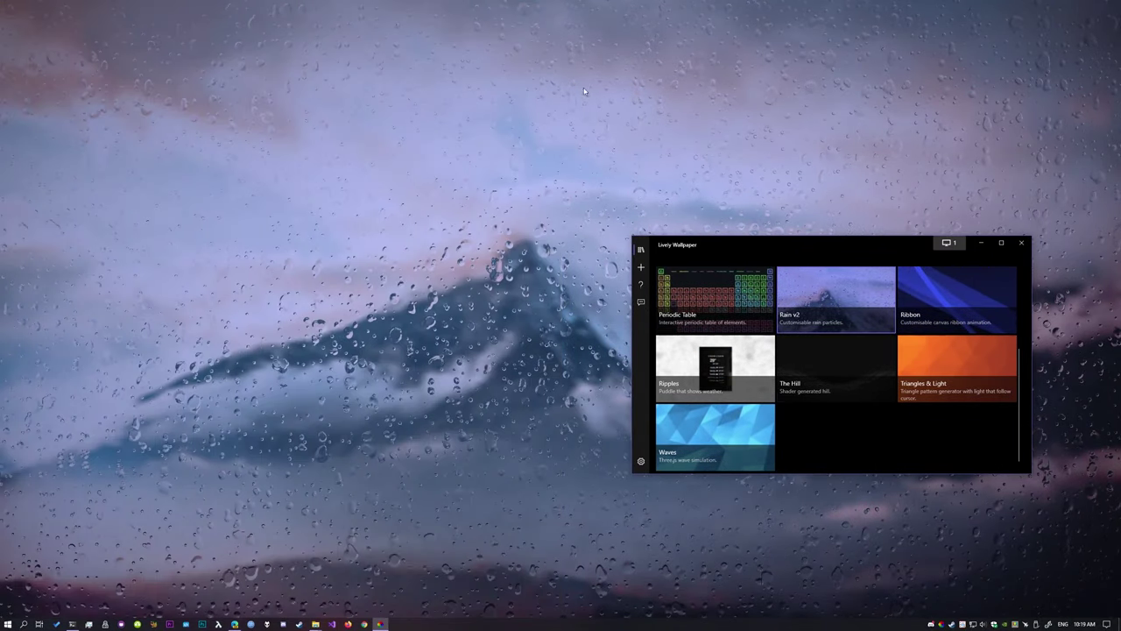
Step: Open the Rain v2 customisation and lower the rain Intensity to about 86
{"action": "right_click", "coordinate": [804, 300]}
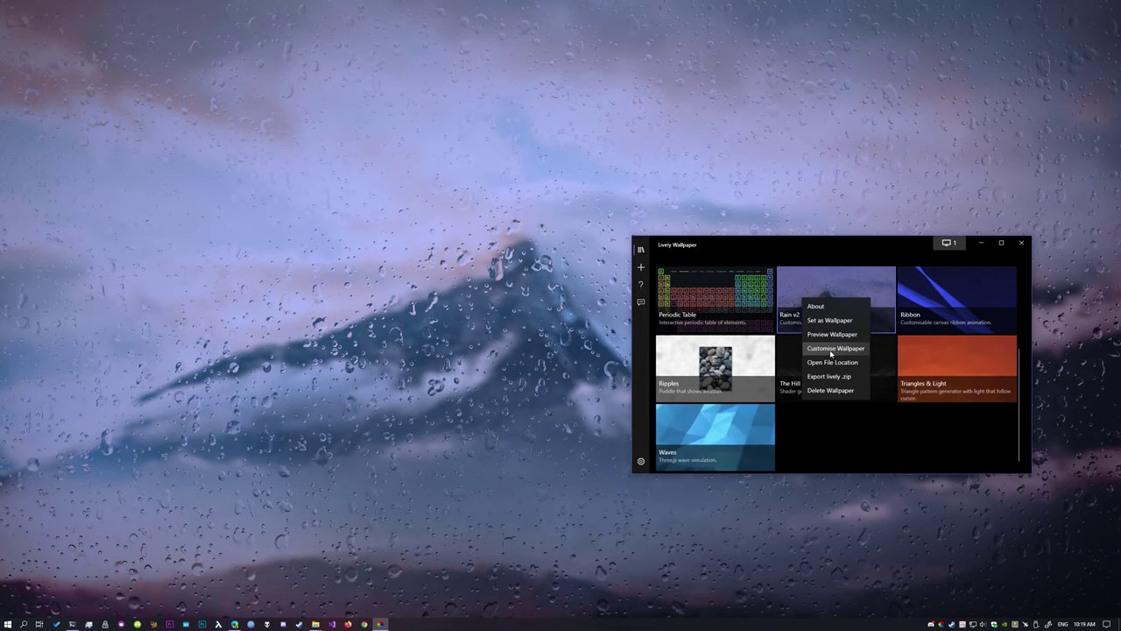
{"action": "left_click", "coordinate": [831, 349]}
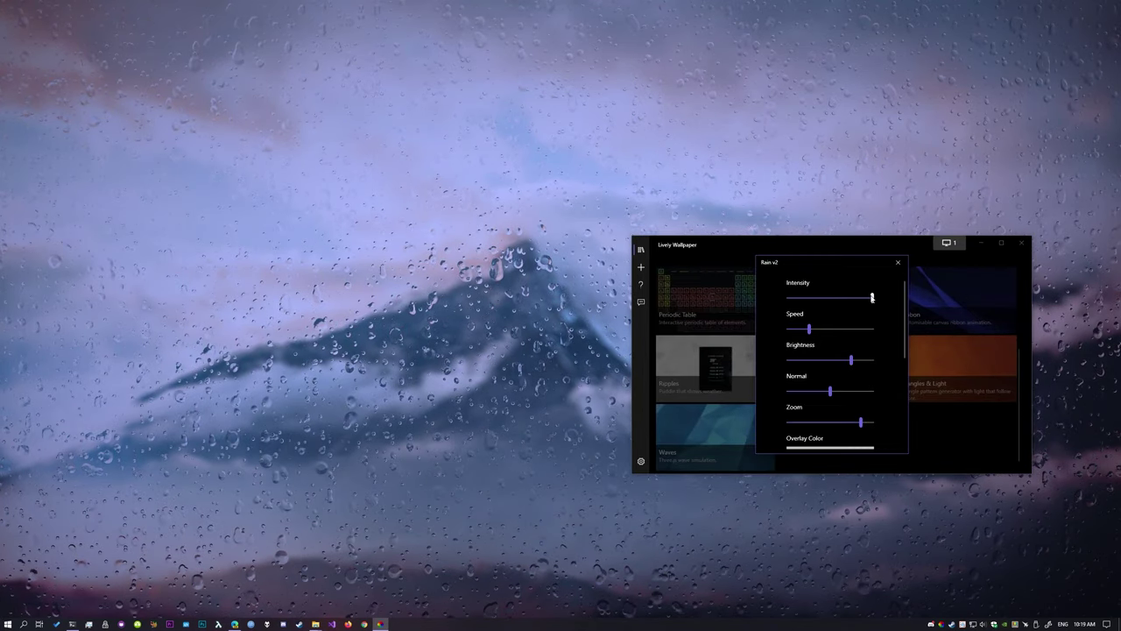
{"action": "mouse_move", "coordinate": [872, 297]}
{"action": "left_mouse_down"}
{"action": "mouse_move", "coordinate": [811, 296]}
{"action": "mouse_move", "coordinate": [860, 298]}
{"action": "left_mouse_up"}
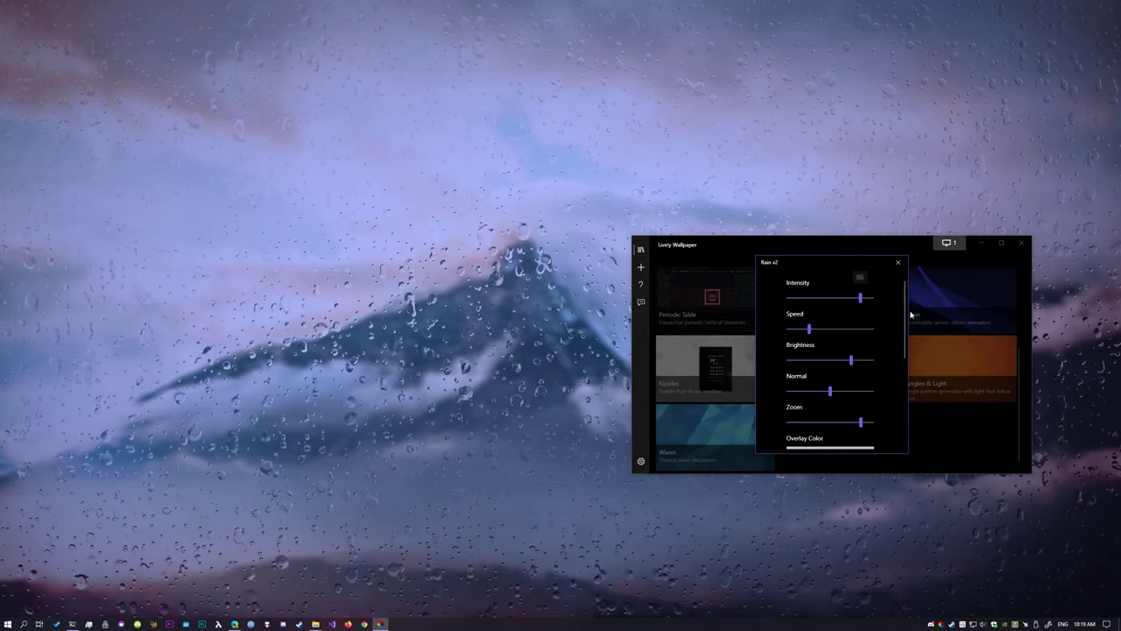
Step: Try side-view-of-woman-in-illuminated-city-at-night-315191.jpg as Rain v2's image and switch back to mountain-surrounded-with-fog-1772973.jpg
{"action": "scroll", "coordinate": [841, 368], "scroll_direction": "down", "scroll_amount": 5}
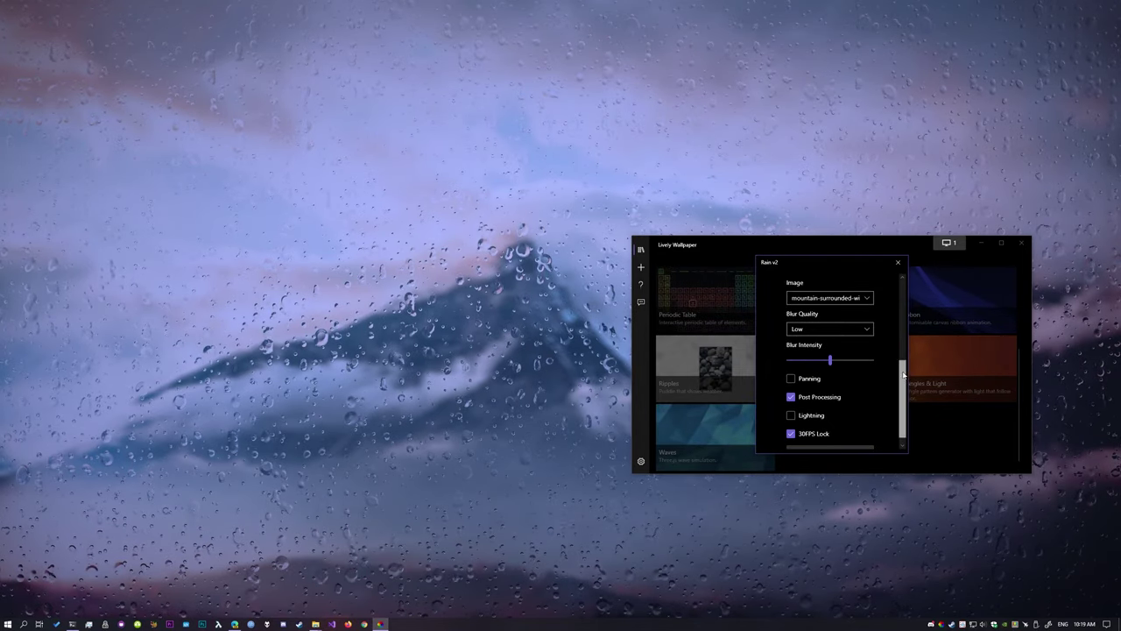
{"action": "left_click", "coordinate": [827, 297]}
{"action": "left_click", "coordinate": [841, 312]}
{"action": "left_click", "coordinate": [828, 298]}
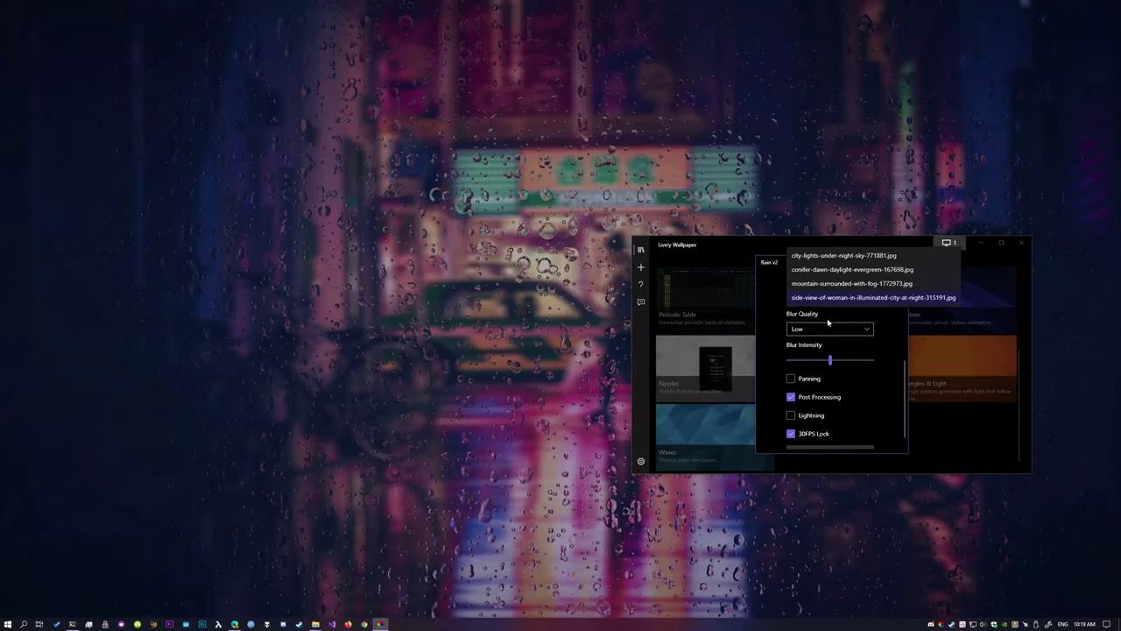
{"action": "left_click", "coordinate": [850, 283]}
Step: Close the Rain v2 customisation and run livelycu.exe --help in the terminal beside the Lively window
{"action": "left_click", "coordinate": [570, 476]}
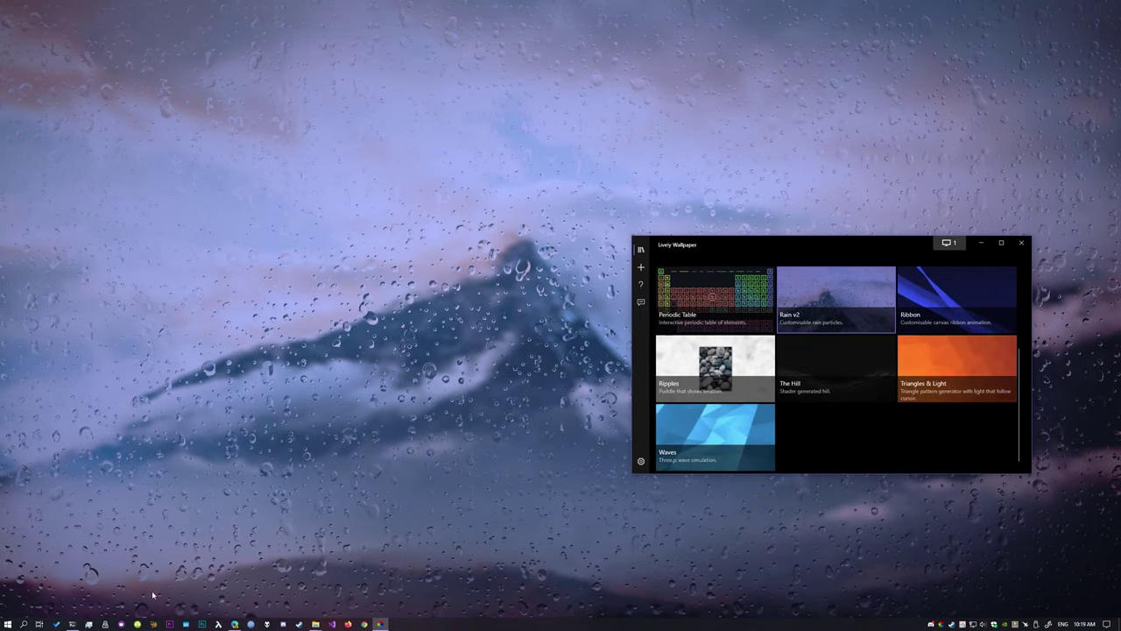
{"action": "left_click", "coordinate": [71, 623]}
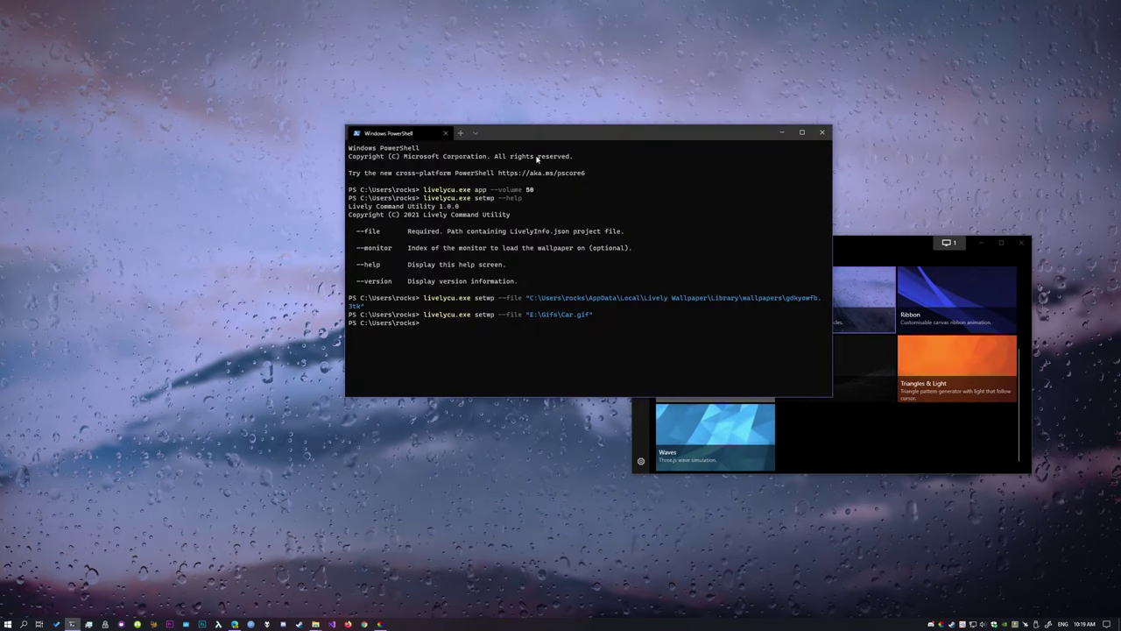
{"action": "left_click_drag", "start_coordinate": [544, 135], "coordinate": [341, 180]}
{"action": "type", "text": "livelycu.exe"}
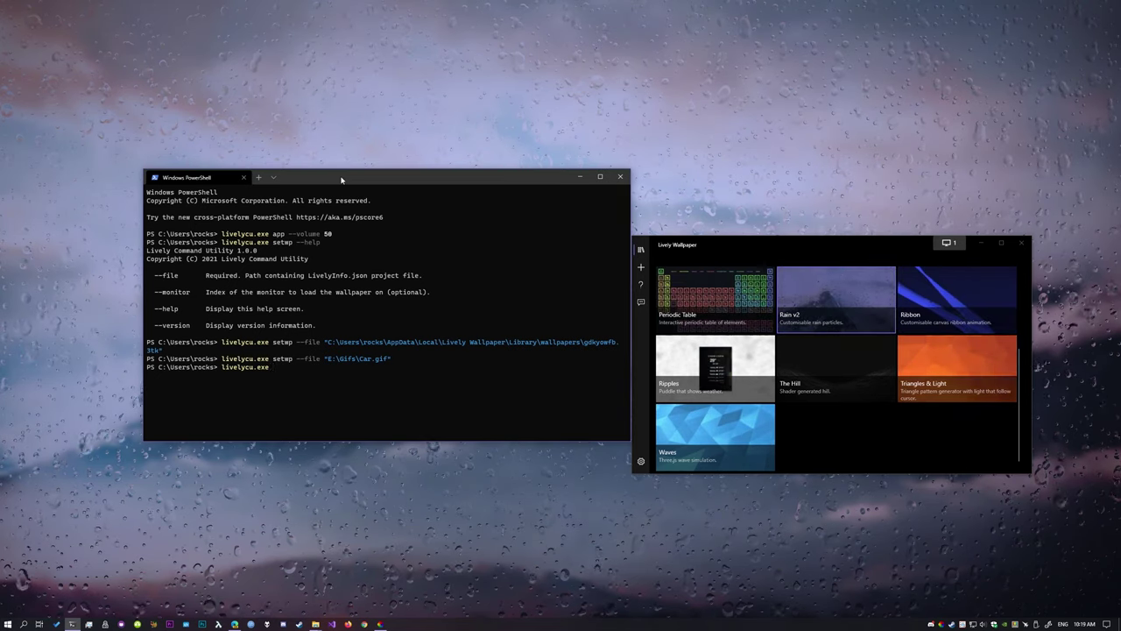
{"action": "type", "text": " --help"}
{"action": "key", "text": "Return"}
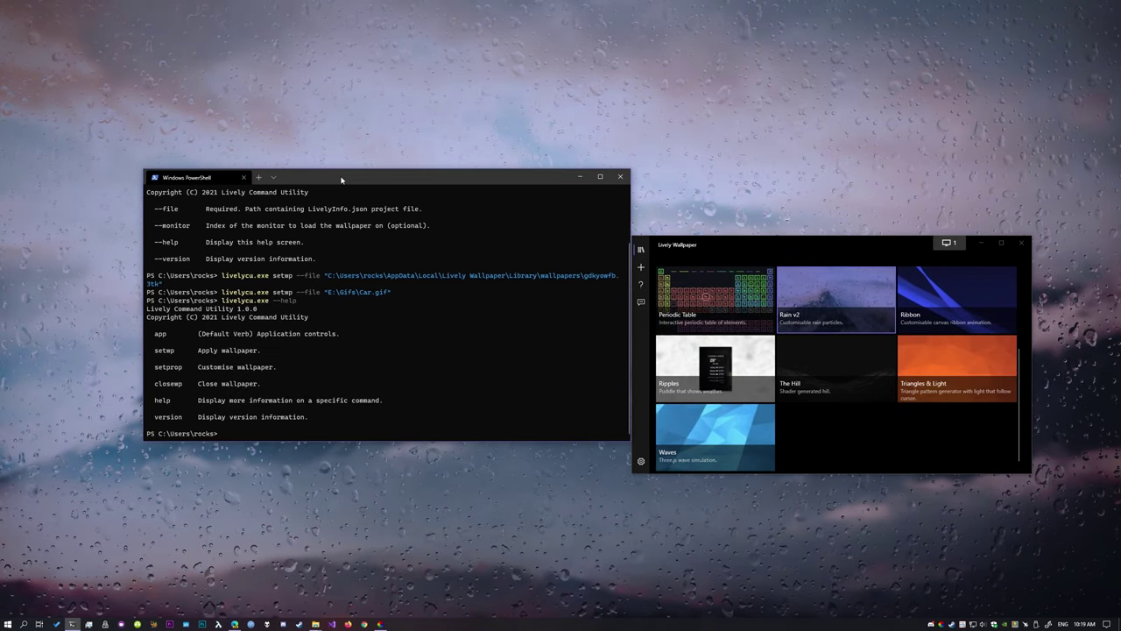
Step: Run livelycu.exe setprop --help to show the options for customising a wallpaper
{"action": "key", "text": "Up"}
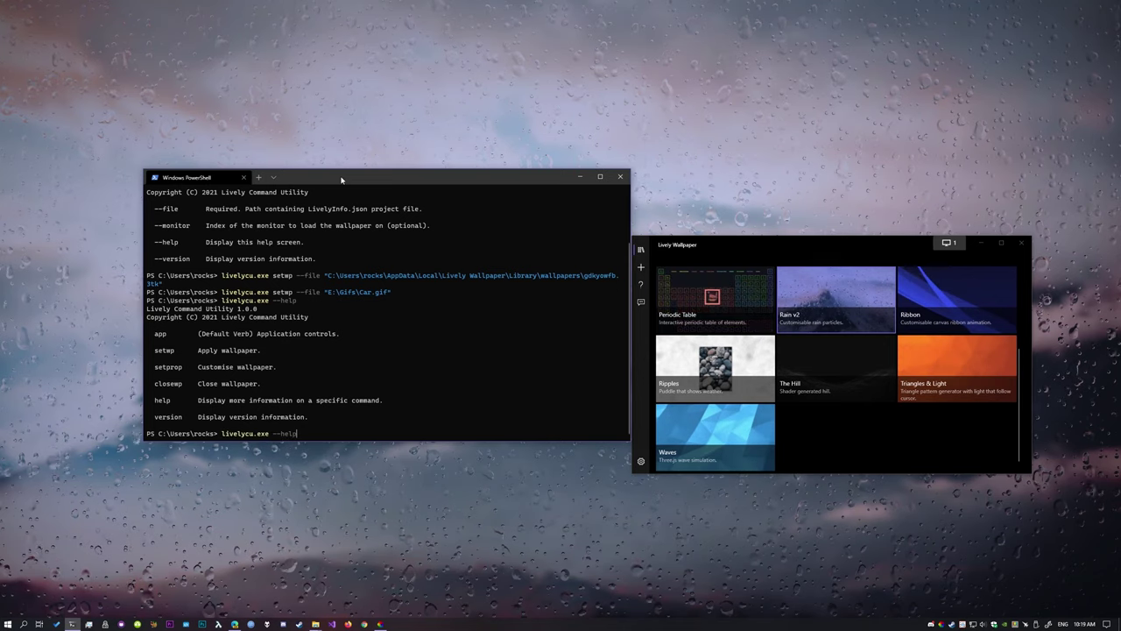
{"action": "key", "text": "BackSpace"}
{"action": "key", "text": "BackSpace"}
{"action": "key", "text": "BackSpace"}
{"action": "key", "text": "BackSpace"}
{"action": "key", "text": "BackSpace"}
{"action": "key", "text": "BackSpace"}
{"action": "type", "text": "set"}
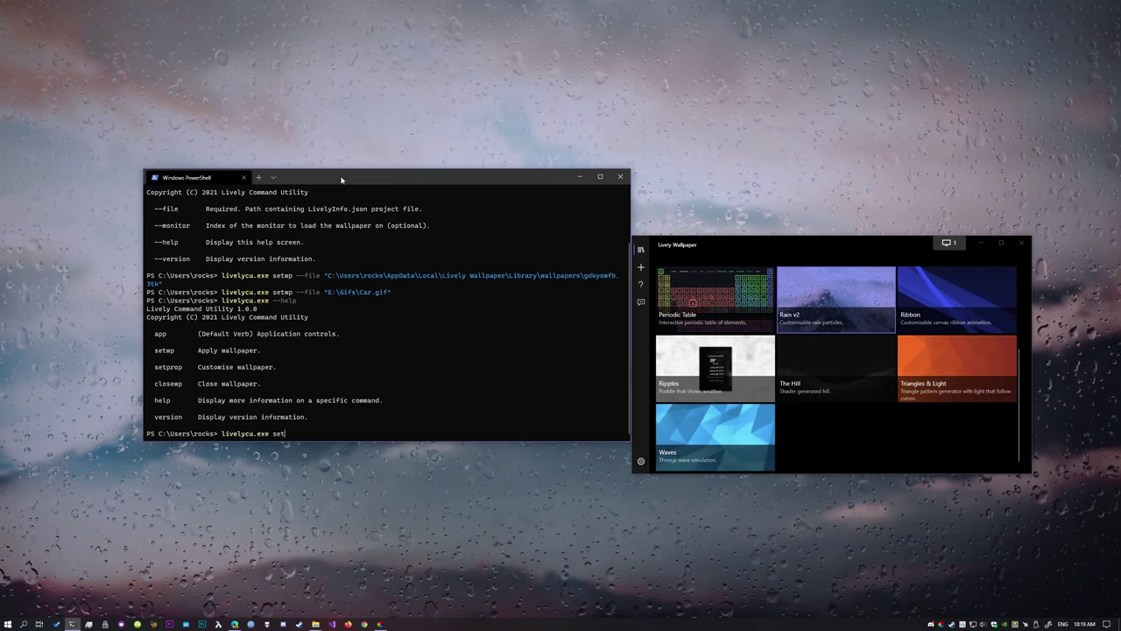
{"action": "type", "text": "prop --help"}
{"action": "key", "text": "Return"}
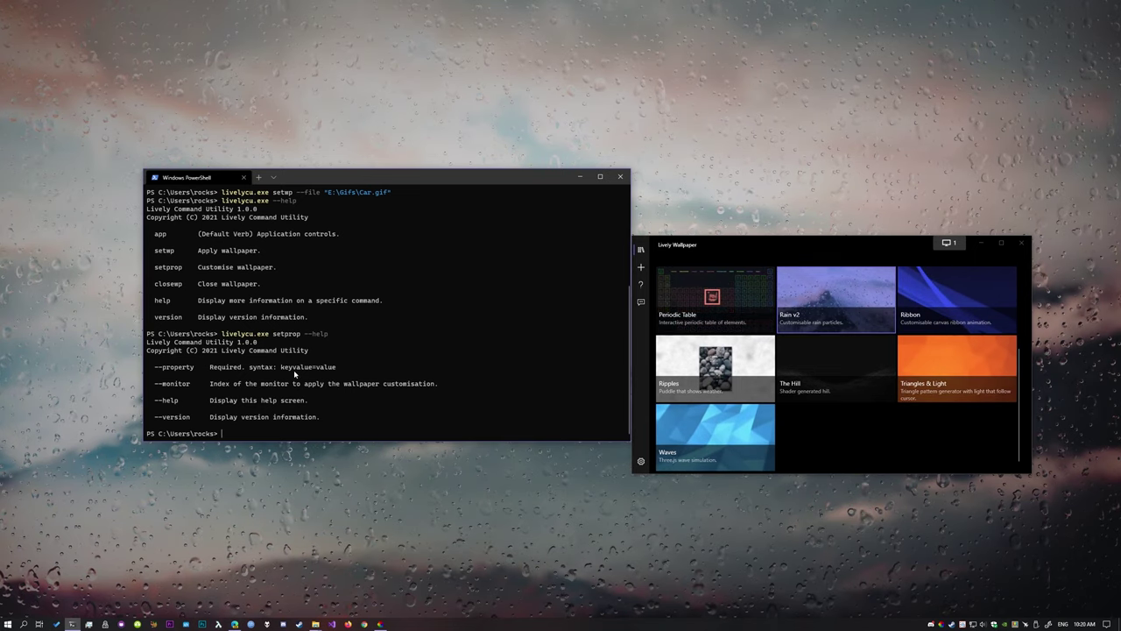
Step: Open the Rain v2 wallpaper's file location, open LivelyProperties.json in the text editor and close the folder window
{"action": "left_click_drag", "start_coordinate": [842, 242], "coordinate": [857, 253]}
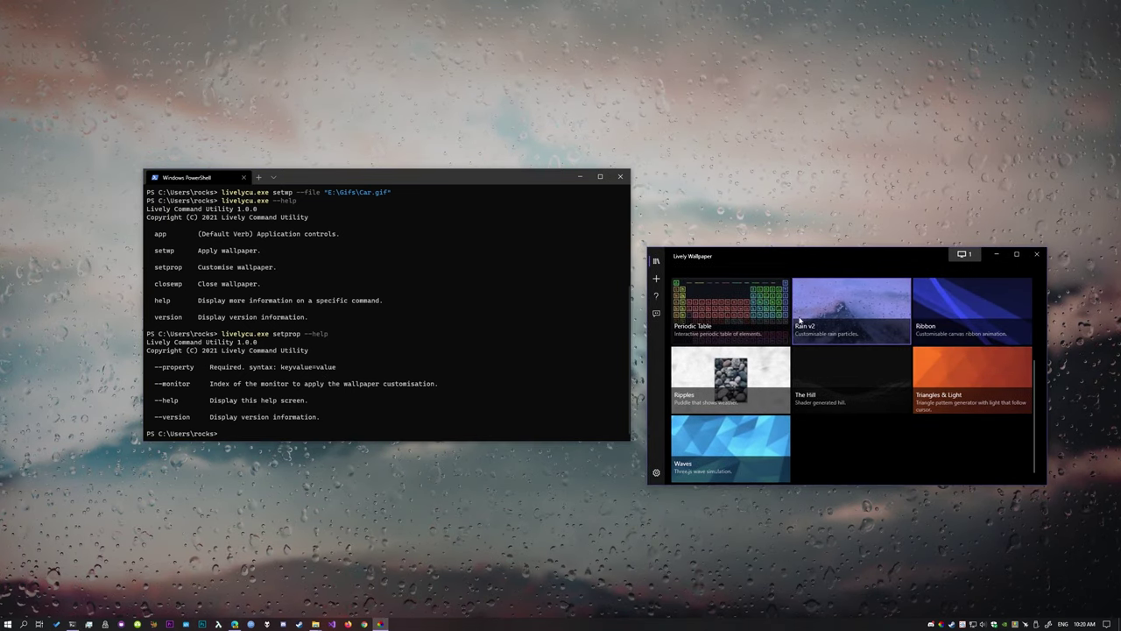
{"action": "right_click", "coordinate": [847, 305]}
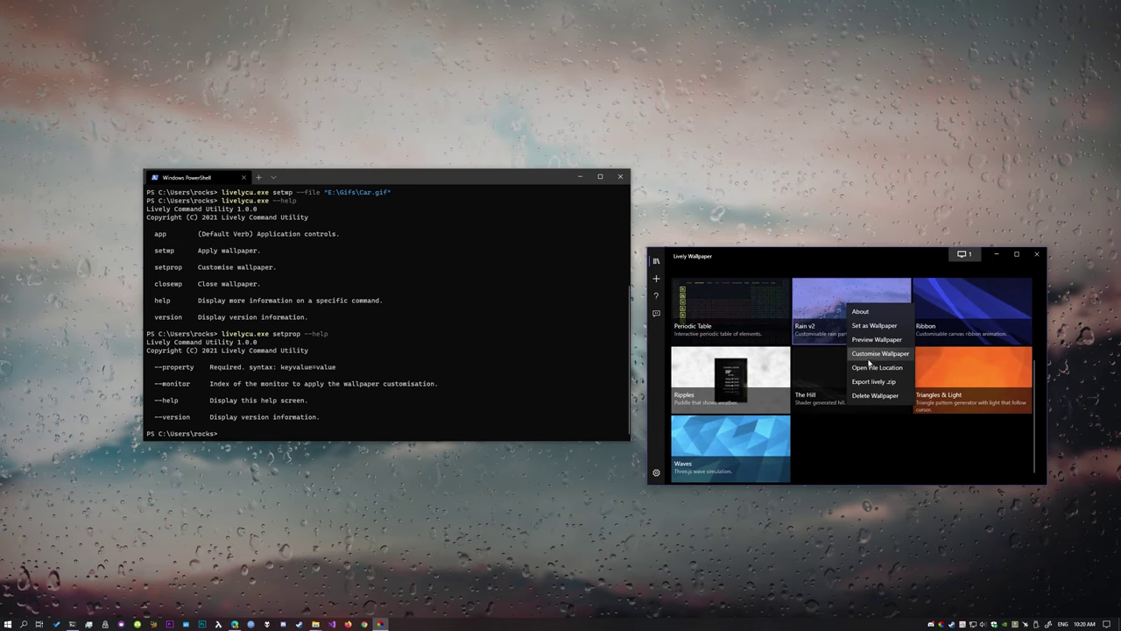
{"action": "left_click", "coordinate": [869, 366]}
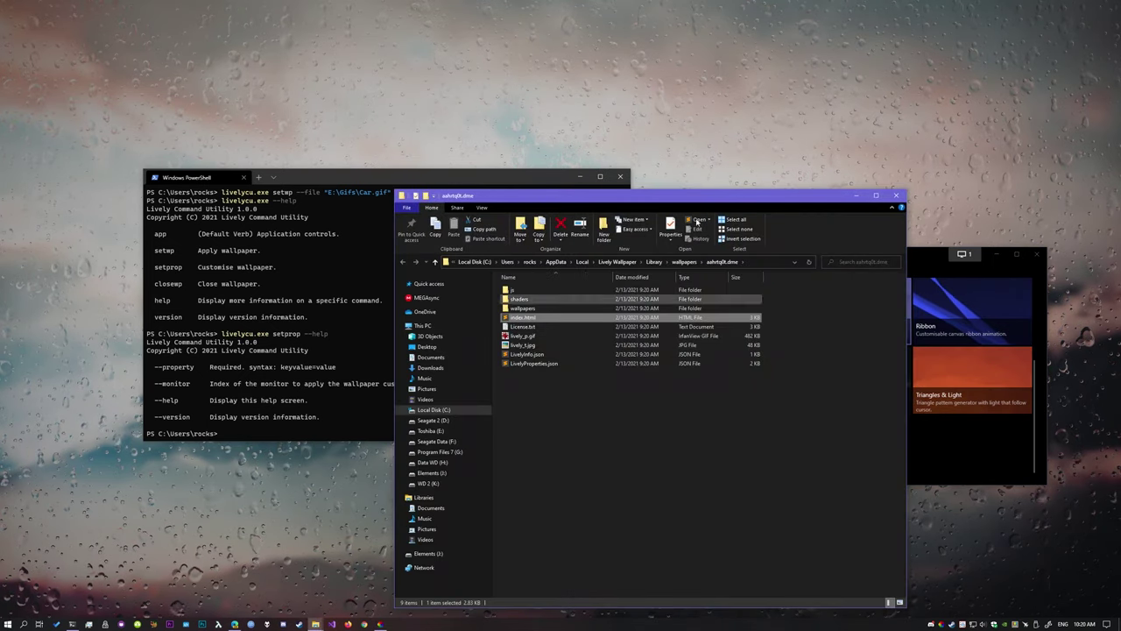
{"action": "left_click_drag", "start_coordinate": [700, 196], "coordinate": [861, 149]}
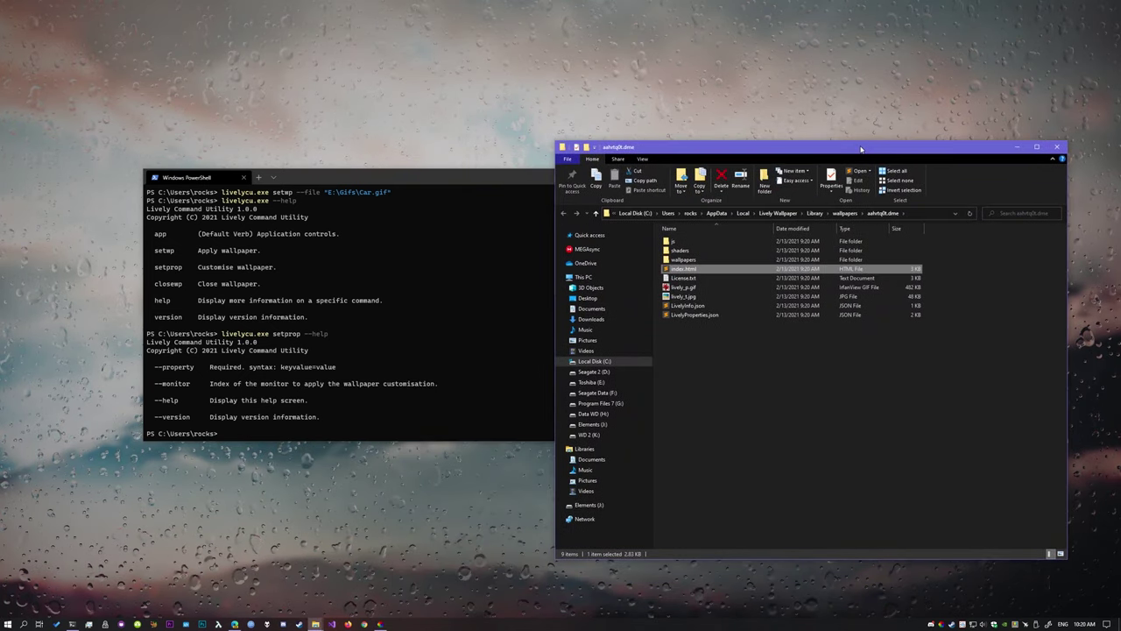
{"action": "double_click", "coordinate": [715, 318]}
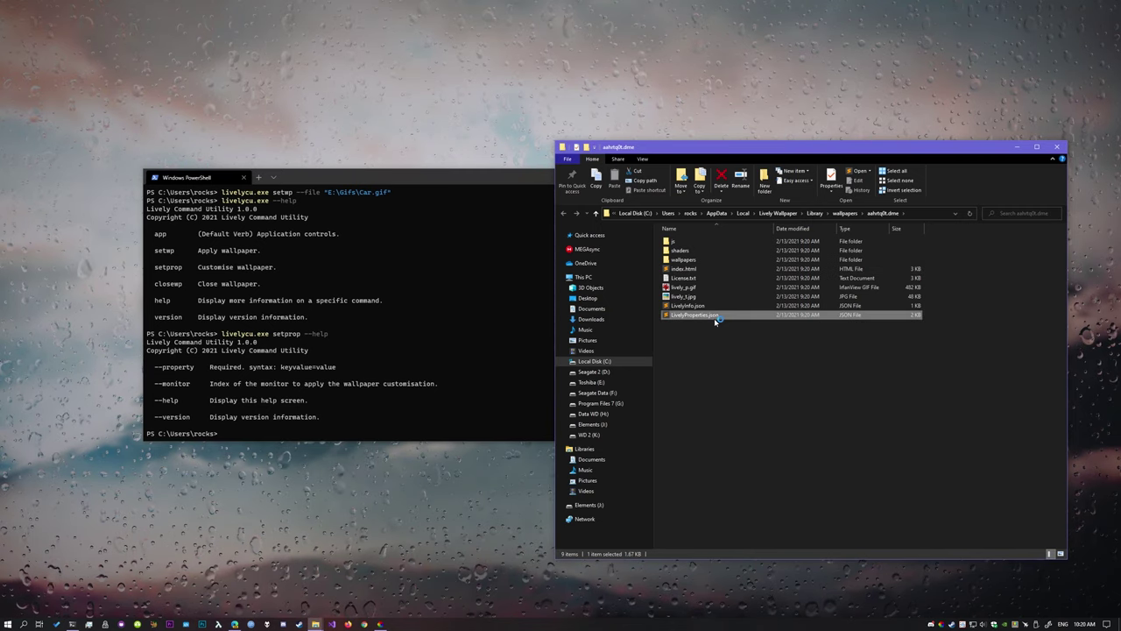
{"action": "left_click", "coordinate": [1056, 146]}
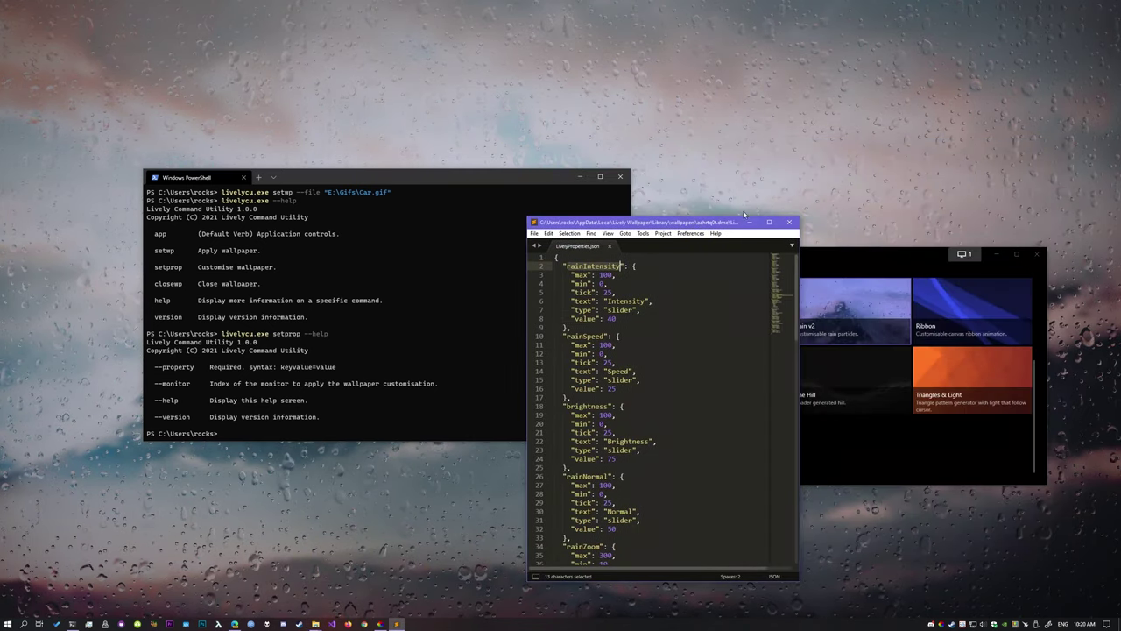
Step: Open the Rain v2 customisation beside LivelyProperties.json, compare its controls with the property keys and close it
{"action": "right_click", "coordinate": [845, 312]}
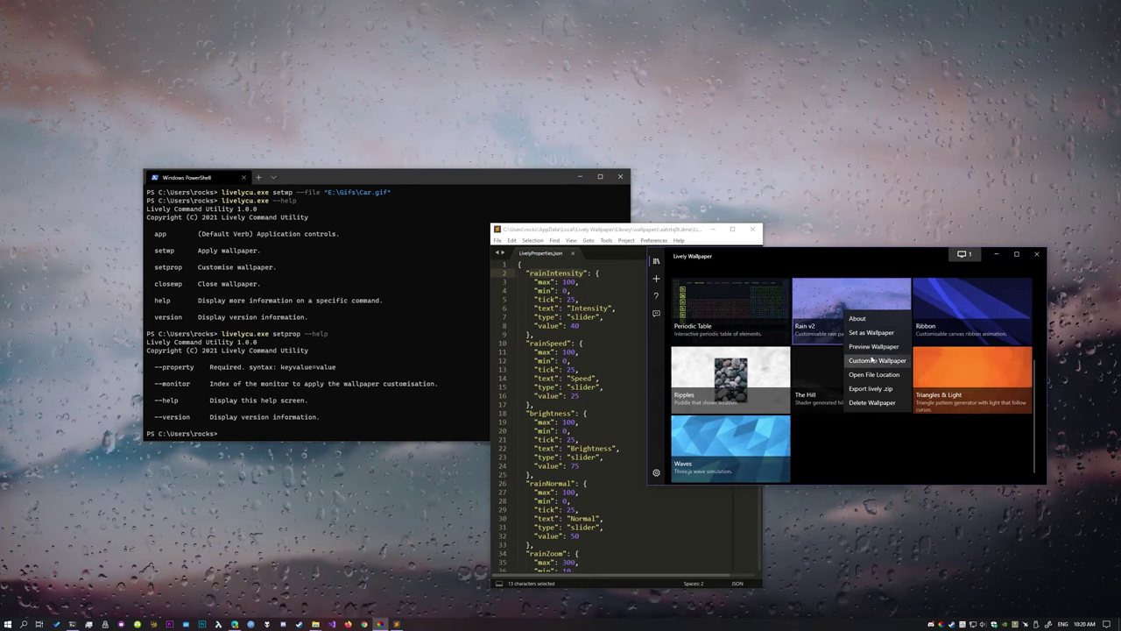
{"action": "left_click", "coordinate": [872, 363]}
{"action": "left_click_drag", "start_coordinate": [592, 229], "coordinate": [491, 223]}
{"action": "left_click", "coordinate": [913, 307]}
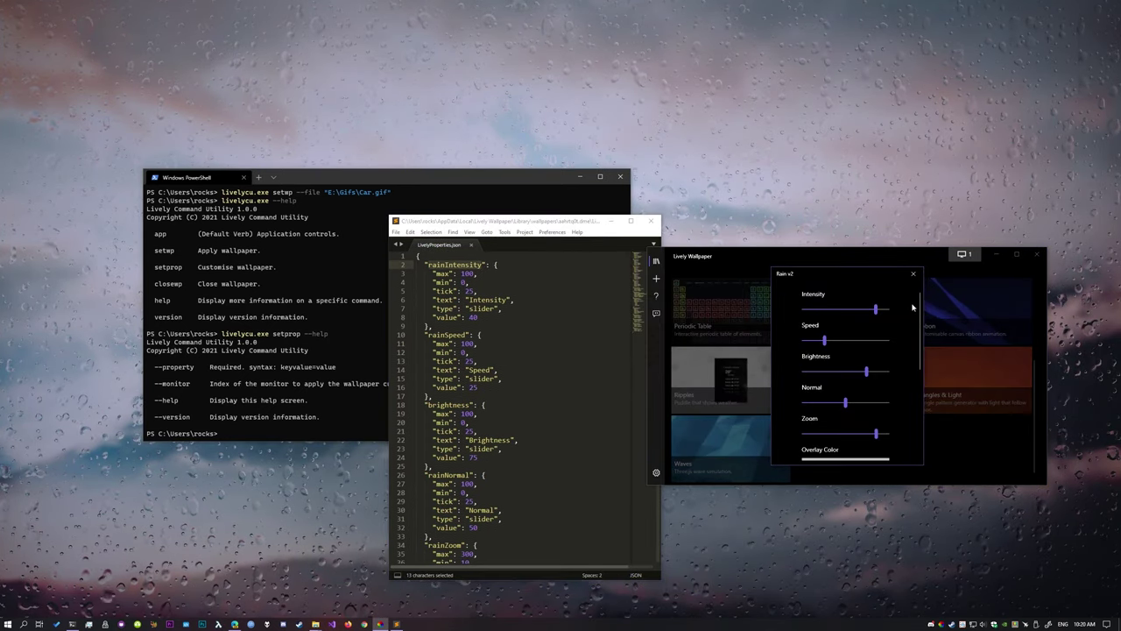
{"action": "scroll", "coordinate": [916, 302], "scroll_direction": "down", "scroll_amount": 5}
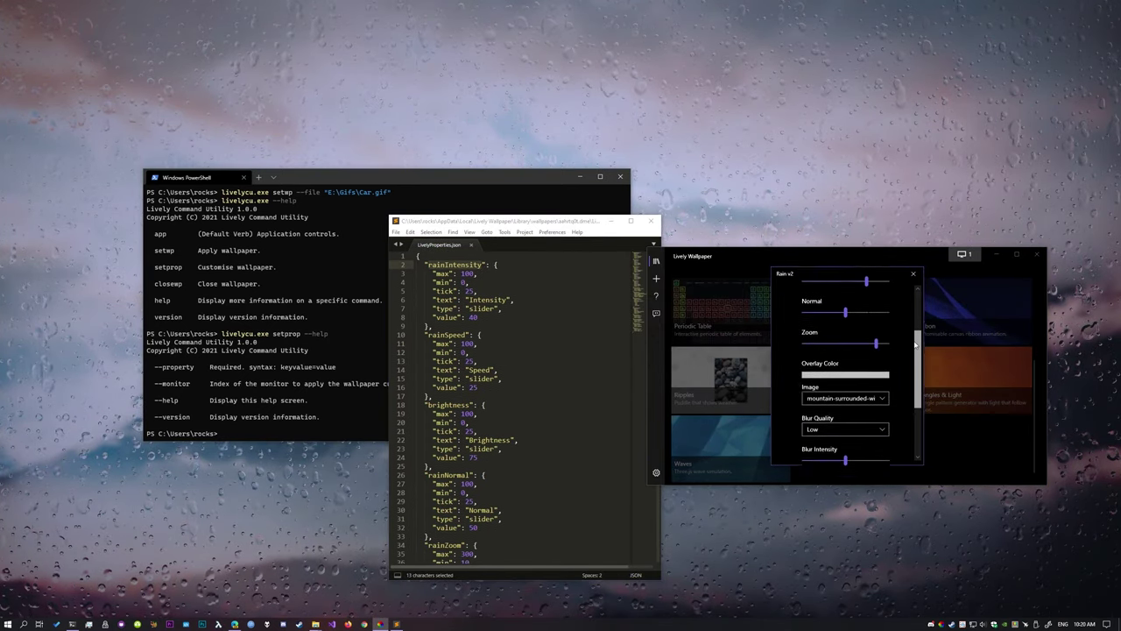
{"action": "scroll", "coordinate": [909, 304], "scroll_direction": "up", "scroll_amount": 5}
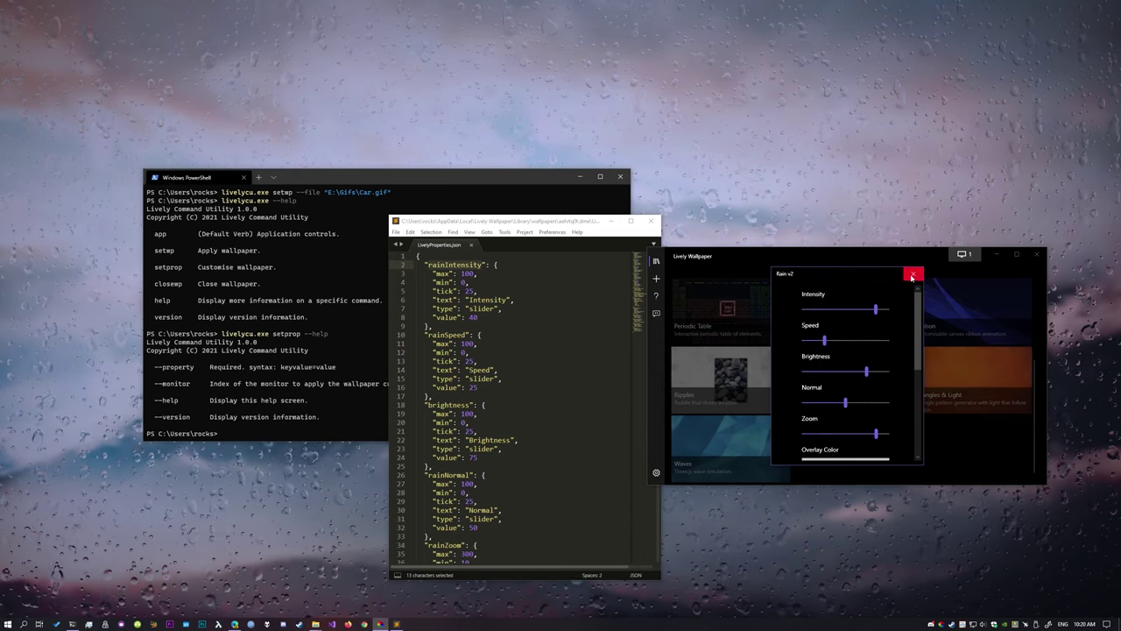
{"action": "left_click", "coordinate": [912, 276]}
Step: Copy the rainIntensity key from LivelyProperties.json and enter livelycu.exe setprop --property rainIntensity= in the terminal
{"action": "left_click_drag", "start_coordinate": [500, 220], "coordinate": [774, 221]}
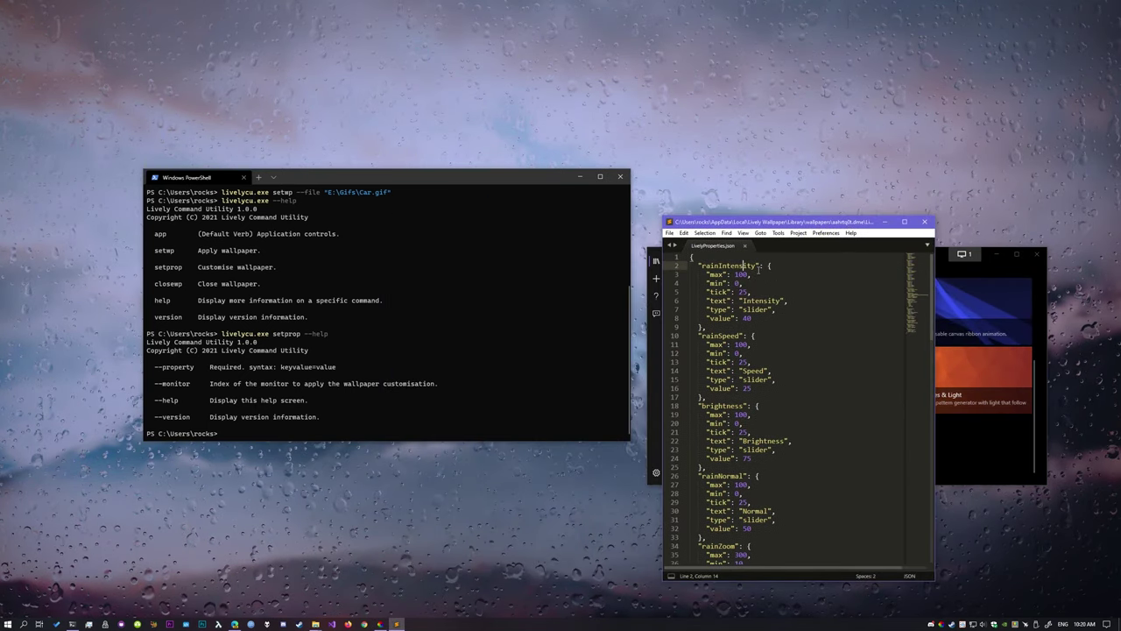
{"action": "left_click_drag", "start_coordinate": [757, 266], "coordinate": [702, 267]}
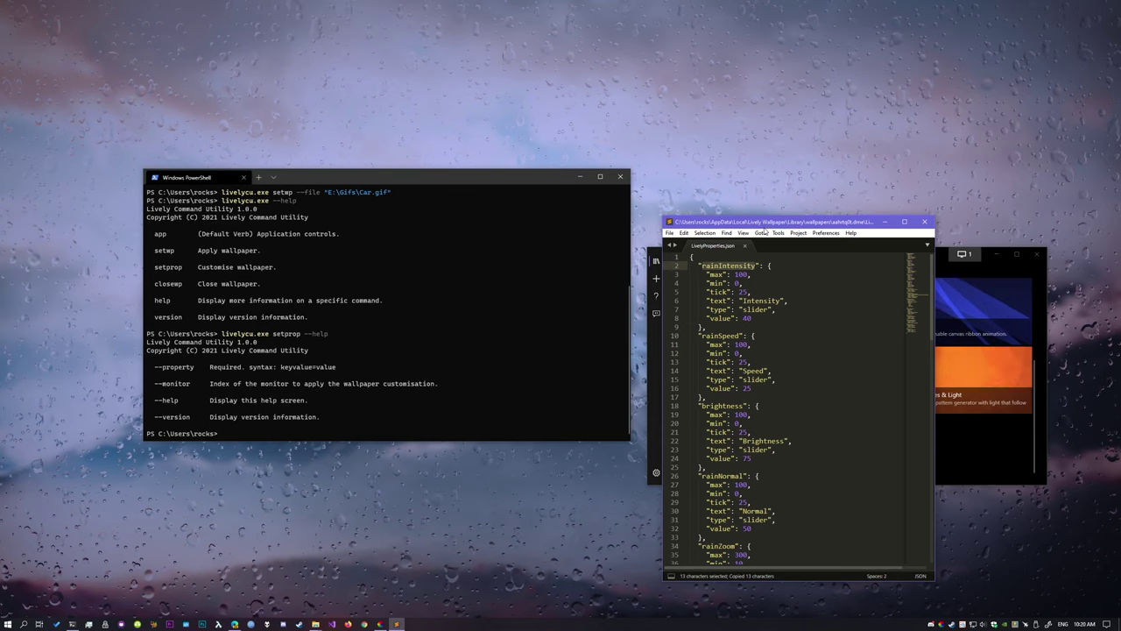
{"action": "left_click", "coordinate": [367, 354]}
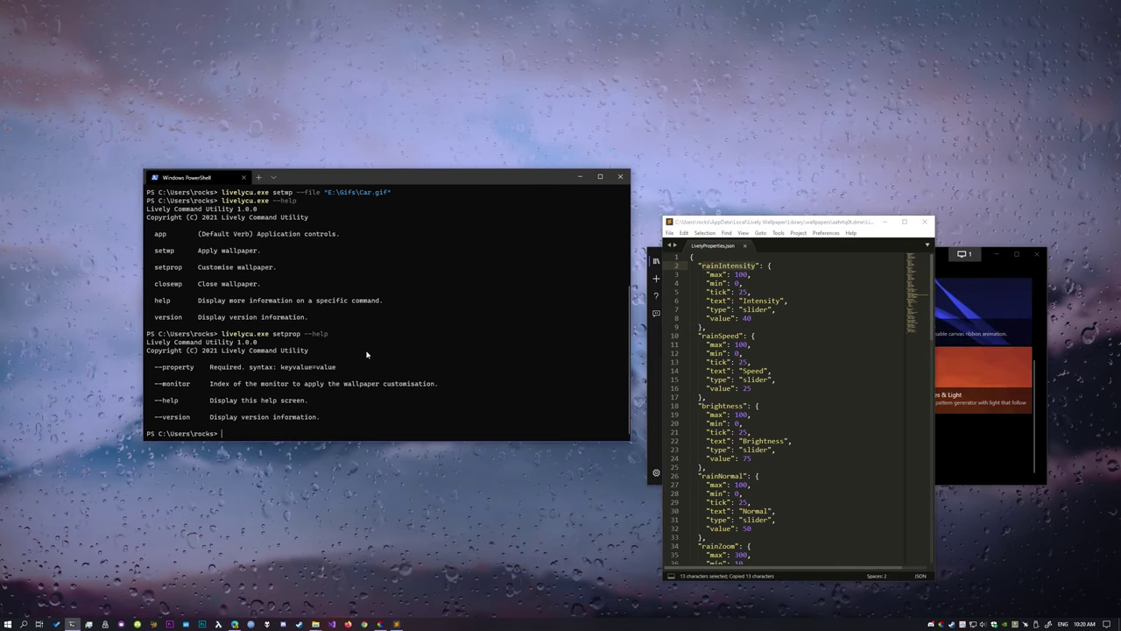
{"action": "type", "text": "livelycu.exe "}
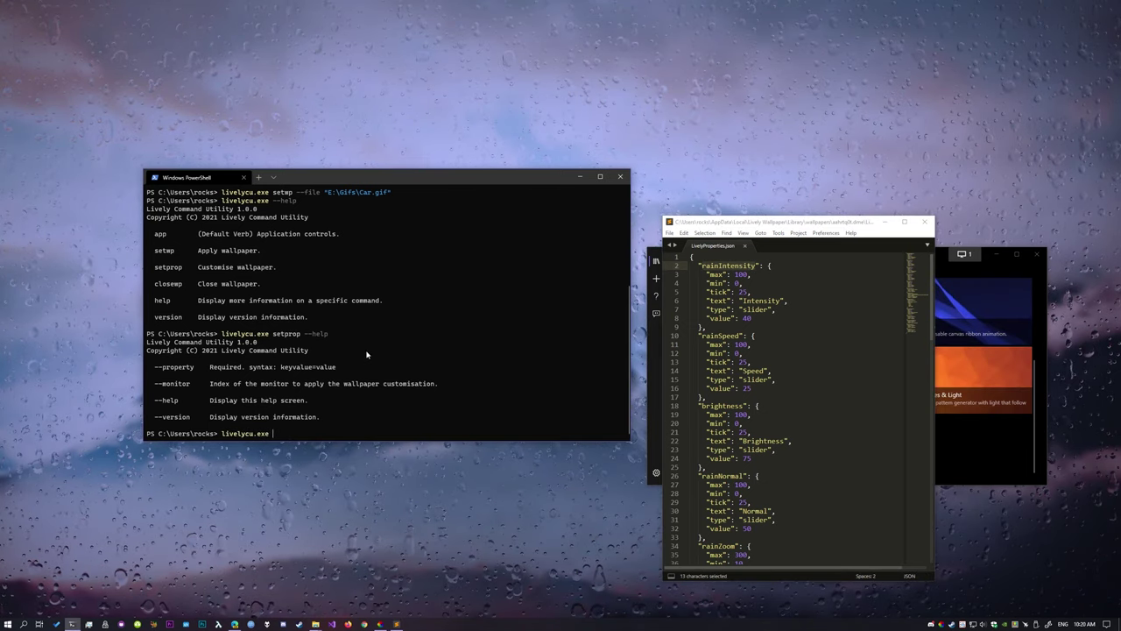
{"action": "type", "text": "se"}
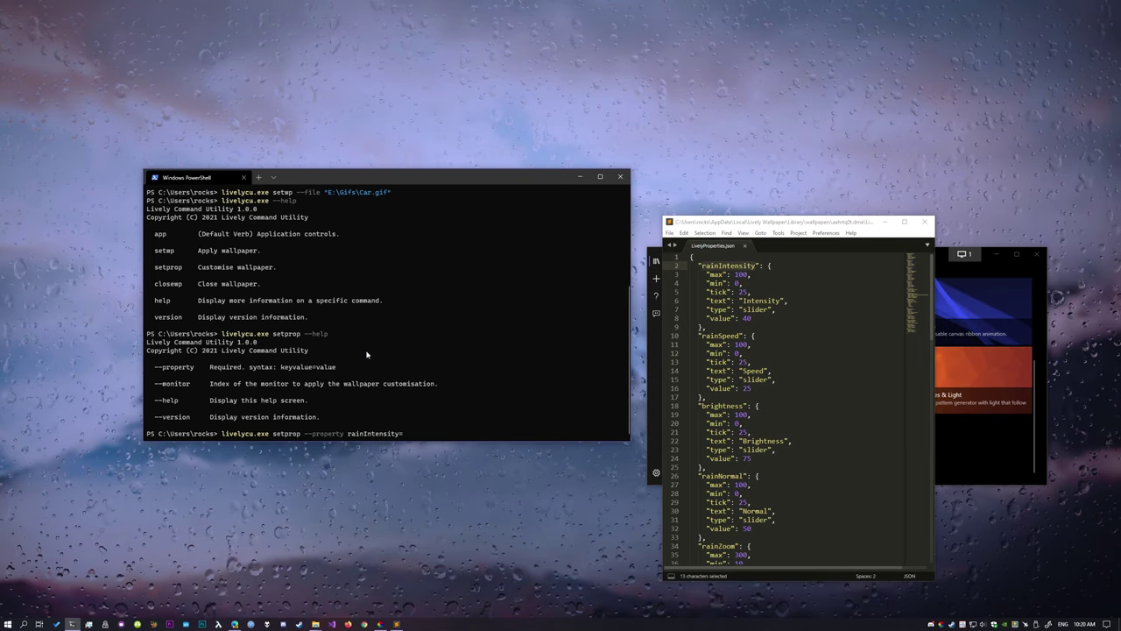
Step: Complete and run the setprop command with rainIntensity=0, and run it again with rainIntensity=50
{"action": "left_click_drag", "start_coordinate": [743, 283], "coordinate": [701, 279]}
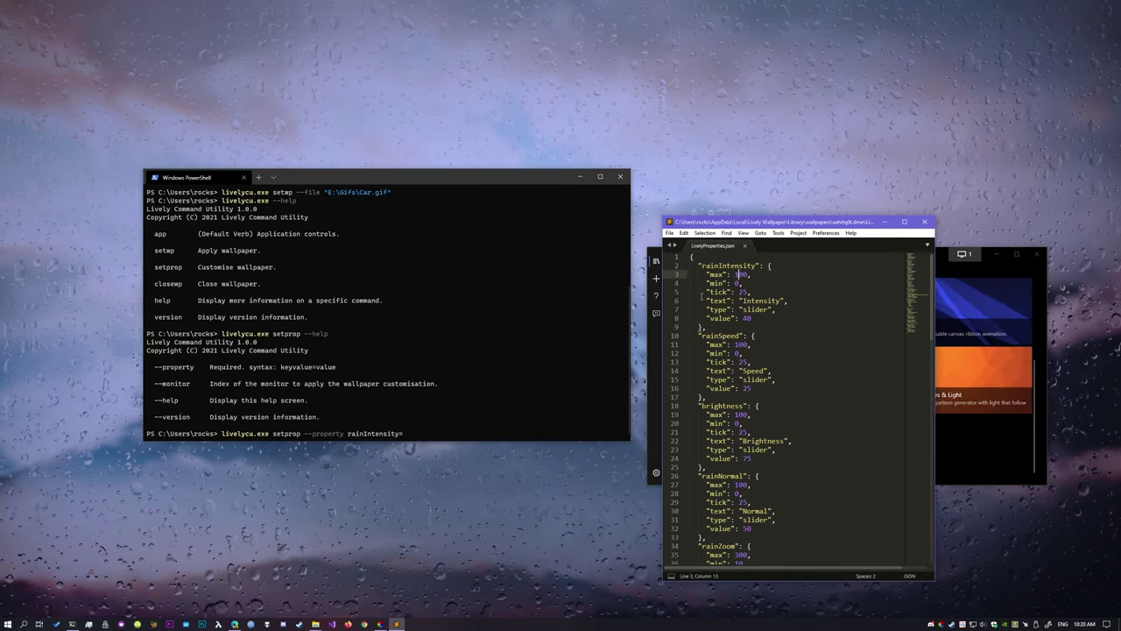
{"action": "left_click", "coordinate": [421, 436]}
{"action": "type", "text": "0"}
{"action": "key", "text": "Return"}
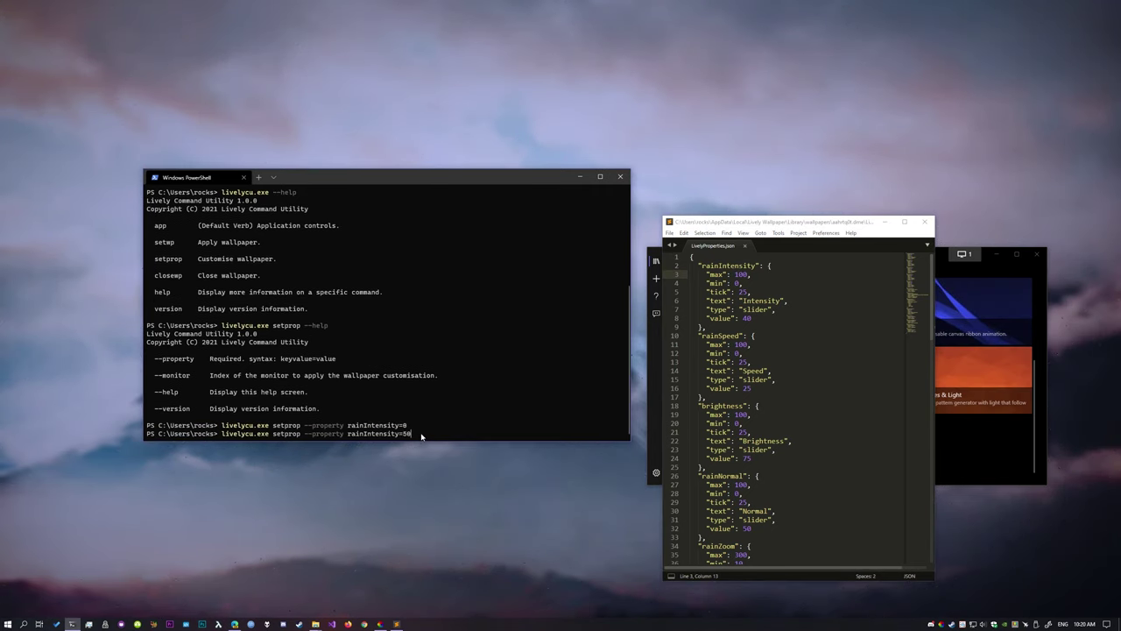
{"action": "key", "text": "Return"}
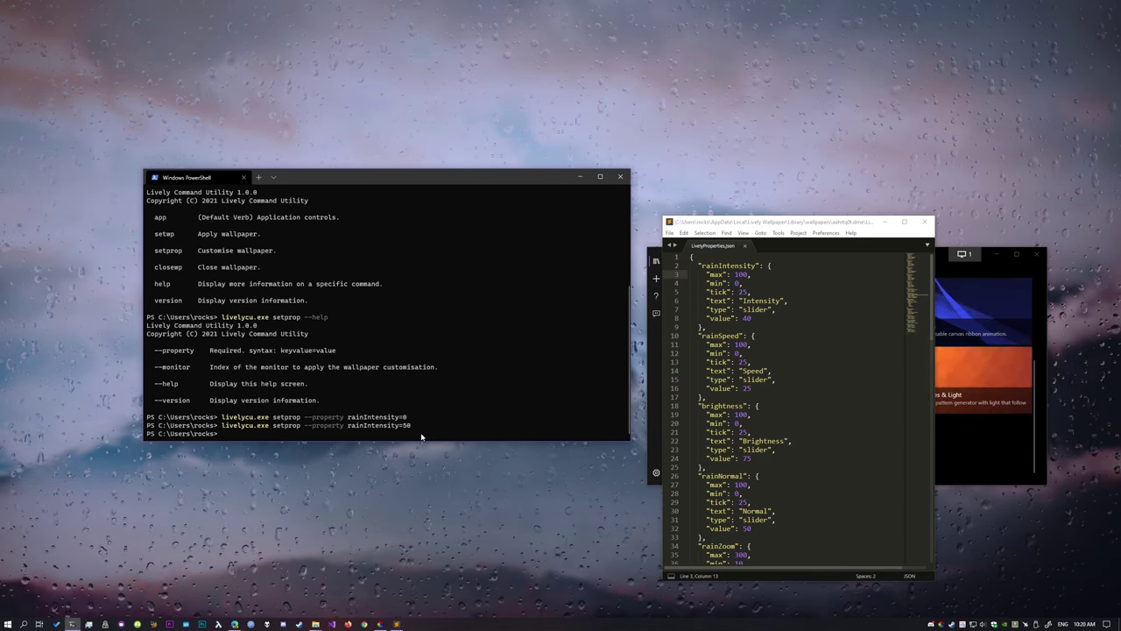
Step: Close LivelyProperties.json and set Eternal Light as the wallpaper from the Lively library
{"action": "left_click", "coordinate": [924, 223]}
{"action": "scroll", "coordinate": [896, 387], "scroll_direction": "up", "scroll_amount": 3}
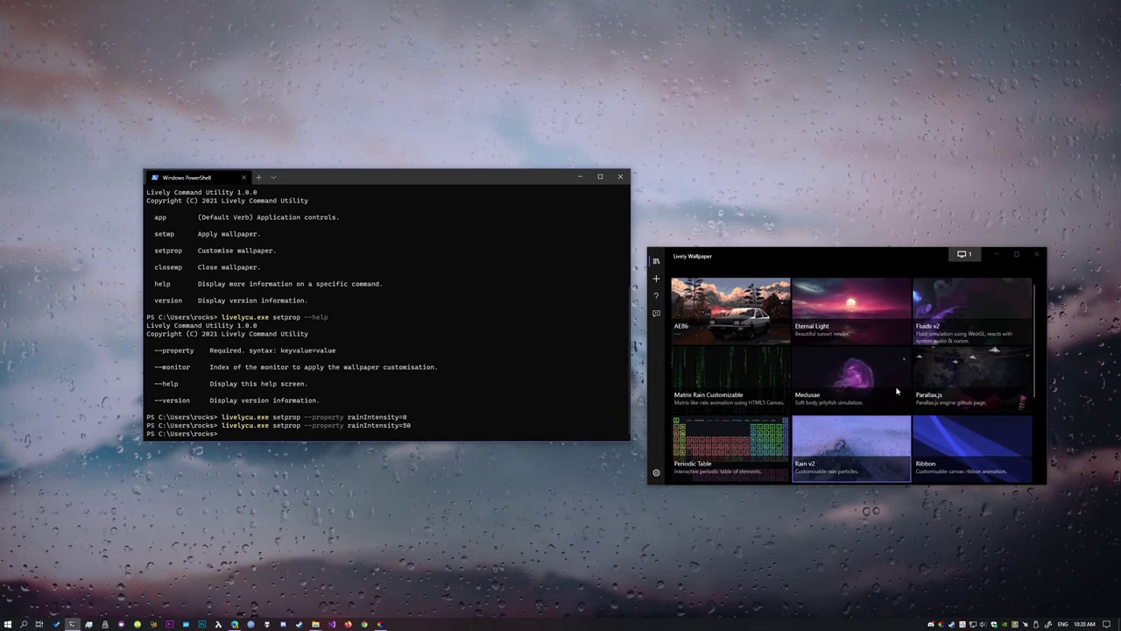
{"action": "left_click", "coordinate": [891, 331]}
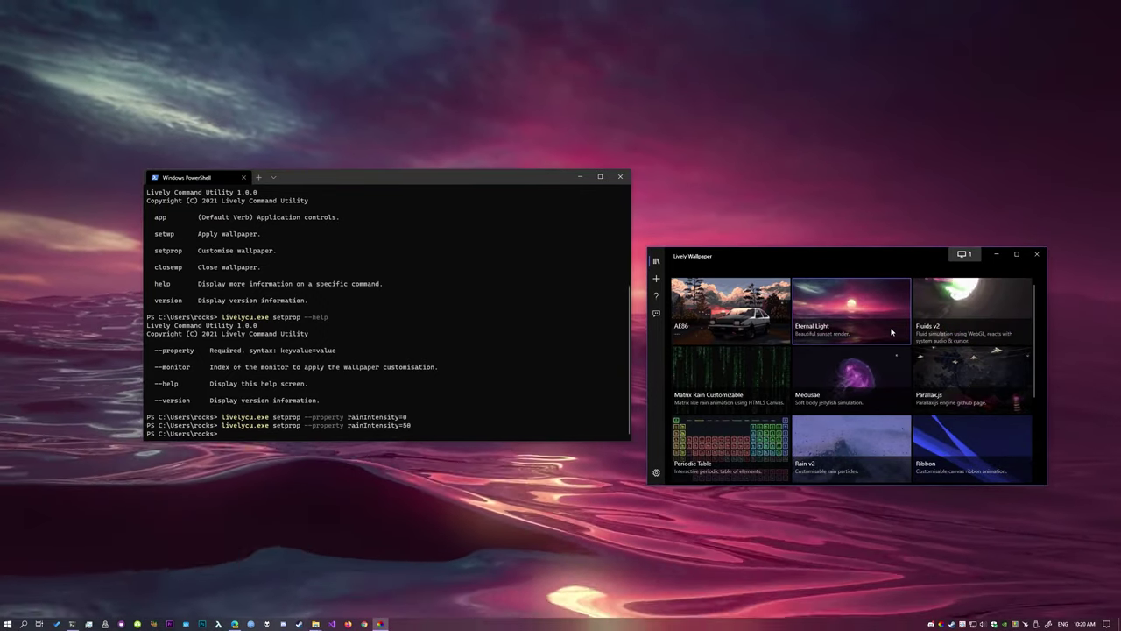
Step: Try a saturation of 35 and a lower hue in the Eternal Light customisation, restore the defaults and close it
{"action": "right_click", "coordinate": [892, 331]}
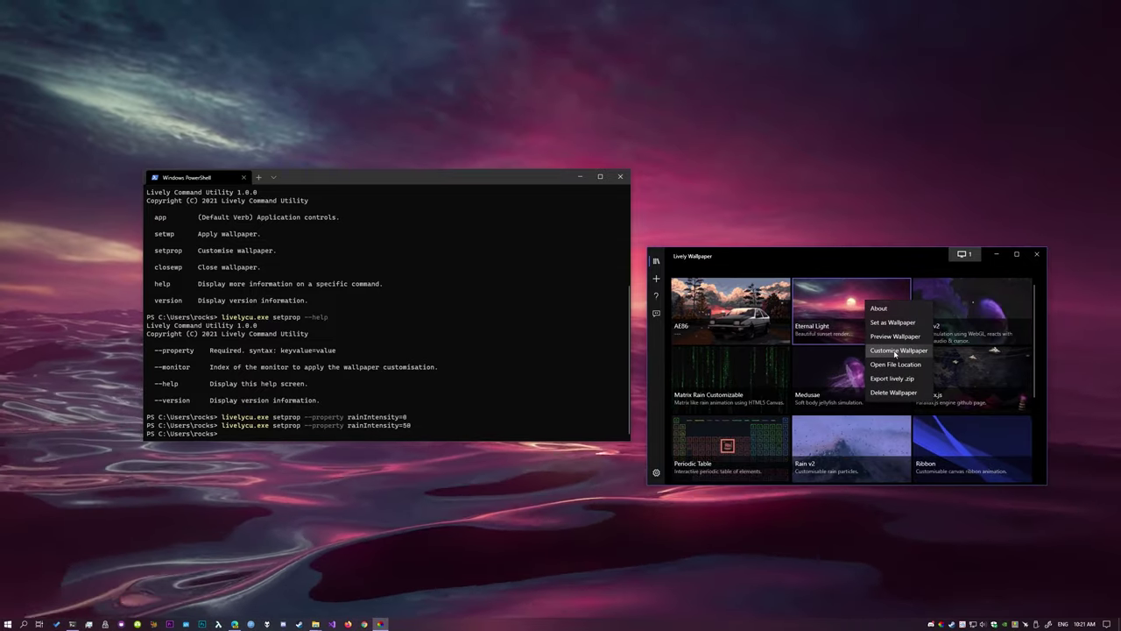
{"action": "left_click", "coordinate": [895, 351]}
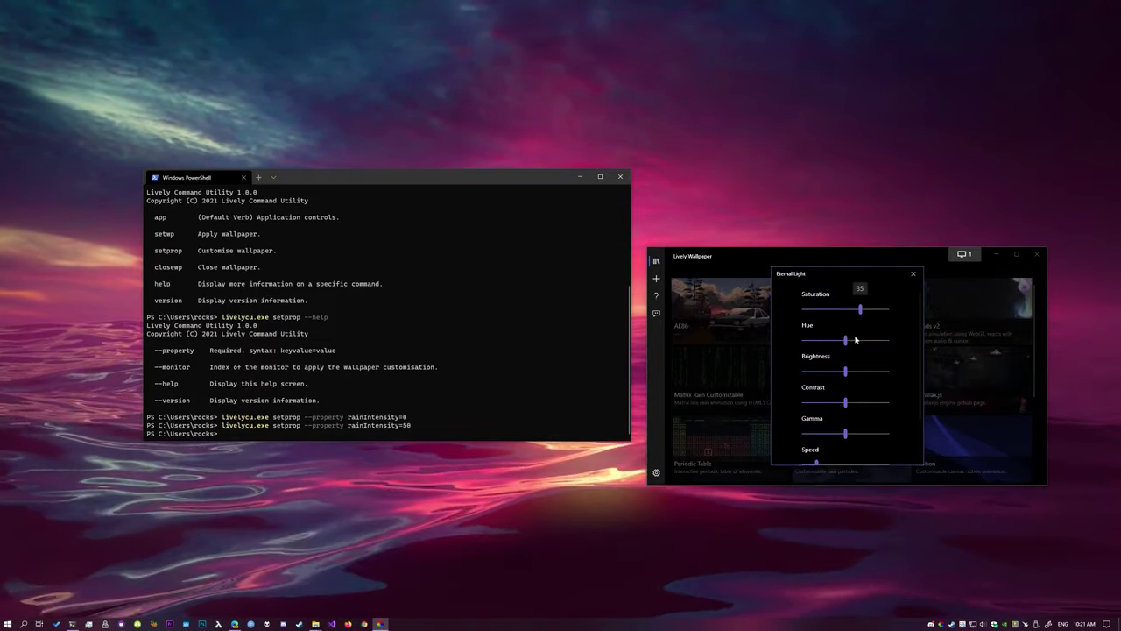
{"action": "left_click_drag", "start_coordinate": [846, 340], "coordinate": [821, 340]}
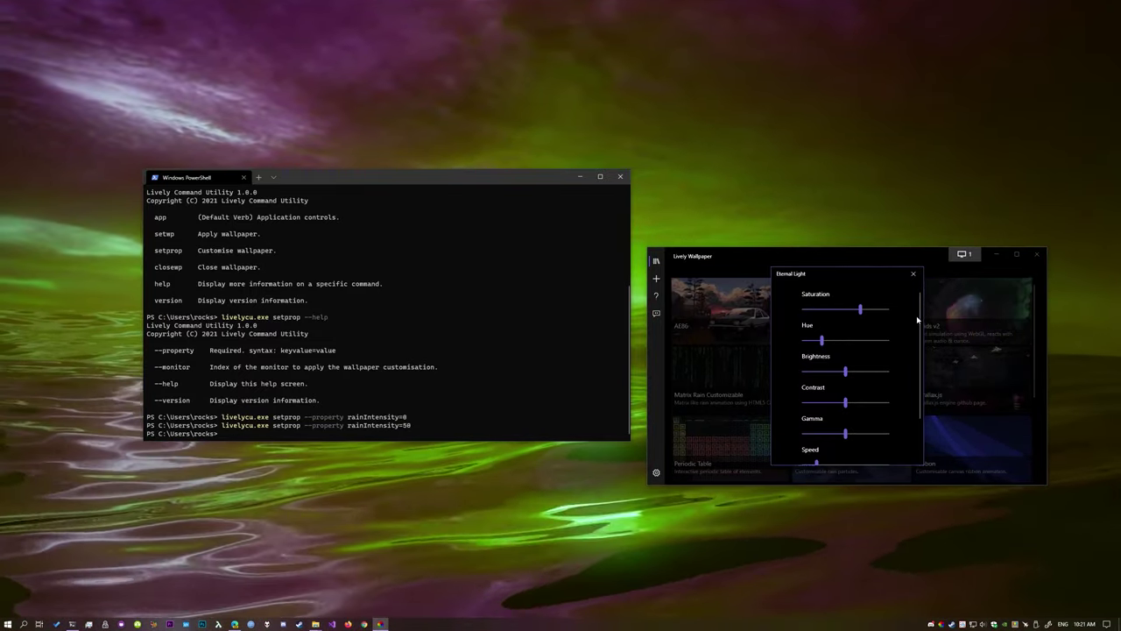
{"action": "left_click_drag", "start_coordinate": [918, 317], "coordinate": [934, 382]}
{"action": "left_click", "coordinate": [873, 450]}
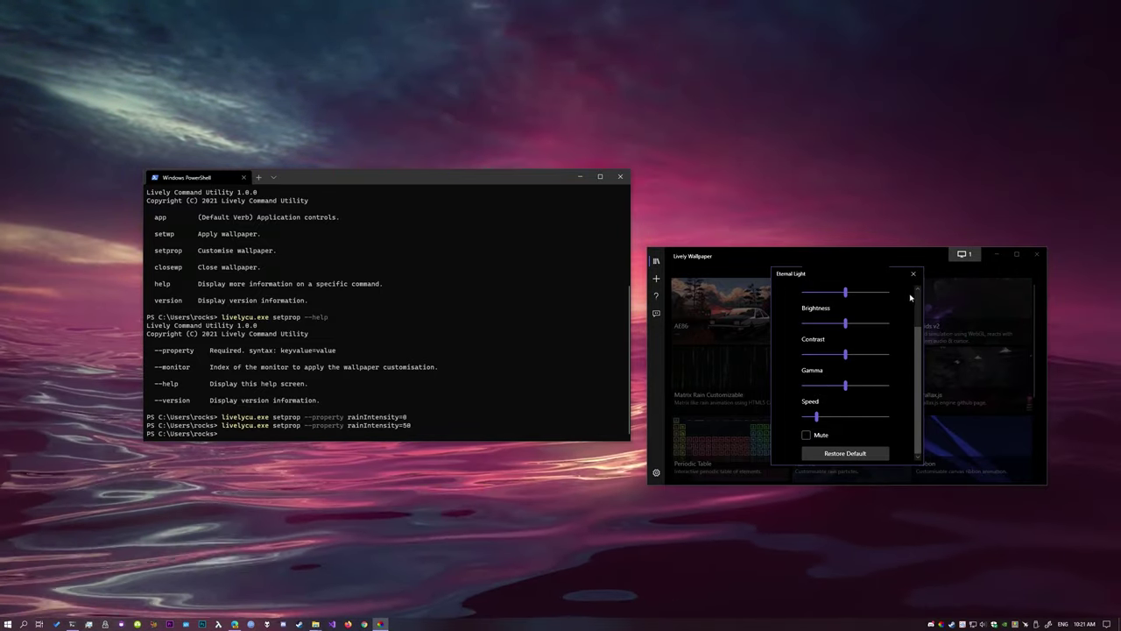
{"action": "left_click", "coordinate": [913, 273]}
Step: Open the Eternal Light wallpaper's file location, examine the files it contains and close the folder
{"action": "right_click", "coordinate": [850, 305]}
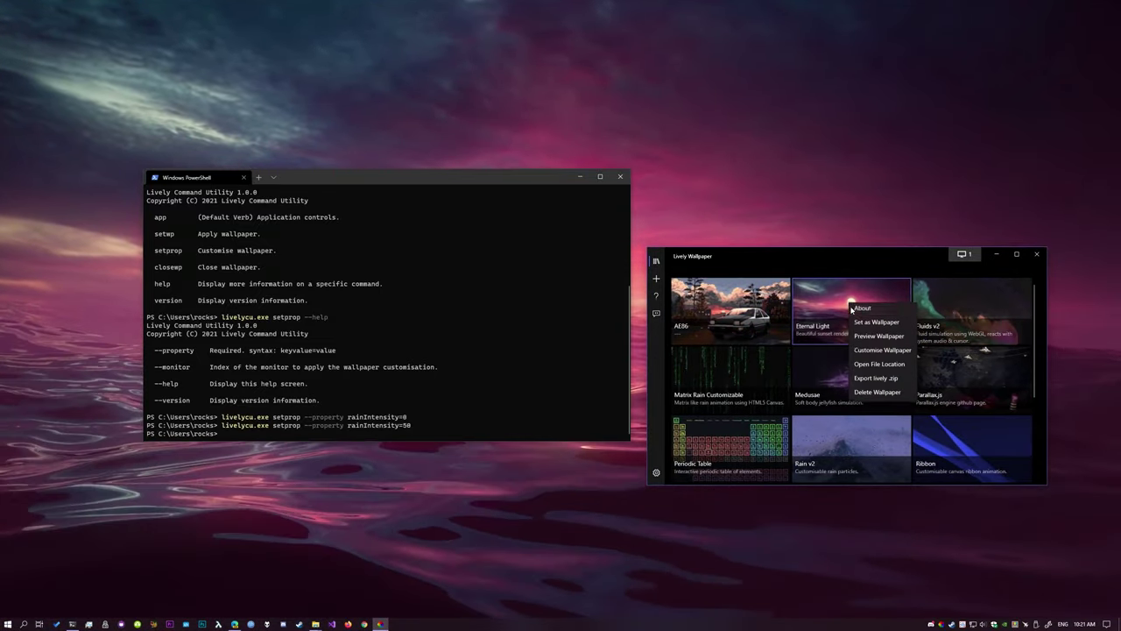
{"action": "left_click", "coordinate": [854, 353]}
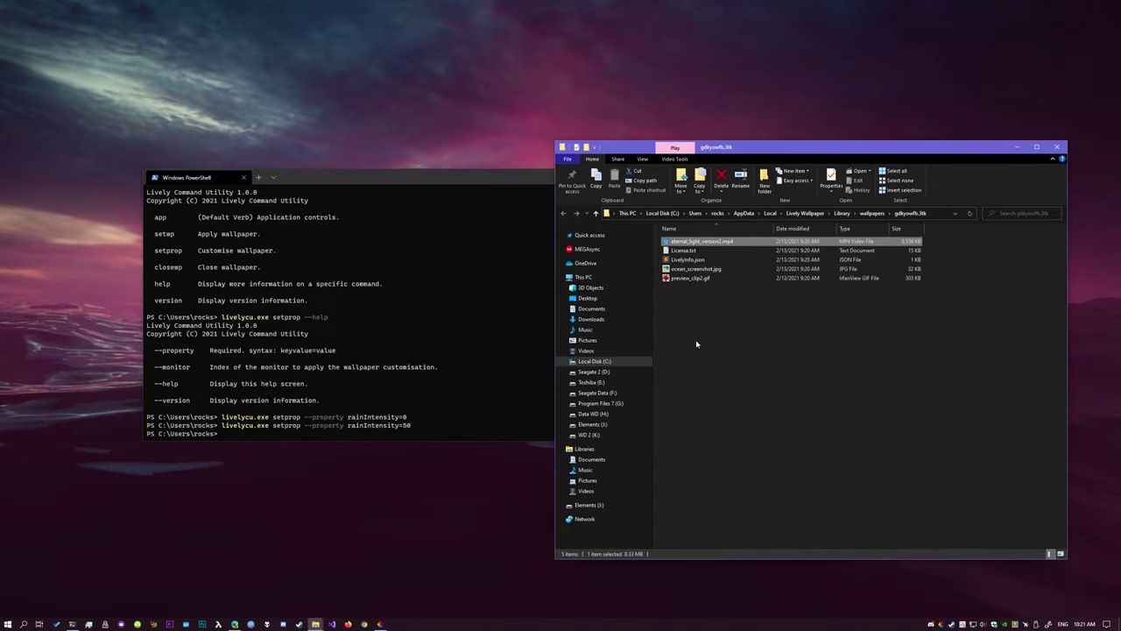
{"action": "left_click_drag", "start_coordinate": [697, 341], "coordinate": [801, 289]}
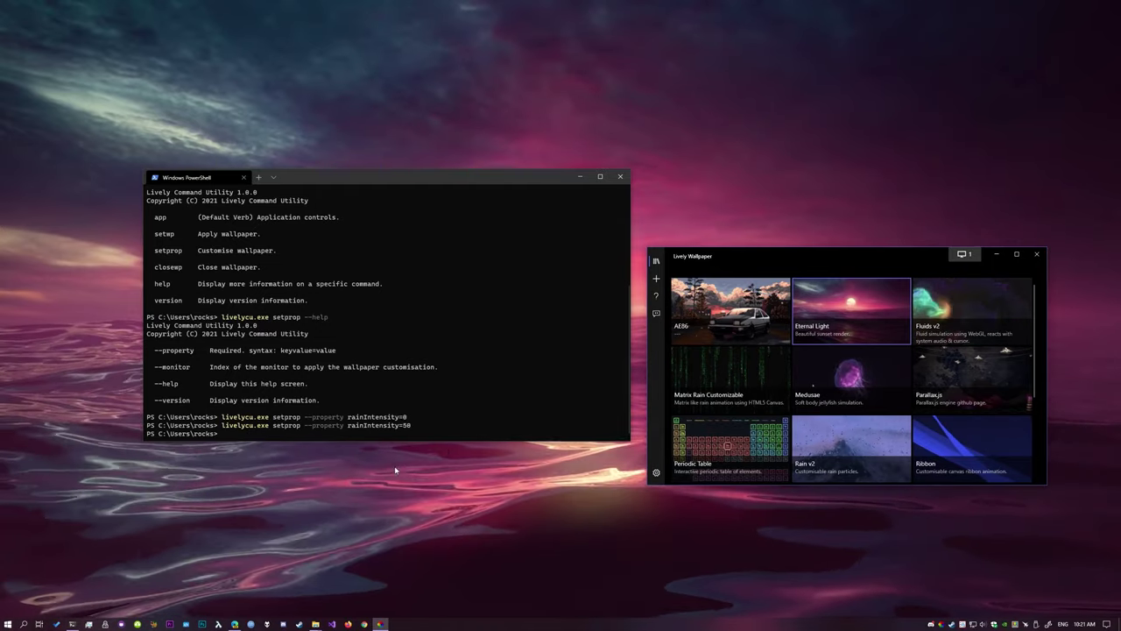
Step: Switch to the browser's Command Line Controls wiki page and follow the link to the default Lively property of media files
{"action": "left_click", "coordinate": [235, 623]}
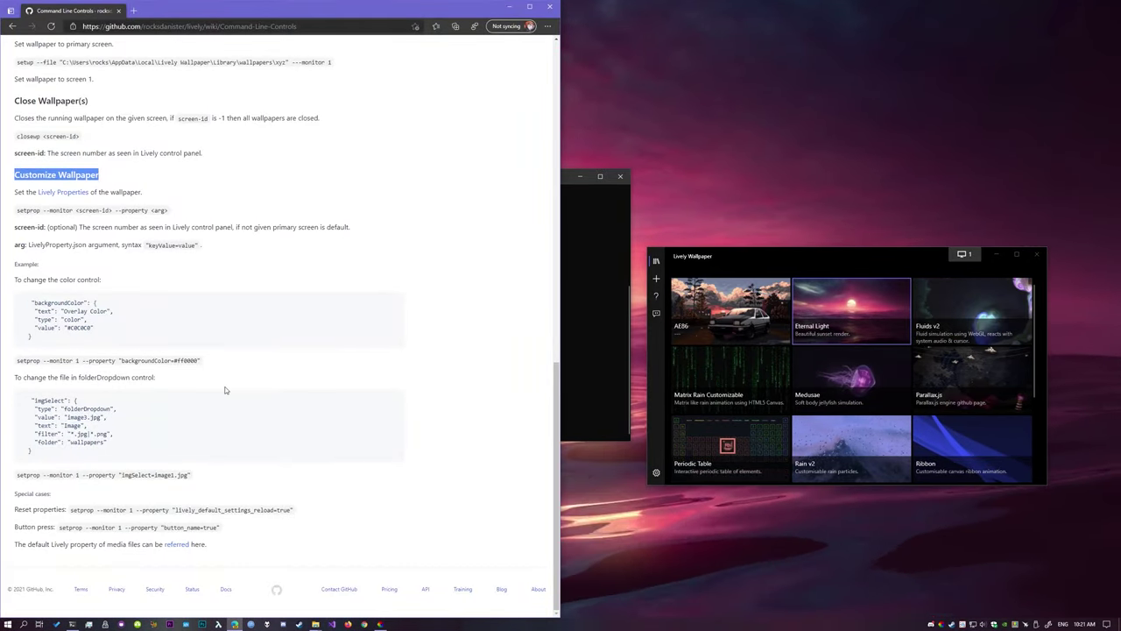
{"action": "scroll", "coordinate": [227, 398], "scroll_direction": "down", "scroll_amount": 3}
{"action": "left_click", "coordinate": [99, 484]}
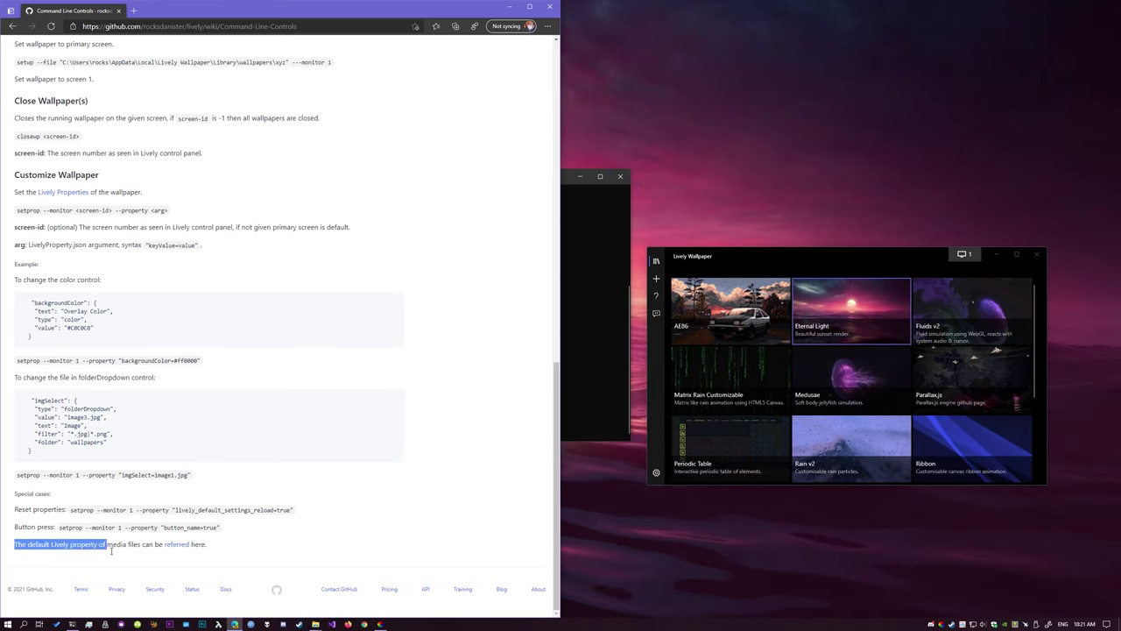
{"action": "left_click_drag", "start_coordinate": [111, 550], "coordinate": [139, 547]}
{"action": "left_click", "coordinate": [179, 545]}
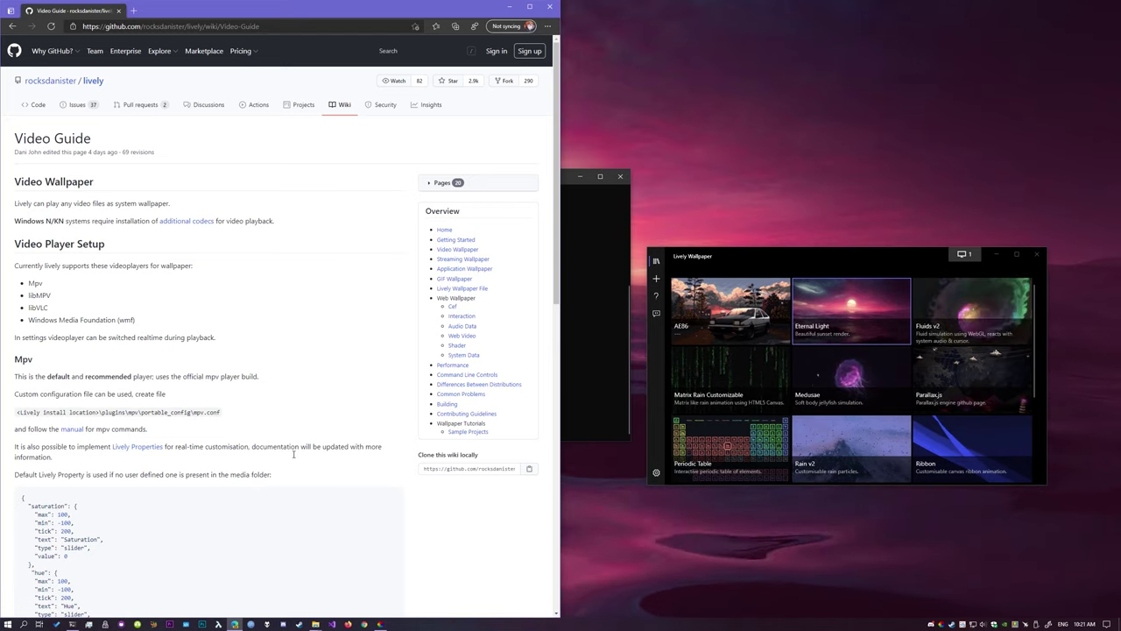
Step: Examine the default Lively Property keys for video wallpapers on the Video Guide page
{"action": "scroll", "coordinate": [291, 453], "scroll_direction": "down", "scroll_amount": 10}
{"action": "scroll", "coordinate": [291, 453], "scroll_direction": "up", "scroll_amount": 10}
{"action": "scroll", "coordinate": [291, 452], "scroll_direction": "down", "scroll_amount": 10}
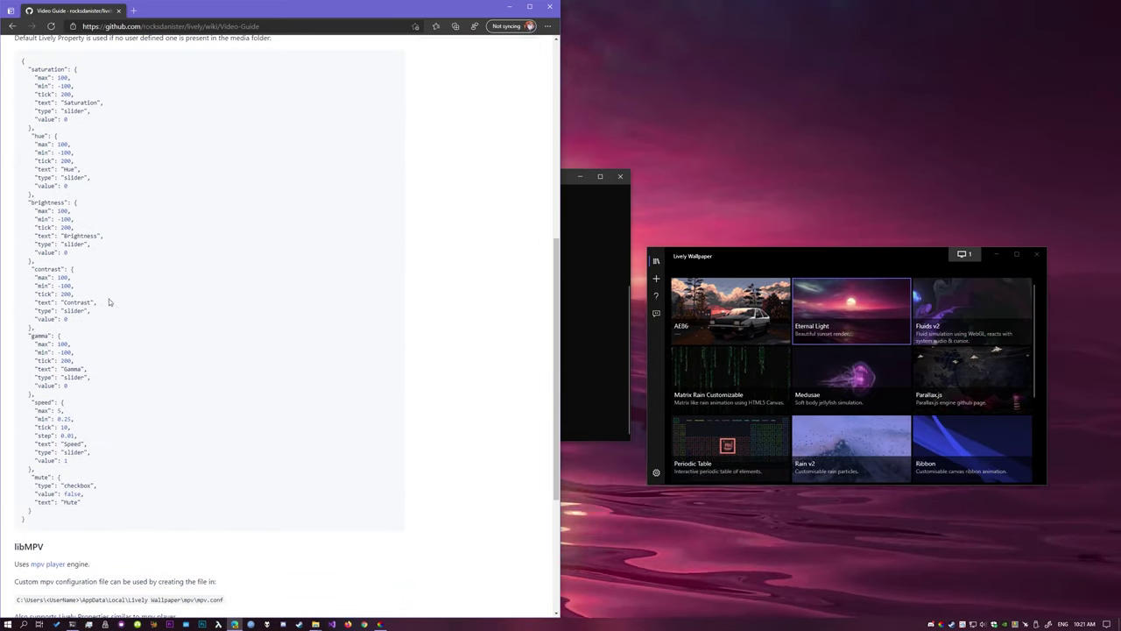
{"action": "right_click", "coordinate": [851, 315]}
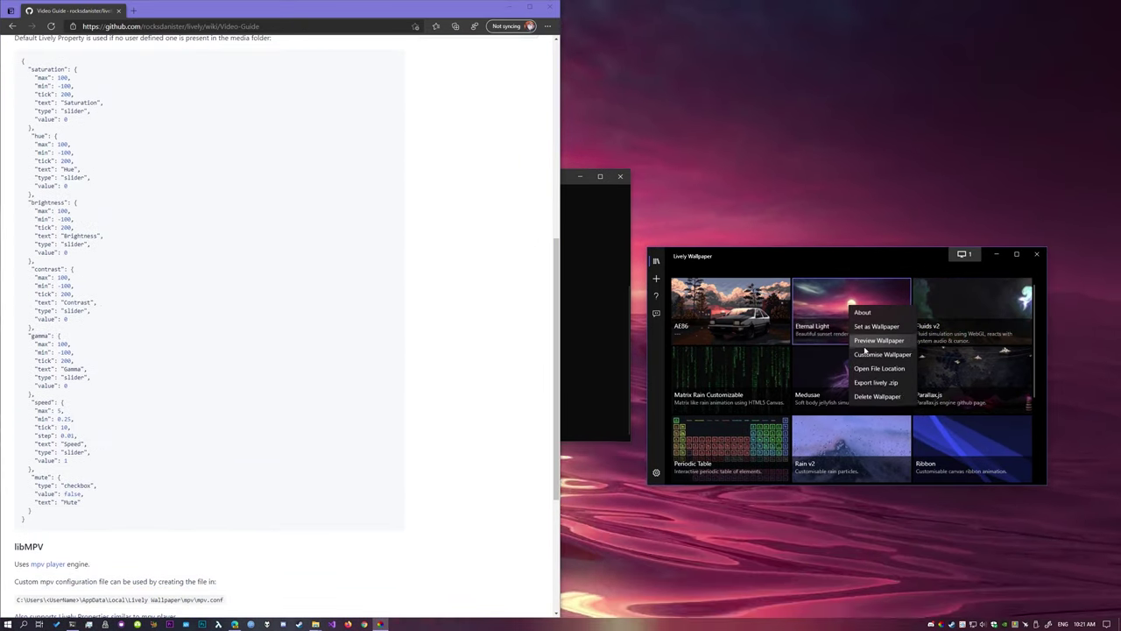
{"action": "left_click", "coordinate": [126, 159]}
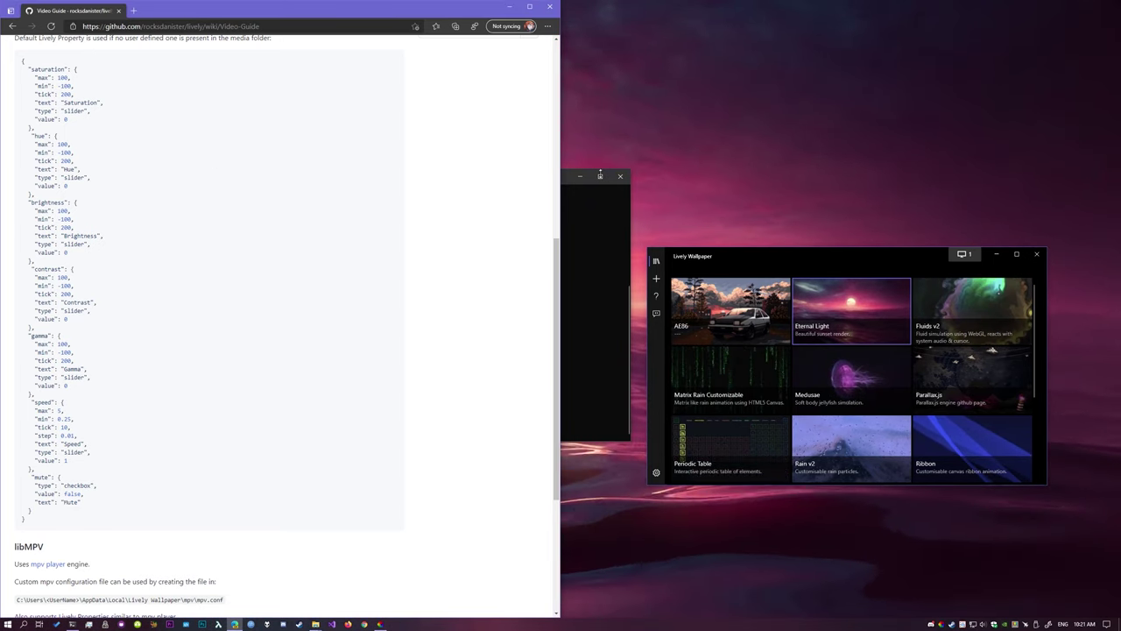
Step: Switch to the PowerShell terminal and run livelycu.exe setprop --property saturation=100 on the current wallpaper
{"action": "left_click", "coordinate": [465, 180]}
{"action": "left_click_drag", "start_coordinate": [465, 180], "coordinate": [520, 223]}
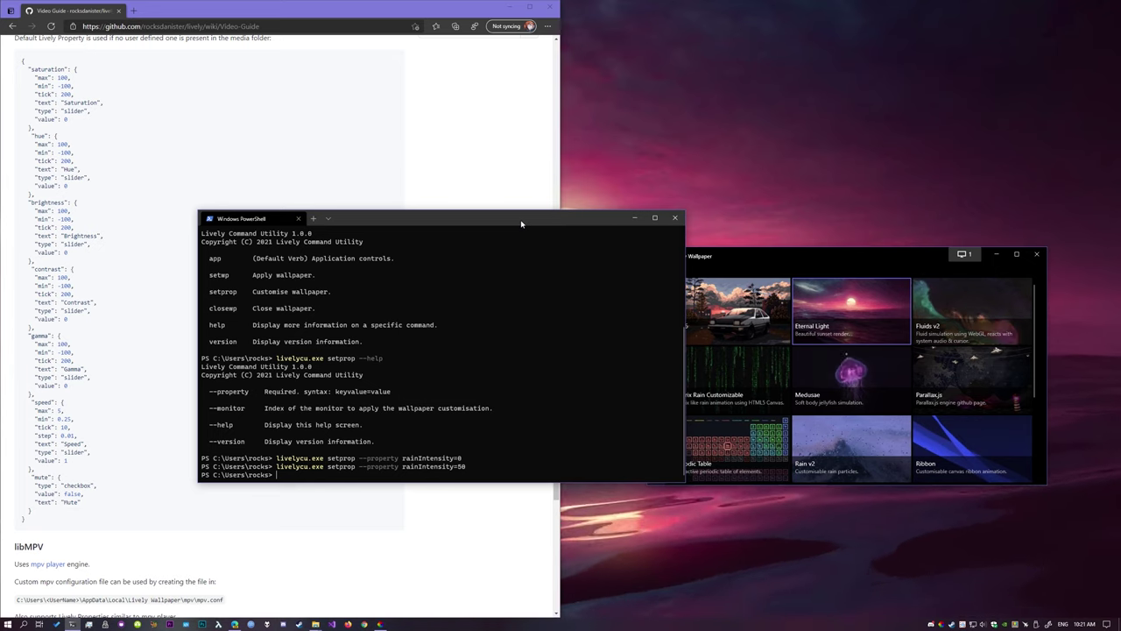
{"action": "left_click_drag", "start_coordinate": [521, 223], "coordinate": [471, 265]}
{"action": "type", "text": ".\\Links\\"}
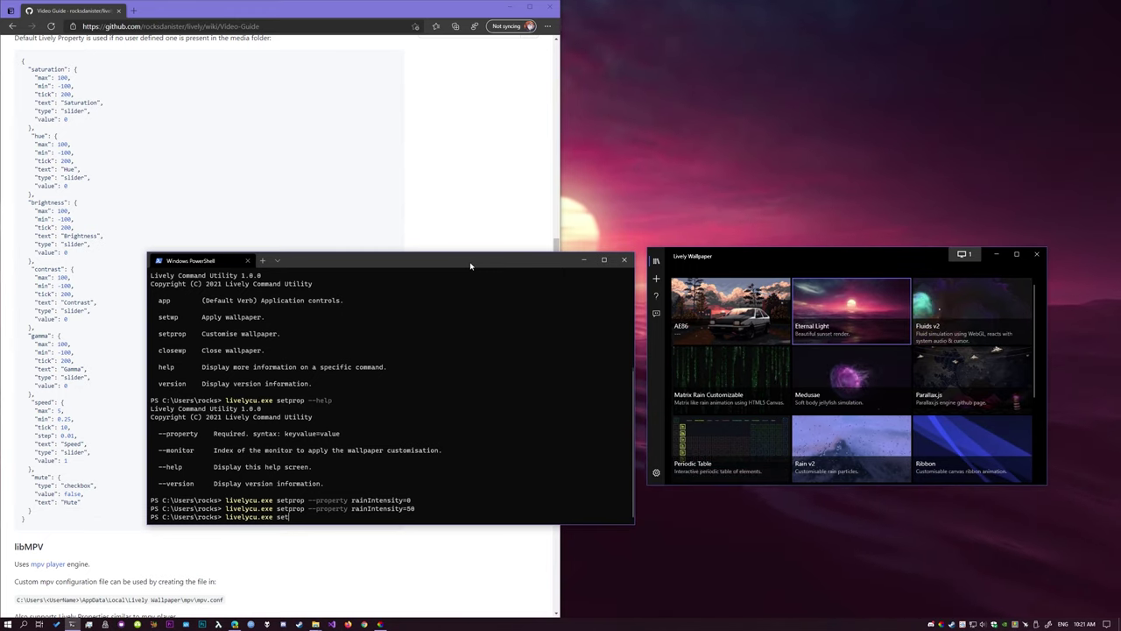
{"action": "type", "text": "prop --pro"}
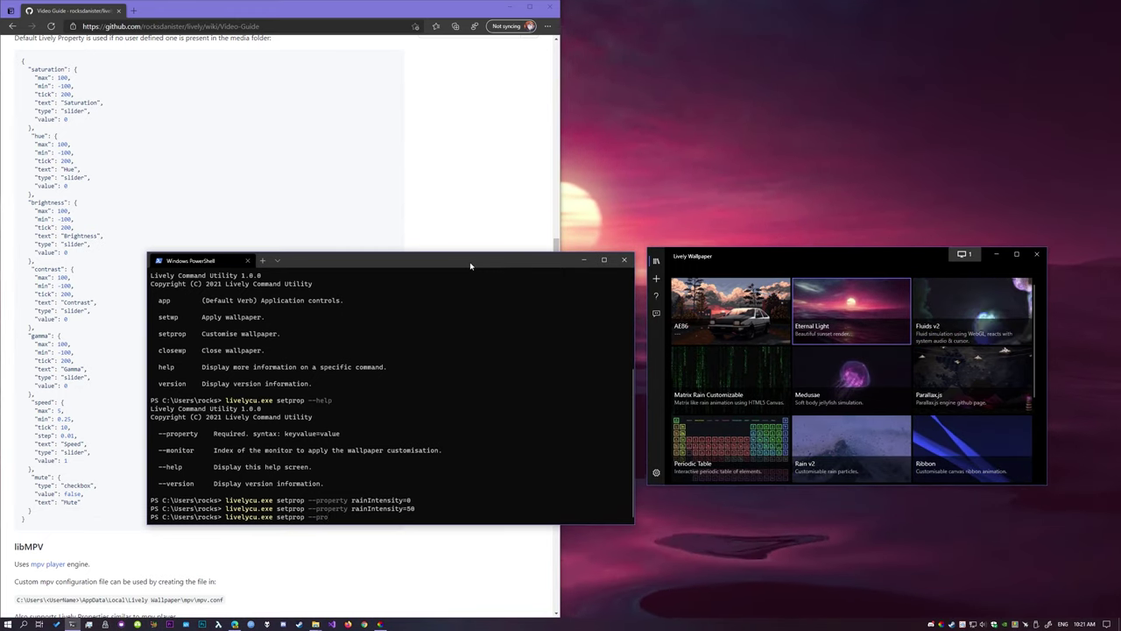
{"action": "type", "text": "perty satur"}
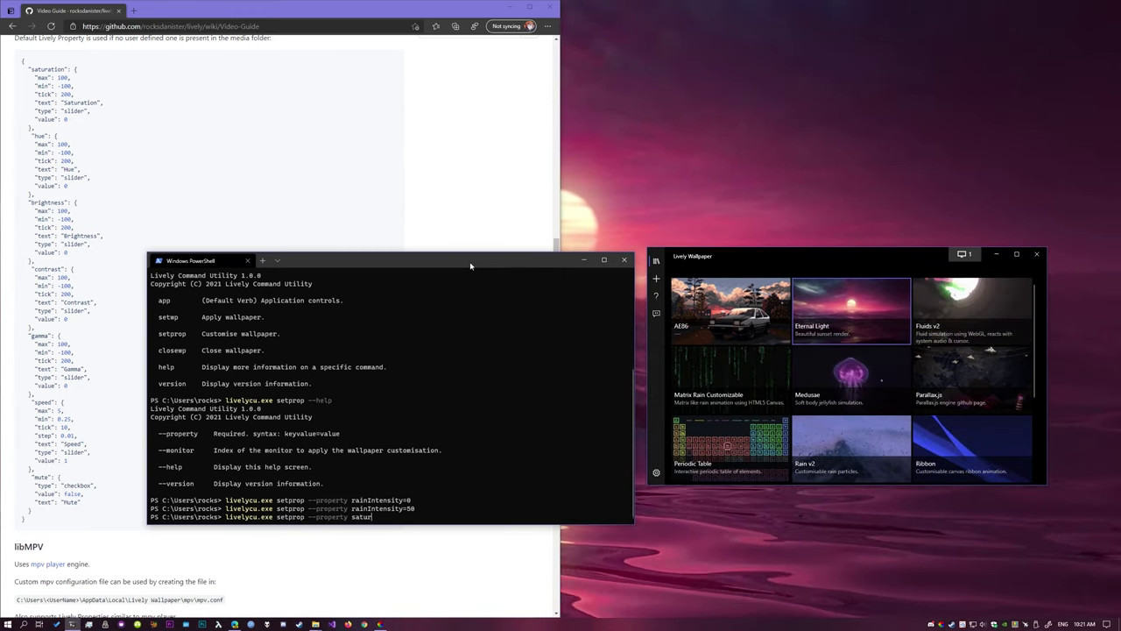
{"action": "type", "text": "ation=100"}
{"action": "key", "text": "Return"}
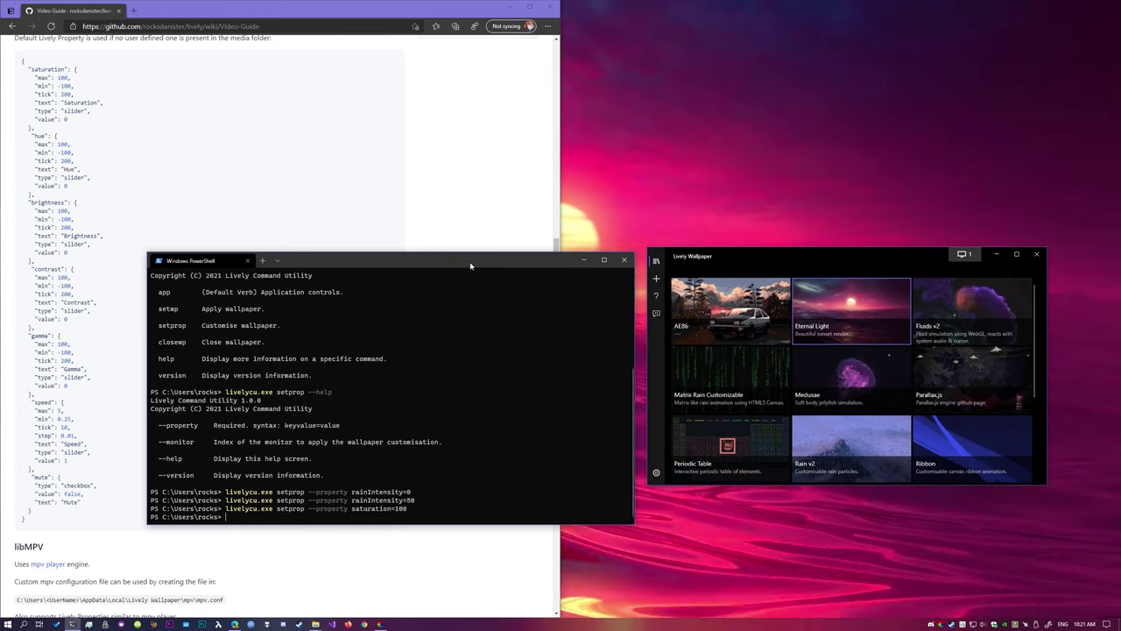
Step: Reset the wallpaper's saturation to 0 with the livelycu.exe setprop command
{"action": "key", "text": "Up"}
{"action": "key", "text": "BackSpace"}
{"action": "key", "text": "BackSpace"}
{"action": "key", "text": "BackSpace"}
{"action": "type", "text": "0"}
{"action": "key", "text": "Return"}
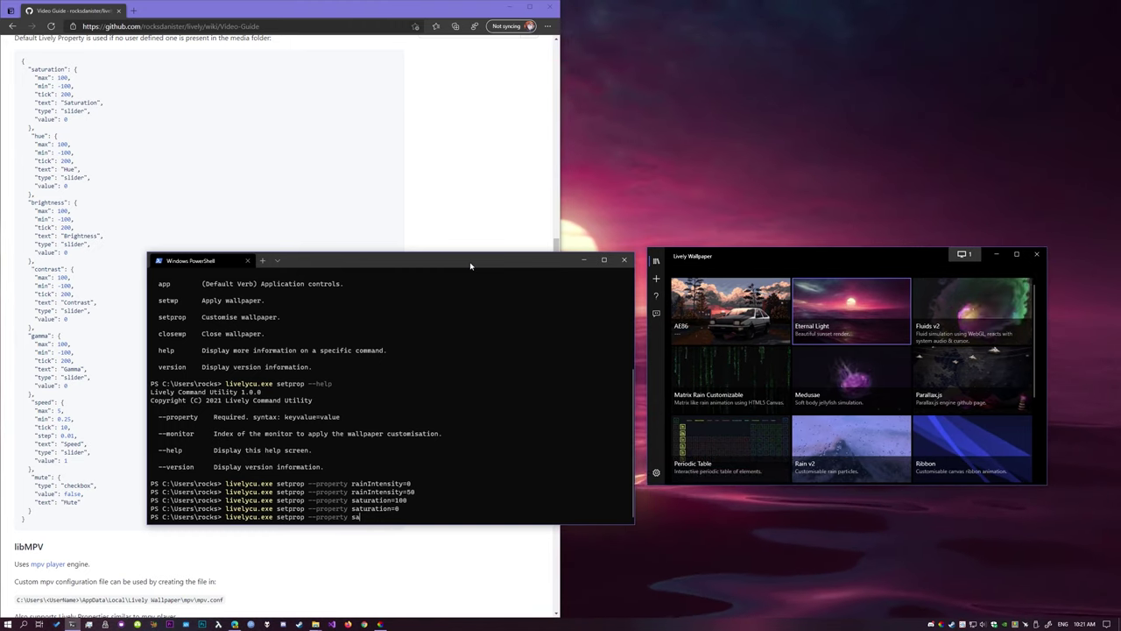
Step: Change the wallpaper's hue with livelycu.exe setprop, first to 75 and after that to -25
{"action": "key", "text": "BackSpace"}
{"action": "key", "text": "BackSpace"}
{"action": "type", "text": "hue=7"}
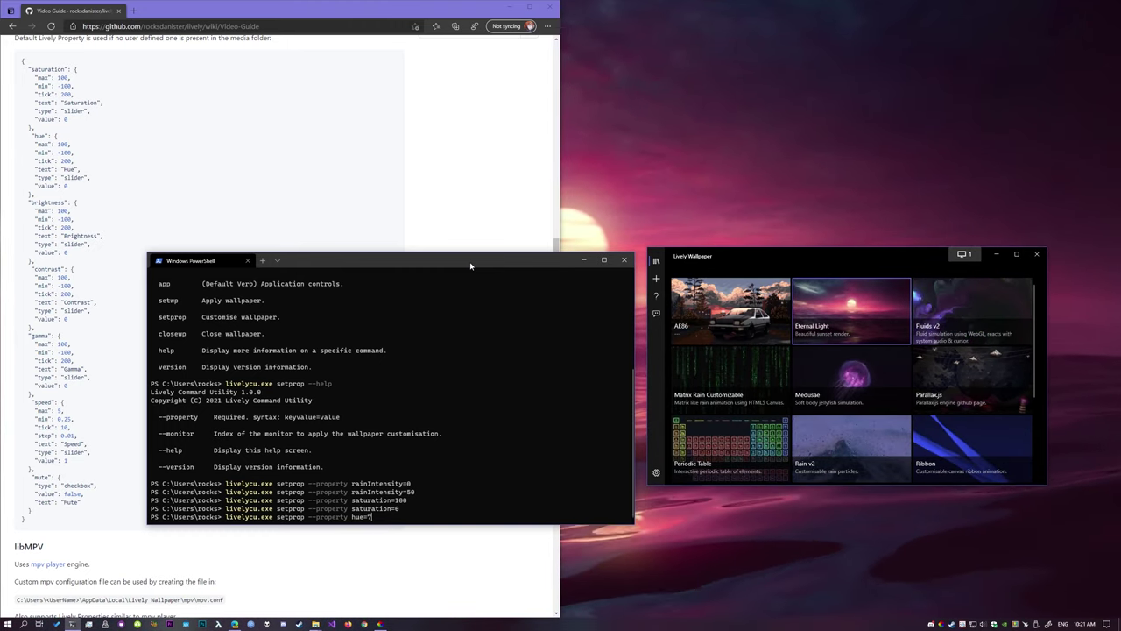
{"action": "type", "text": "5"}
{"action": "key", "text": "Return"}
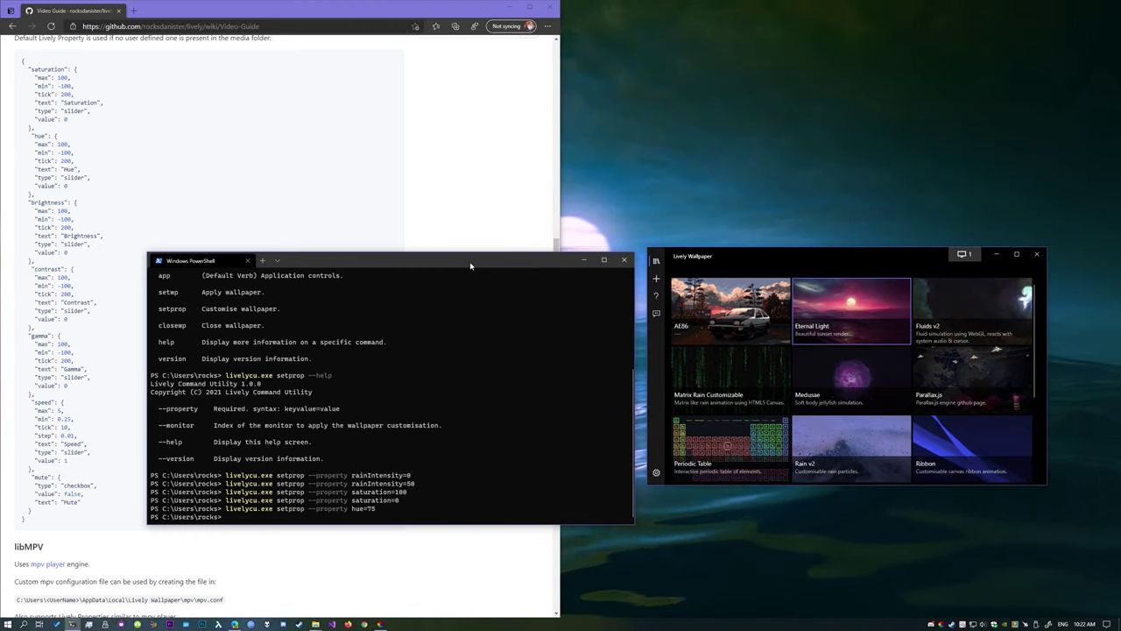
{"action": "key", "text": "Up"}
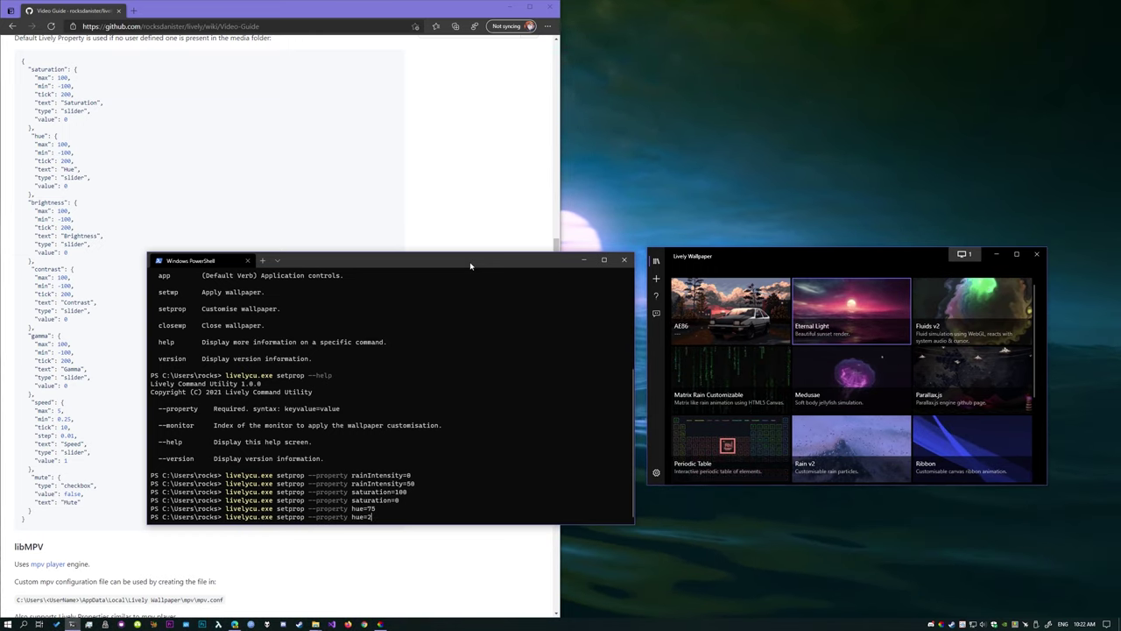
{"action": "key", "text": "Return"}
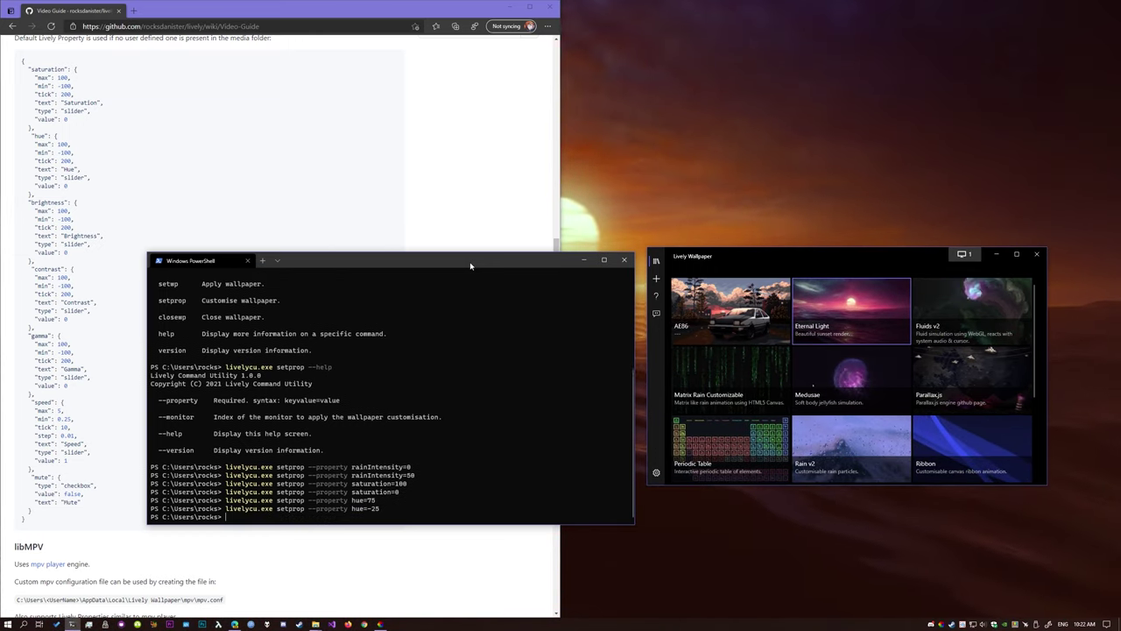
Step: Reset the wallpaper's hue by running livelycu.exe setprop --property hue=0
{"action": "key", "text": "Up"}
{"action": "key", "text": "BackSpace"}
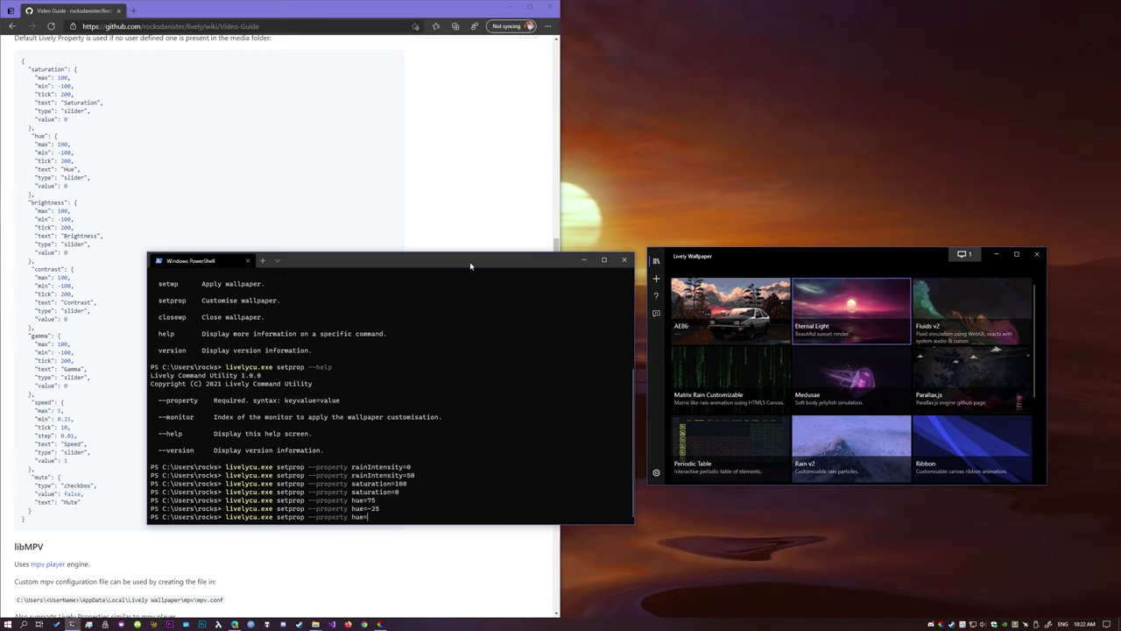
{"action": "type", "text": "0"}
{"action": "key", "text": "Return"}
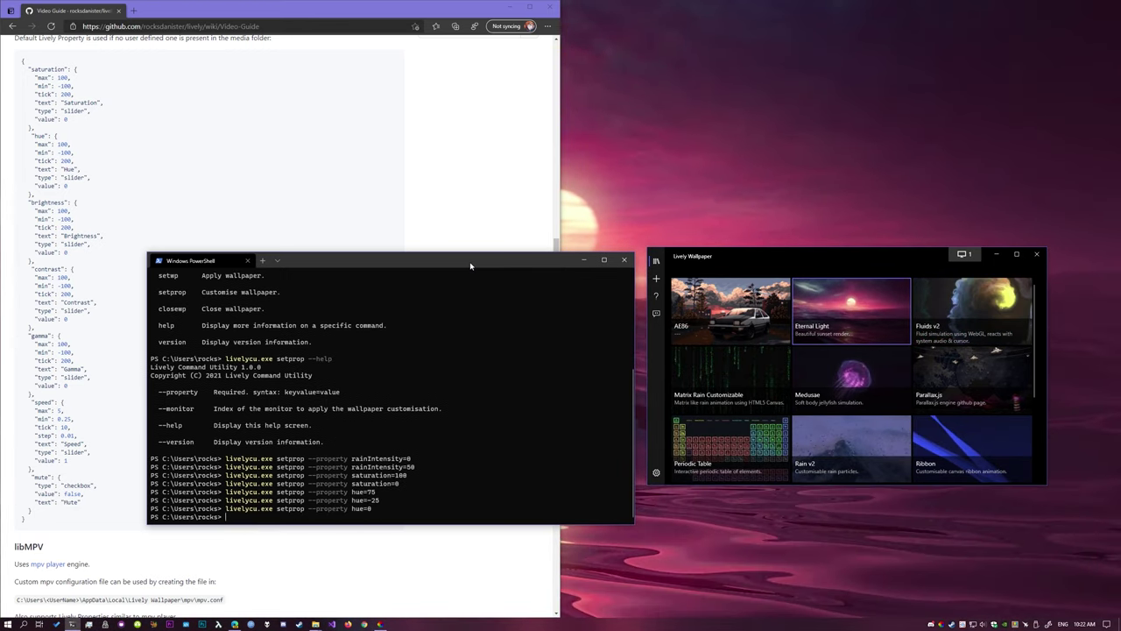
Step: Bring the Gifs folder window beside the terminal and create a text document named eternal_light_day in it
{"action": "left_click_drag", "start_coordinate": [471, 266], "coordinate": [501, 224]}
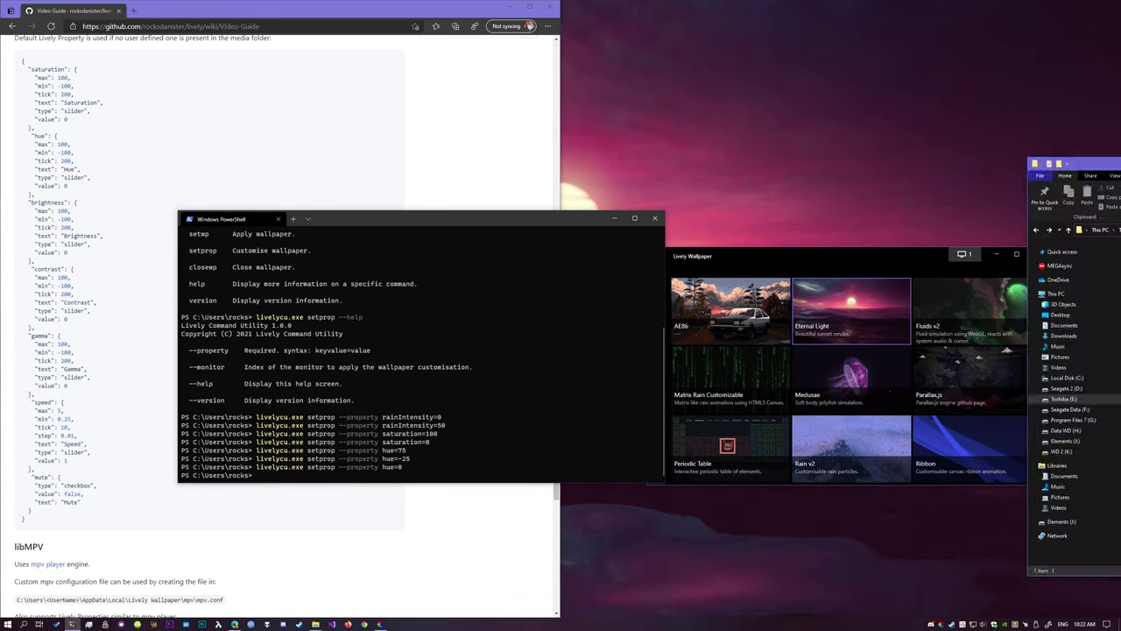
{"action": "left_click_drag", "start_coordinate": [1120, 154], "coordinate": [295, 175]}
{"action": "left_click", "coordinate": [672, 163]}
{"action": "left_click_drag", "start_coordinate": [673, 163], "coordinate": [859, 348]}
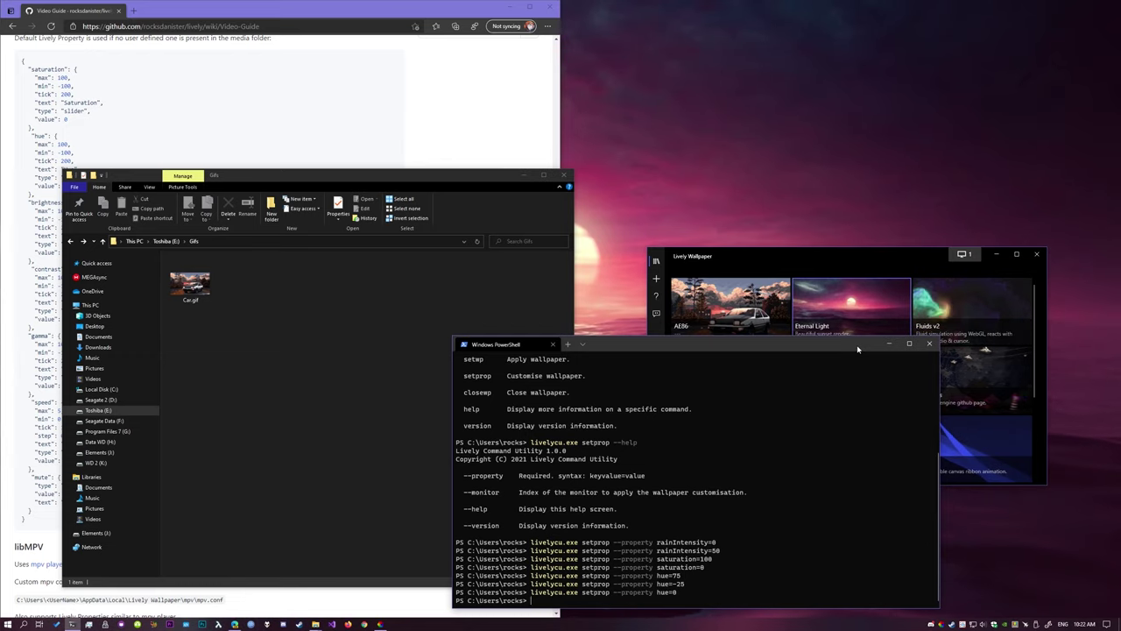
{"action": "left_click", "coordinate": [291, 321]}
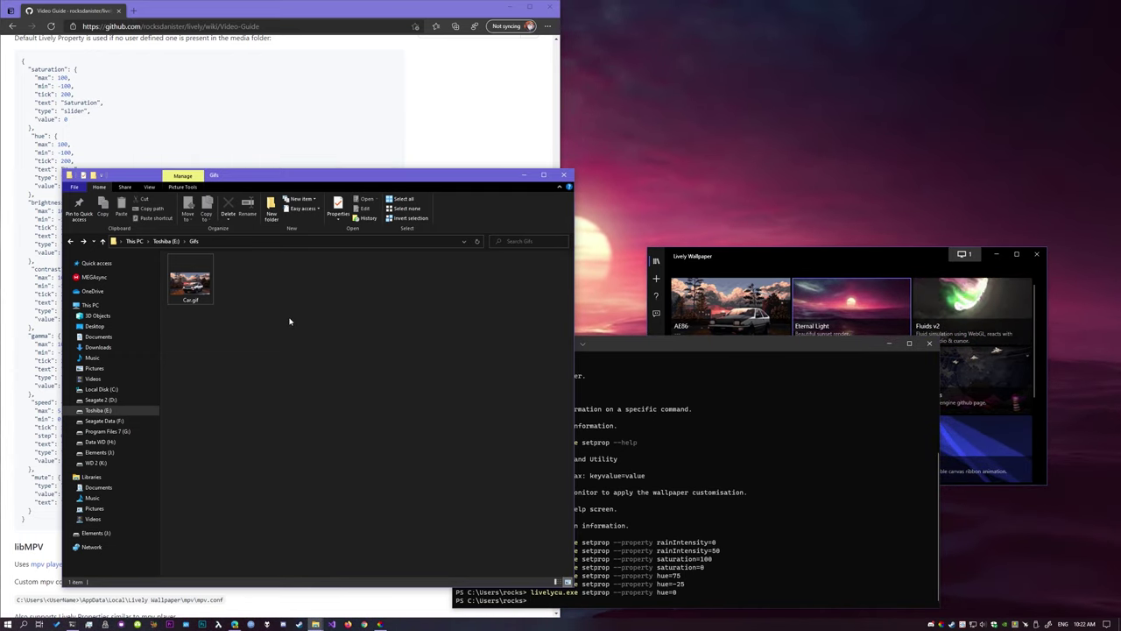
{"action": "right_click", "coordinate": [274, 313]}
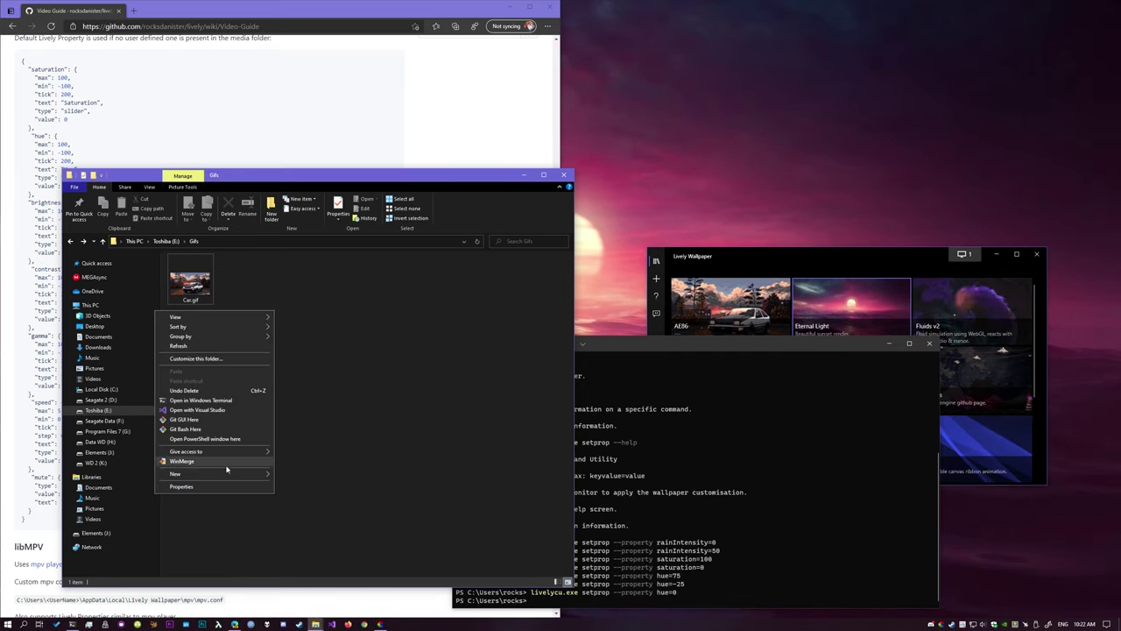
{"action": "mouse_move", "coordinate": [209, 474]}
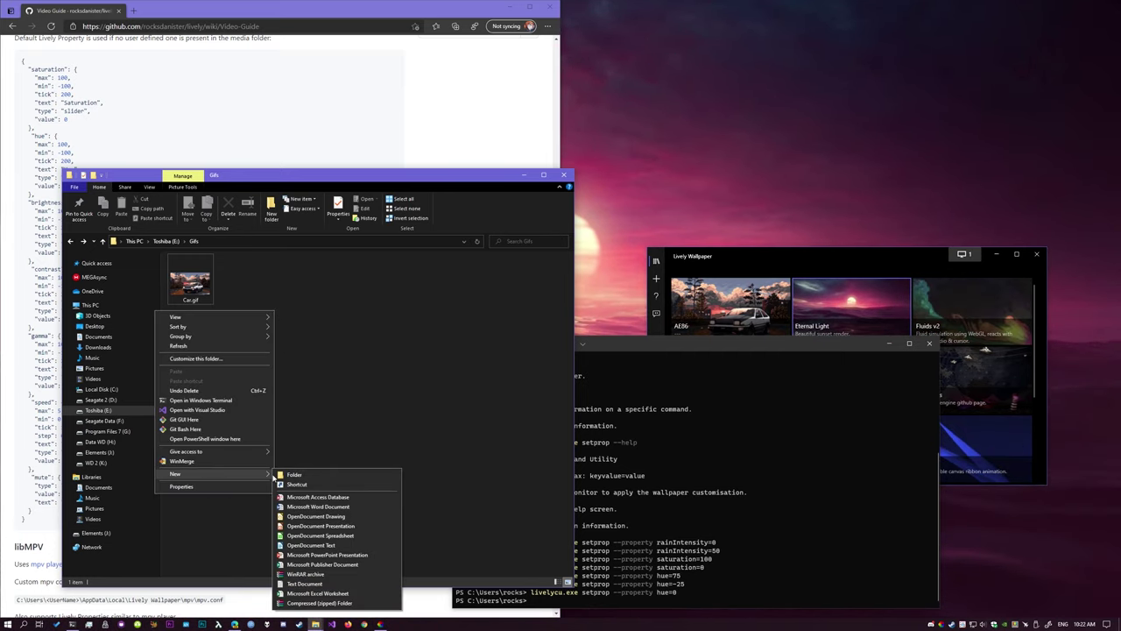
{"action": "left_click", "coordinate": [303, 583]}
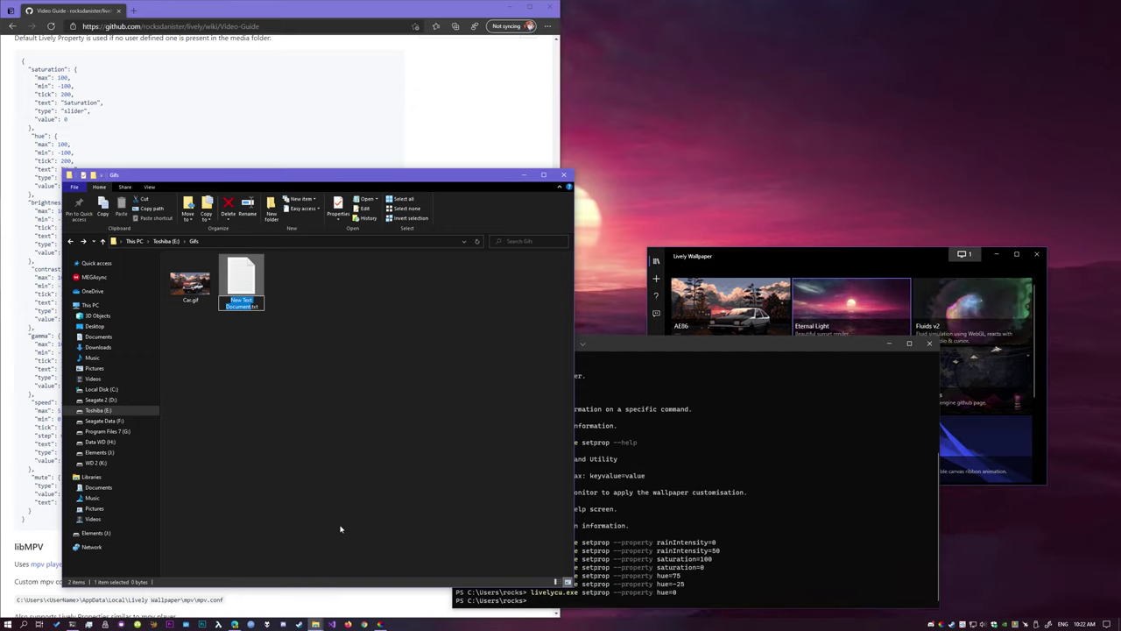
{"action": "type", "text": "eternal"}
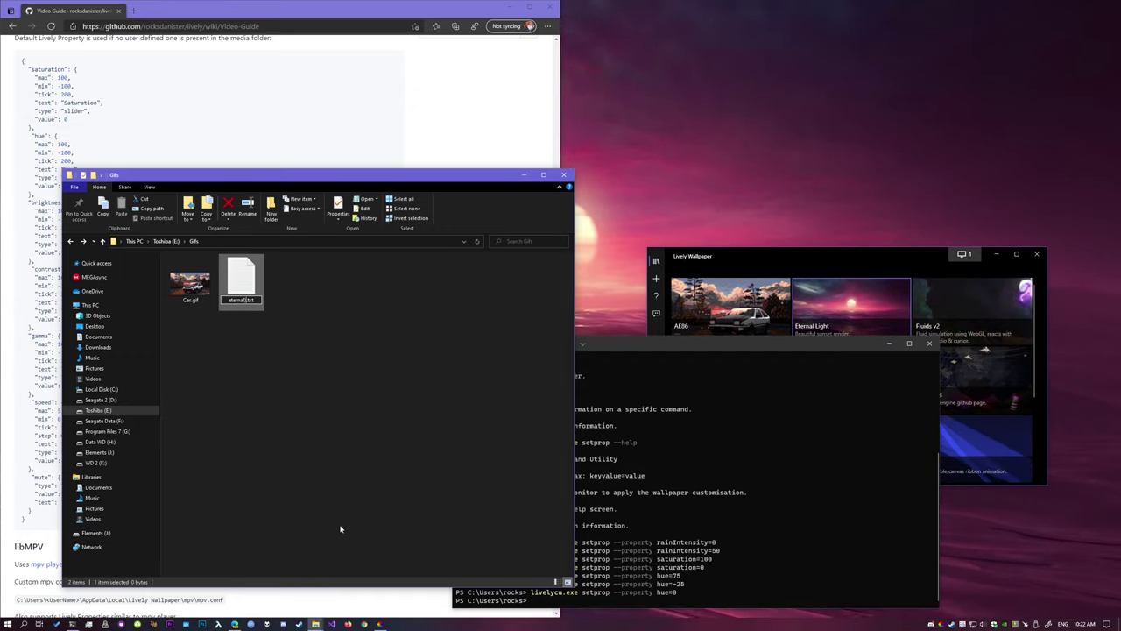
{"action": "type", "text": "_light_day"}
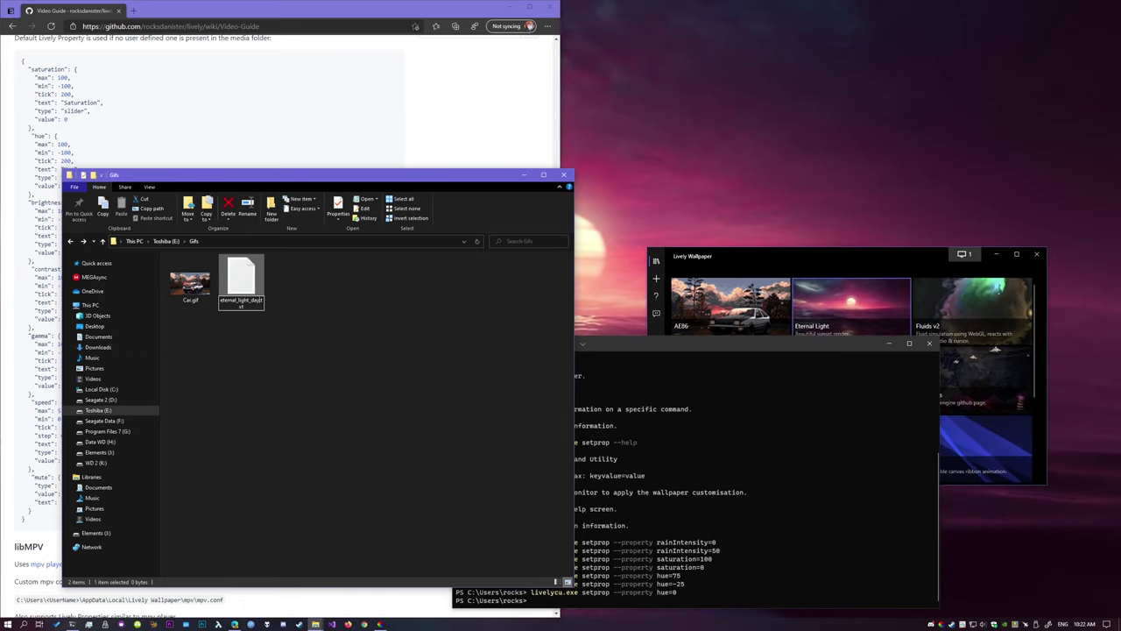
{"action": "key", "text": "Return"}
Step: Write the line "livelycu.exe setprop --property hue-25" in eternal_light_day.txt, save the file and close the editor
{"action": "right_click", "coordinate": [242, 287]}
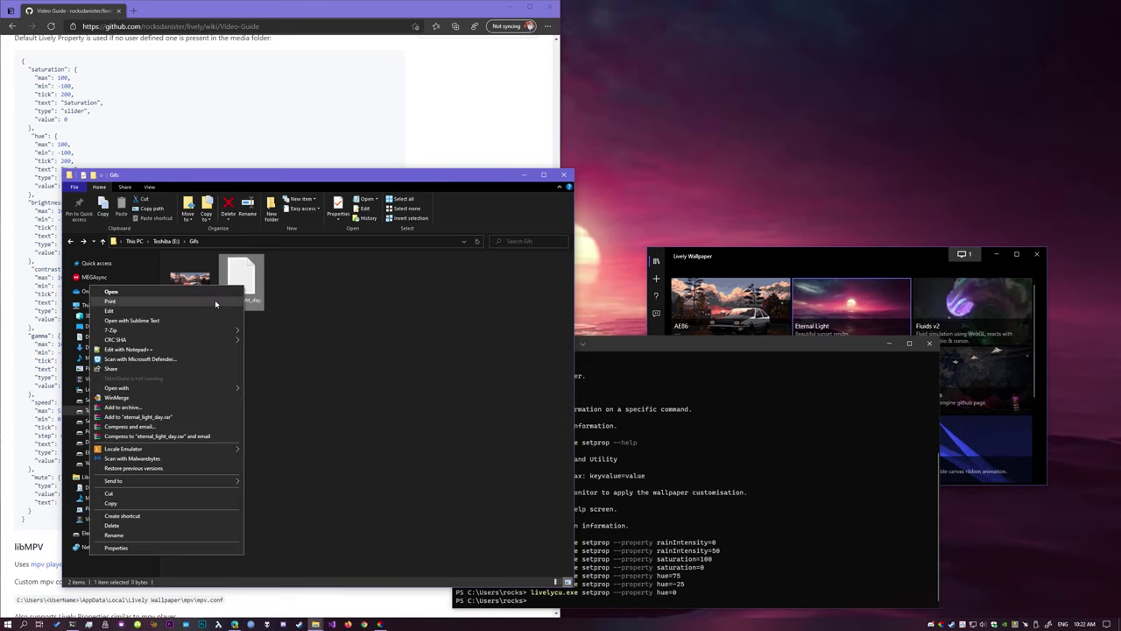
{"action": "left_click", "coordinate": [207, 311]}
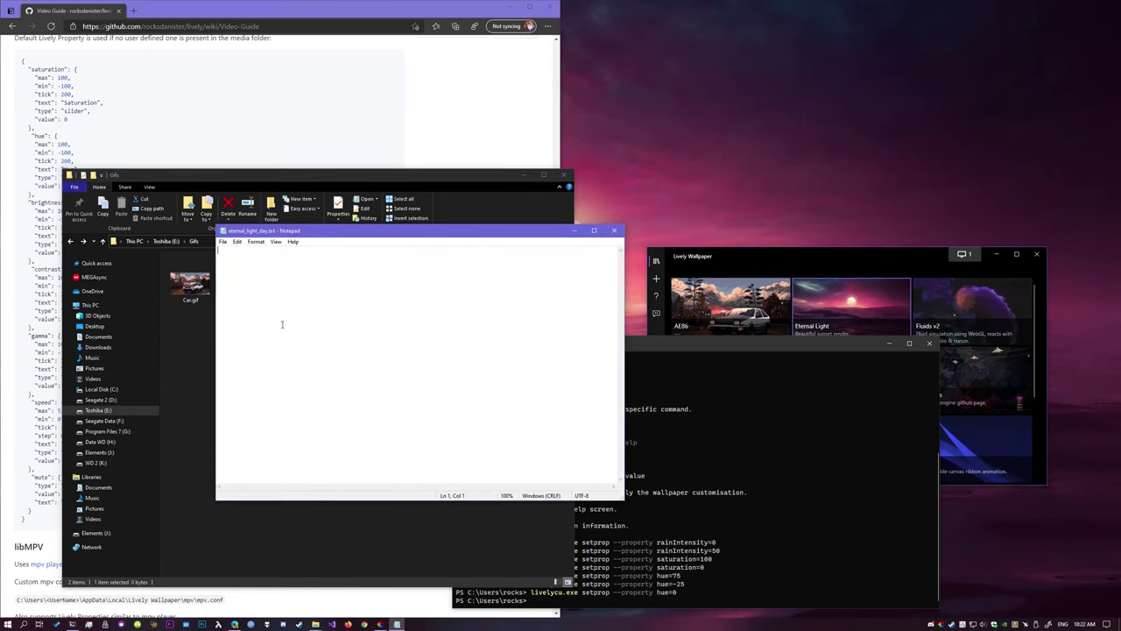
{"action": "left_click", "coordinate": [707, 349]}
{"action": "left_click_drag", "start_coordinate": [710, 351], "coordinate": [834, 304]}
{"action": "left_click", "coordinate": [397, 328]}
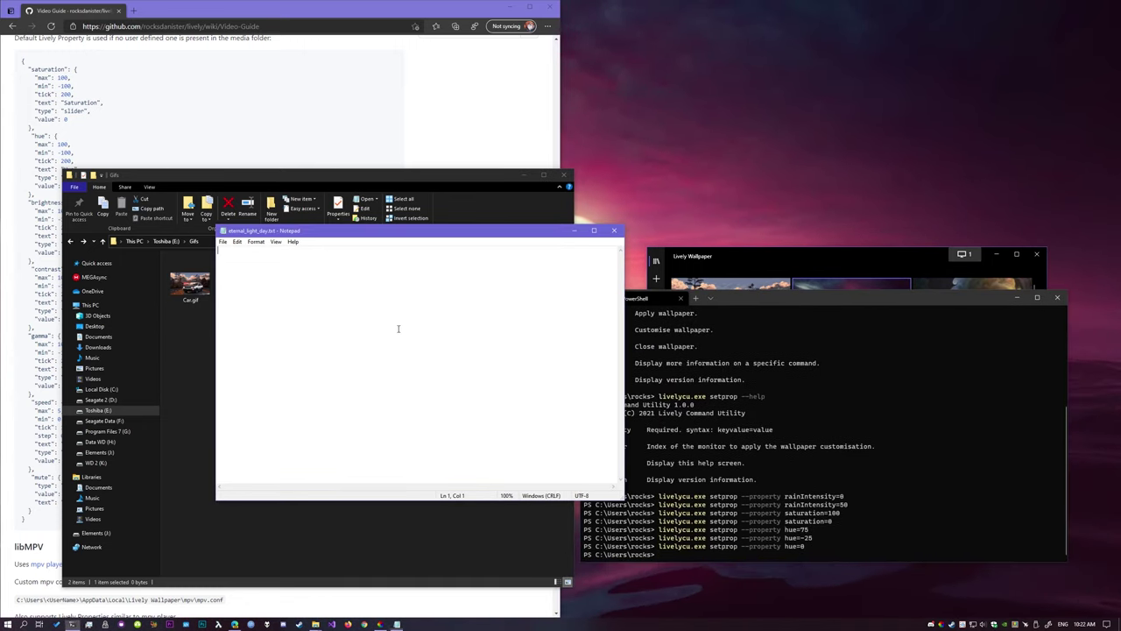
{"action": "left_click_drag", "start_coordinate": [438, 232], "coordinate": [338, 303]}
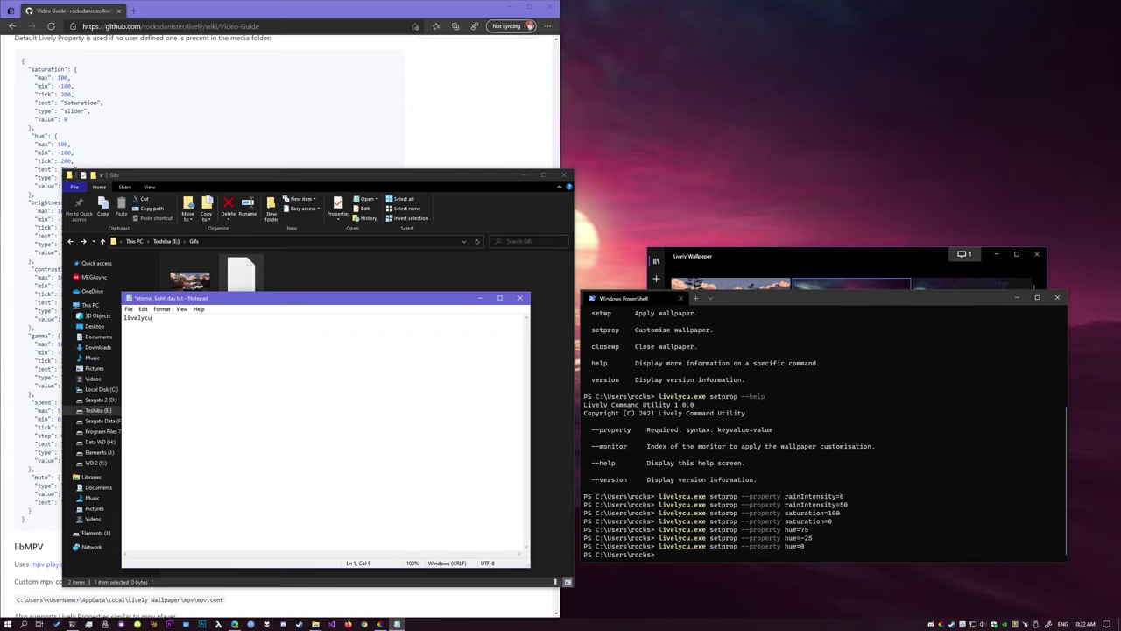
{"action": "type", "text": "livelycu.exe set"}
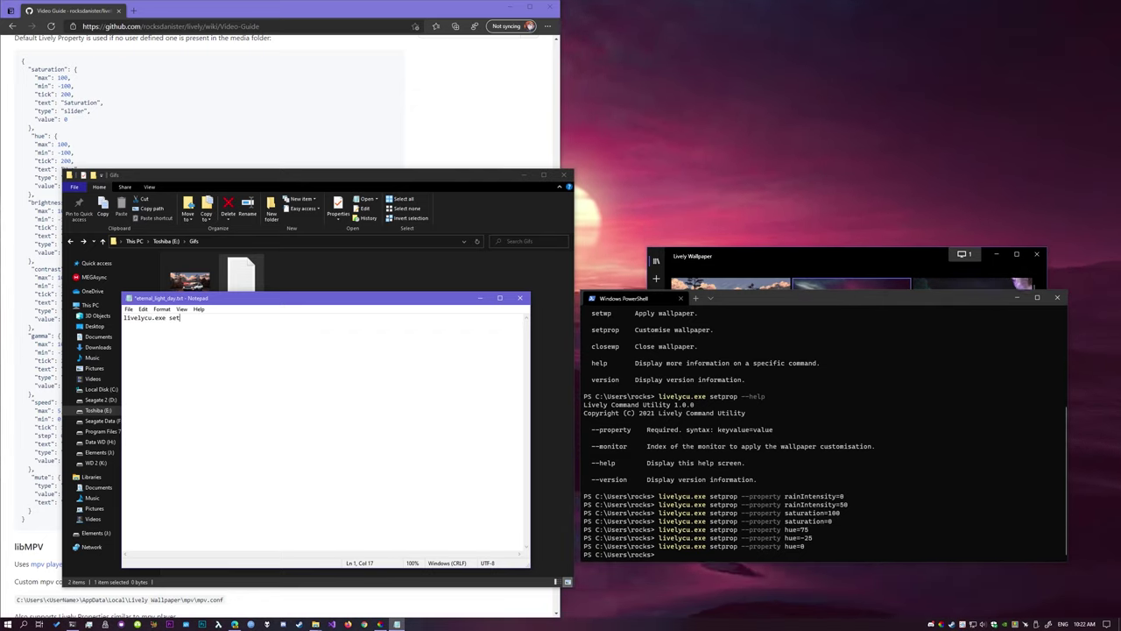
{"action": "type", "text": "prop --"}
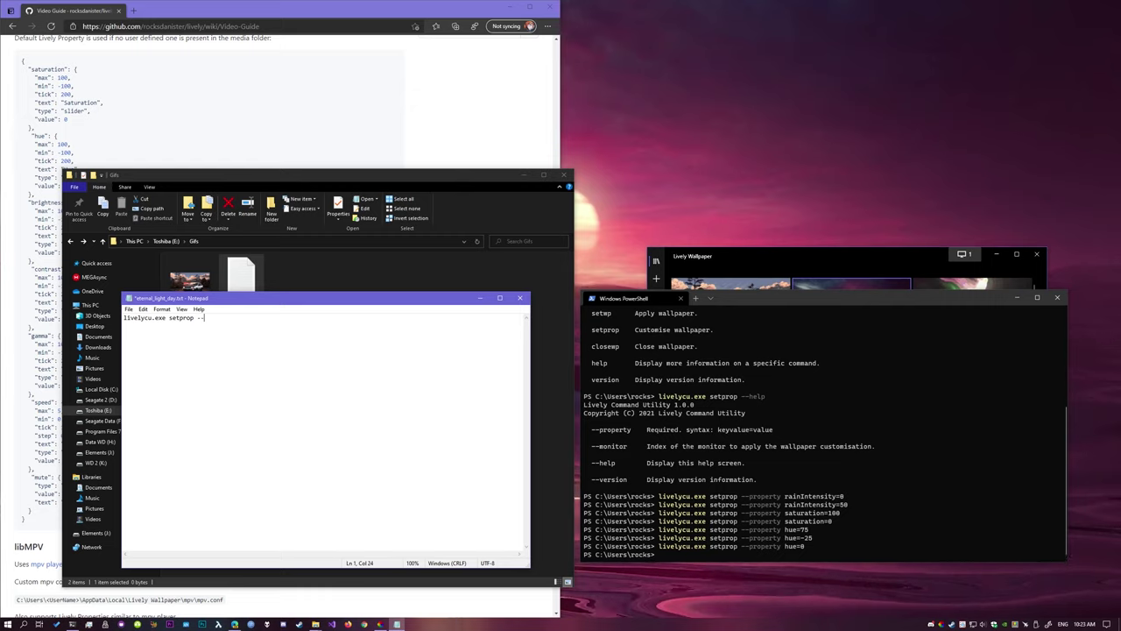
{"action": "type", "text": "property hue-25"}
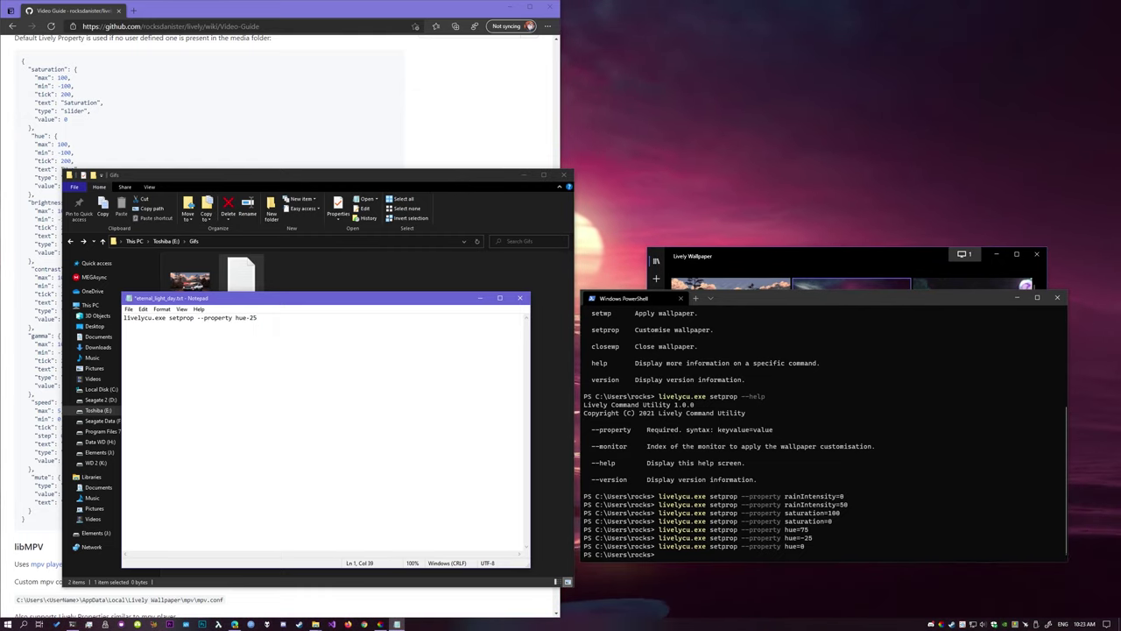
{"action": "key", "text": "ctrl+s"}
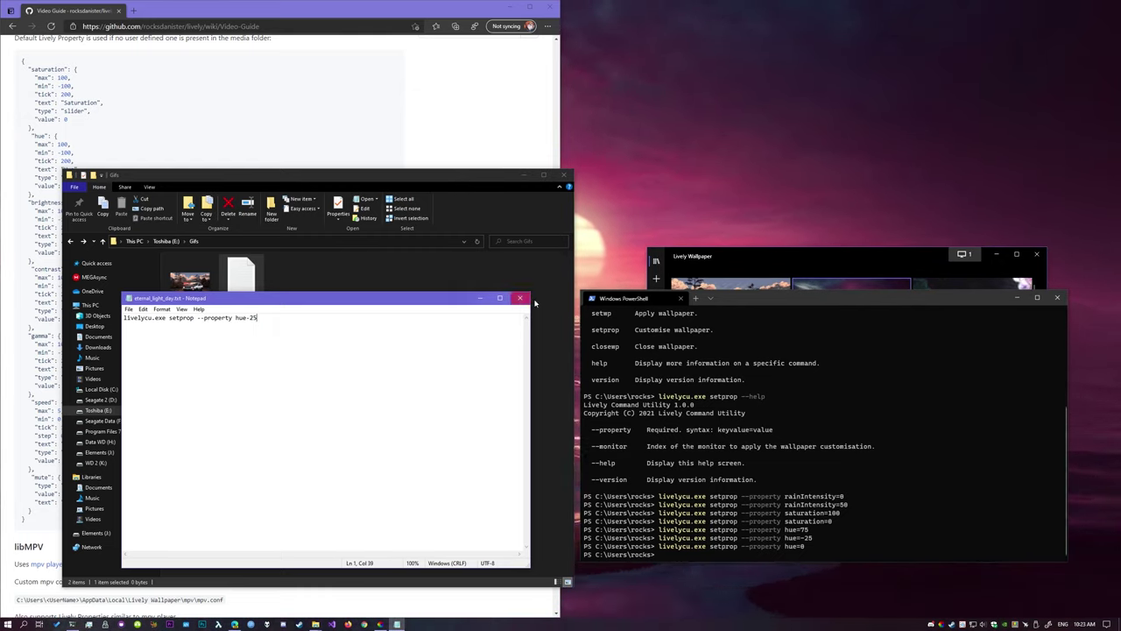
{"action": "left_click", "coordinate": [520, 299]}
Step: Rename the text file to eternal_light_day.bat, accepting the change of file extension
{"action": "right_click", "coordinate": [242, 288]}
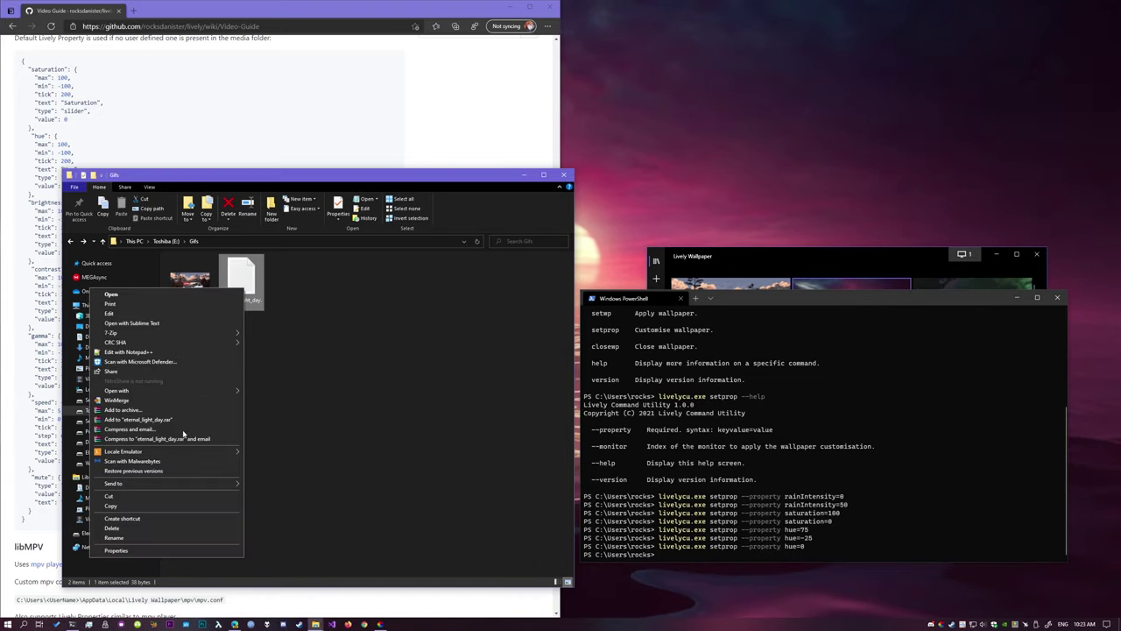
{"action": "left_click", "coordinate": [149, 538]}
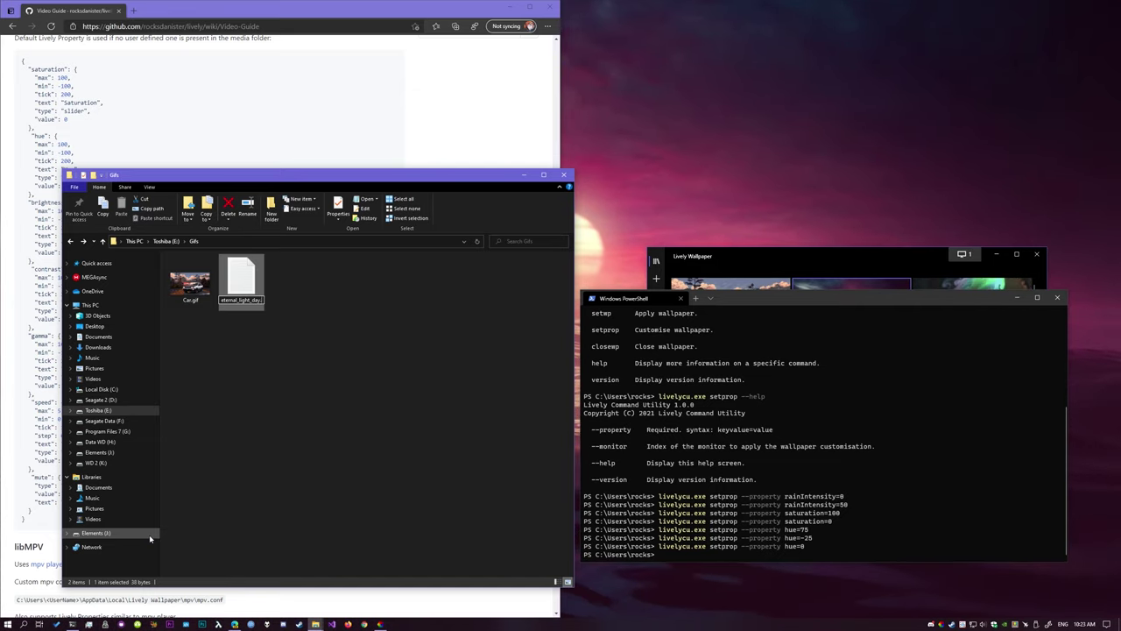
{"action": "type", "text": "bat"}
{"action": "key", "text": "Return"}
{"action": "key", "text": "Return"}
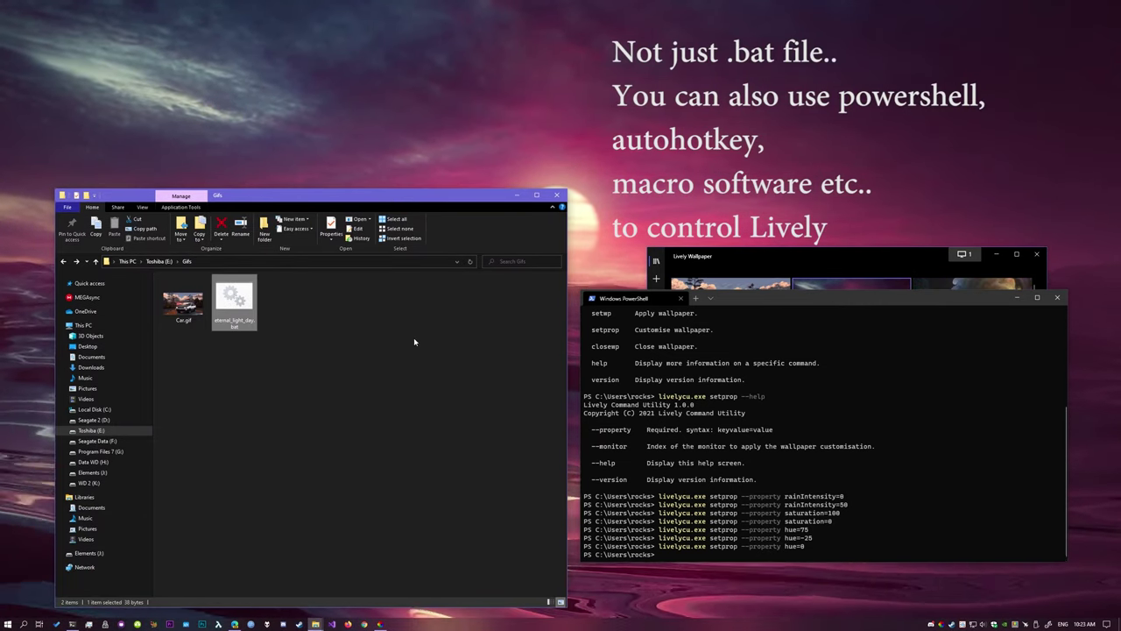
Step: Correct the property in eternal_light_day.bat to hue="-25", save the file and run it
{"action": "right_click", "coordinate": [232, 298]}
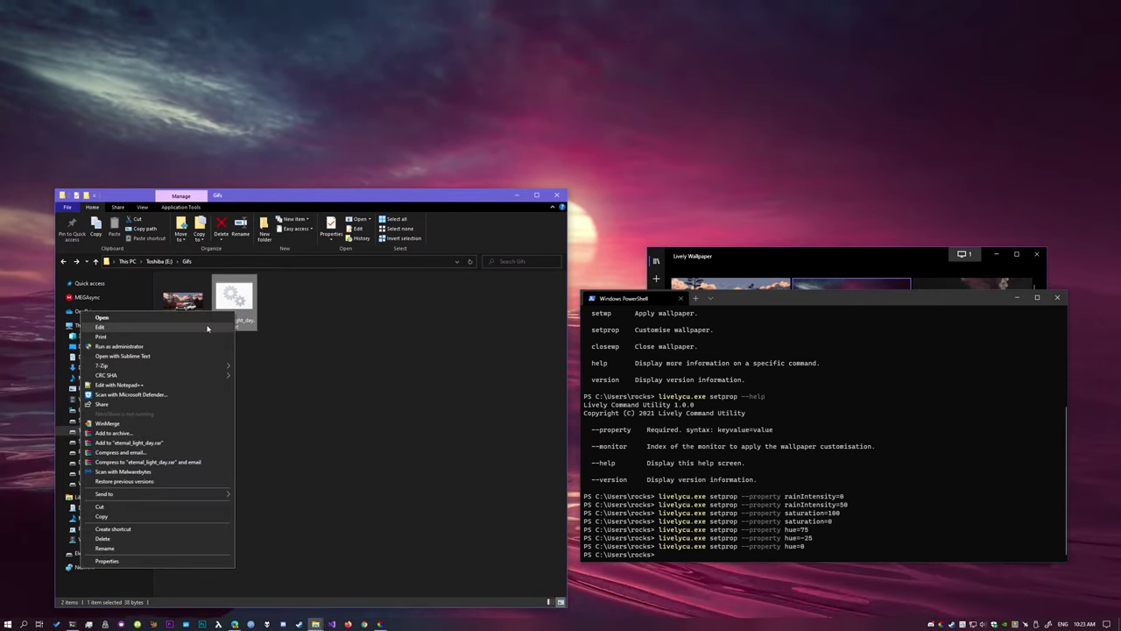
{"action": "left_click", "coordinate": [211, 328]}
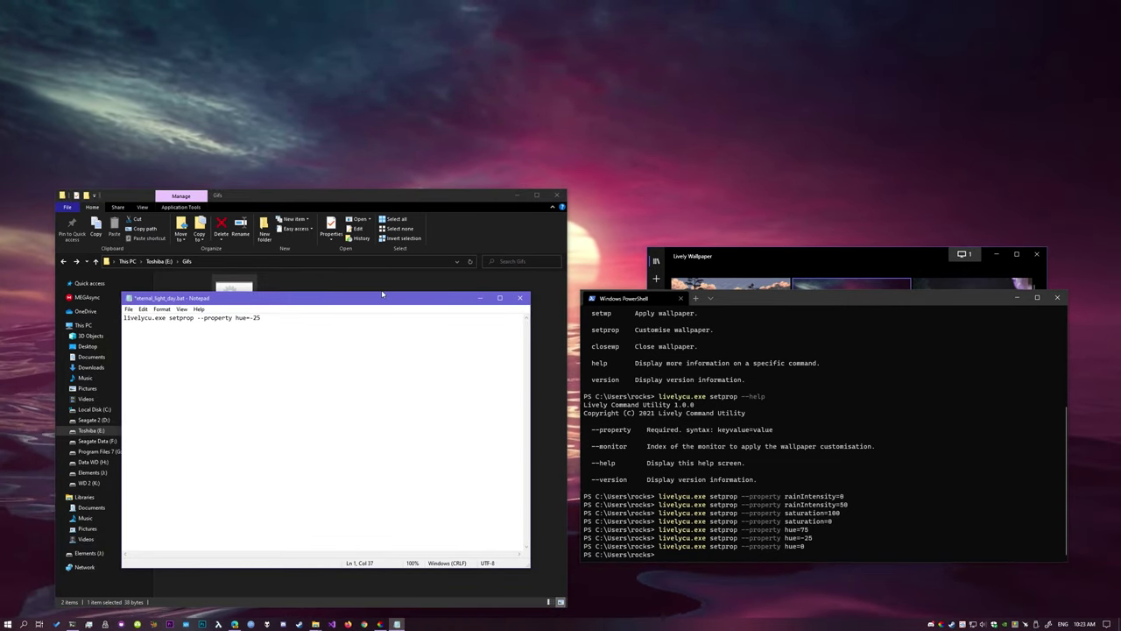
{"action": "key", "text": "End"}
{"action": "type", "text": "\""}
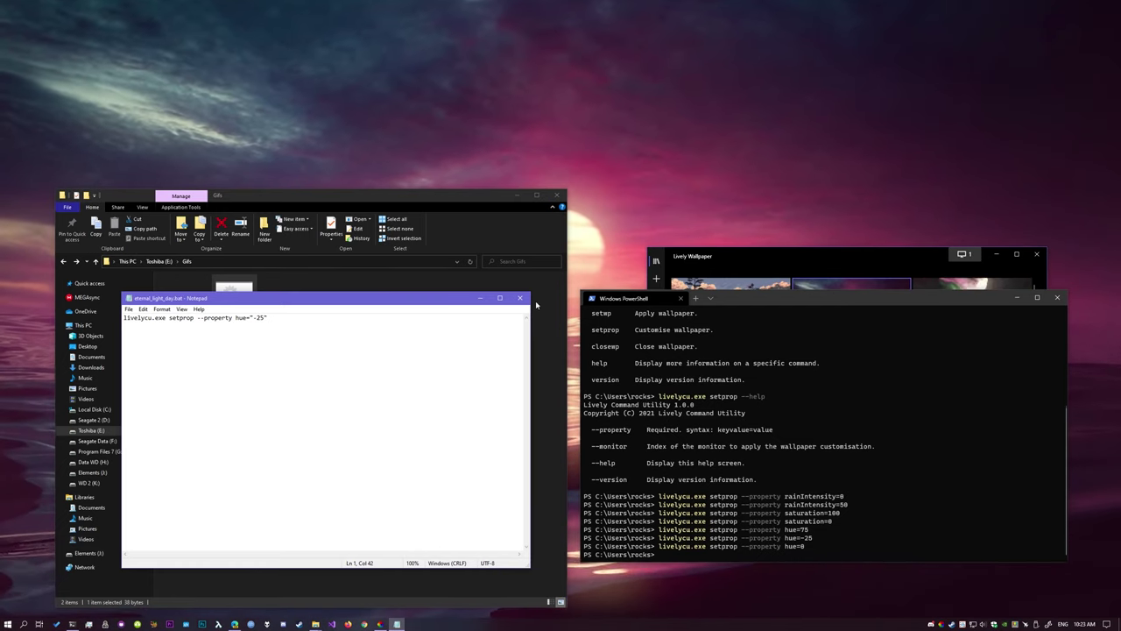
{"action": "left_click", "coordinate": [520, 298]}
{"action": "double_click", "coordinate": [235, 295]}
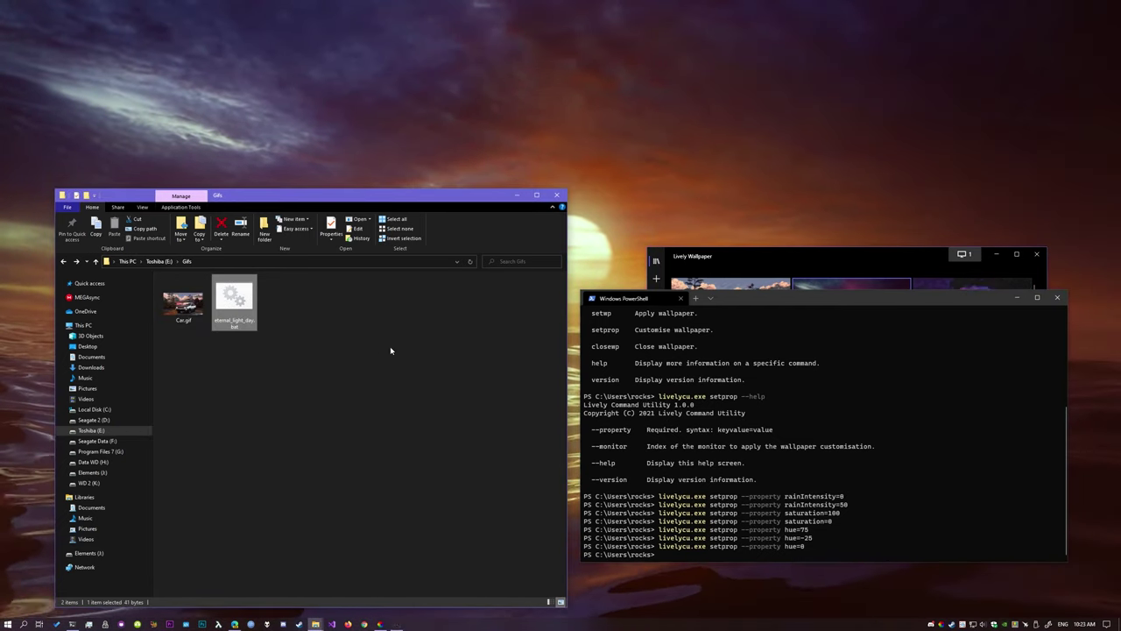
Step: Run eternal_light_day.bat again and create a shortcut to it in the Gifs folder
{"action": "left_click", "coordinate": [308, 314]}
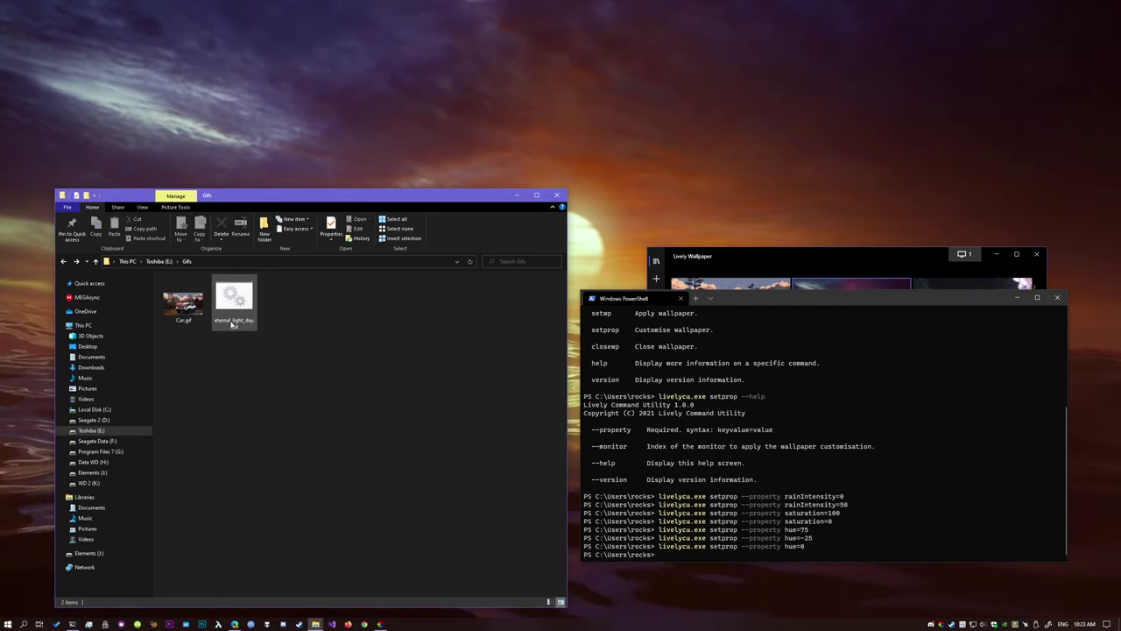
{"action": "double_click", "coordinate": [239, 315]}
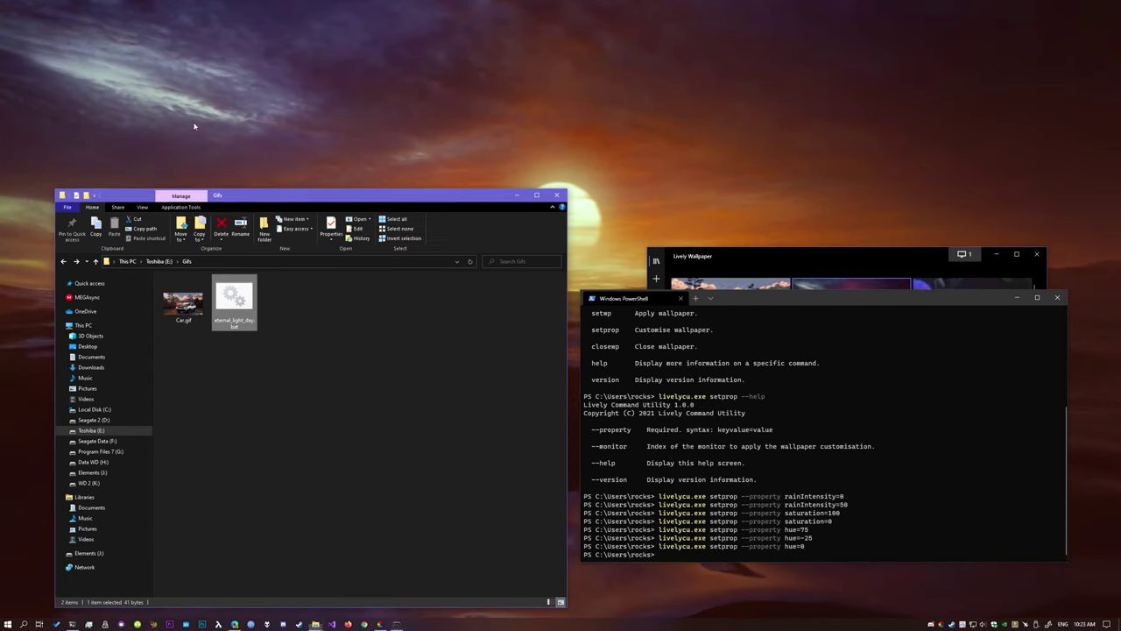
{"action": "right_click", "coordinate": [243, 312]}
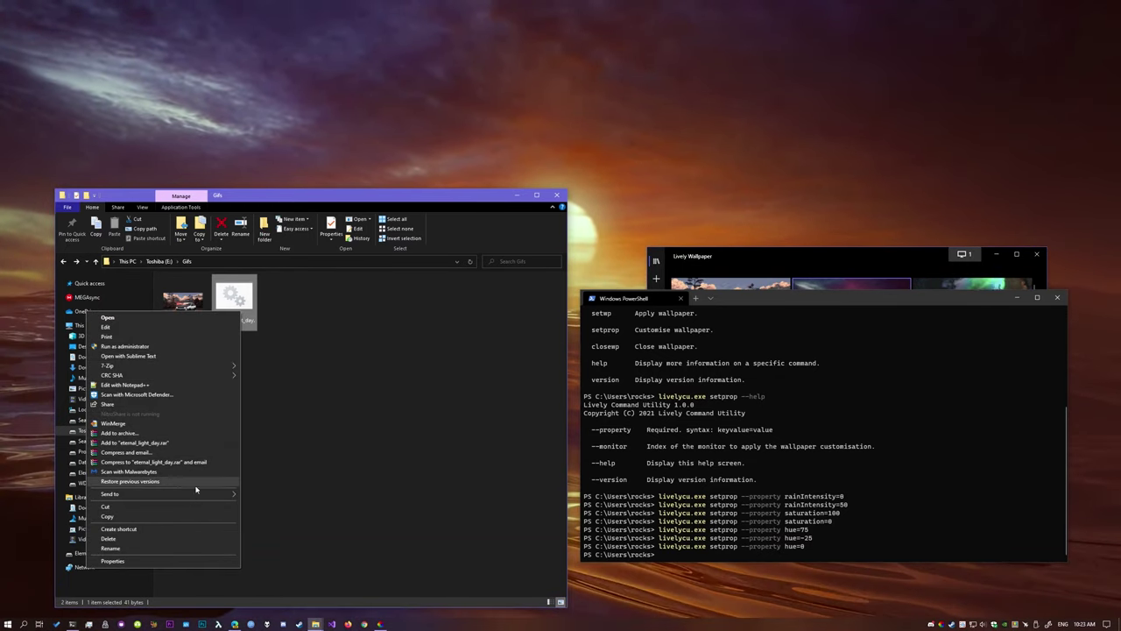
{"action": "left_click", "coordinate": [187, 528]}
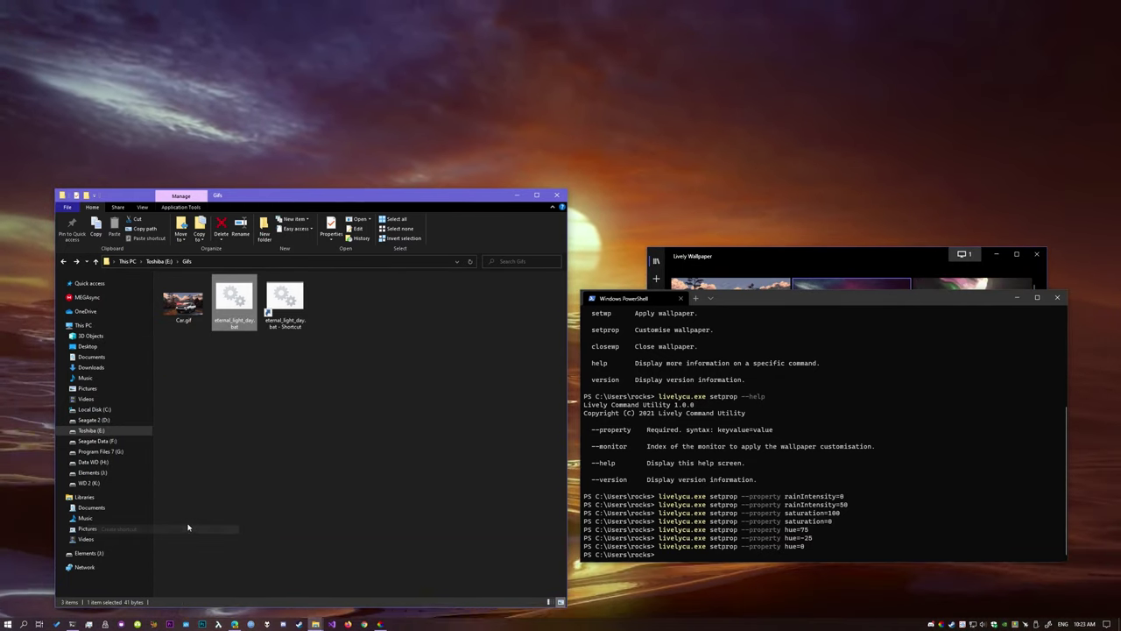
Step: Set the eternal_light_day.bat shortcut to run in a minimized window and save its properties
{"action": "right_click", "coordinate": [282, 325]}
{"action": "left_click", "coordinate": [232, 571]}
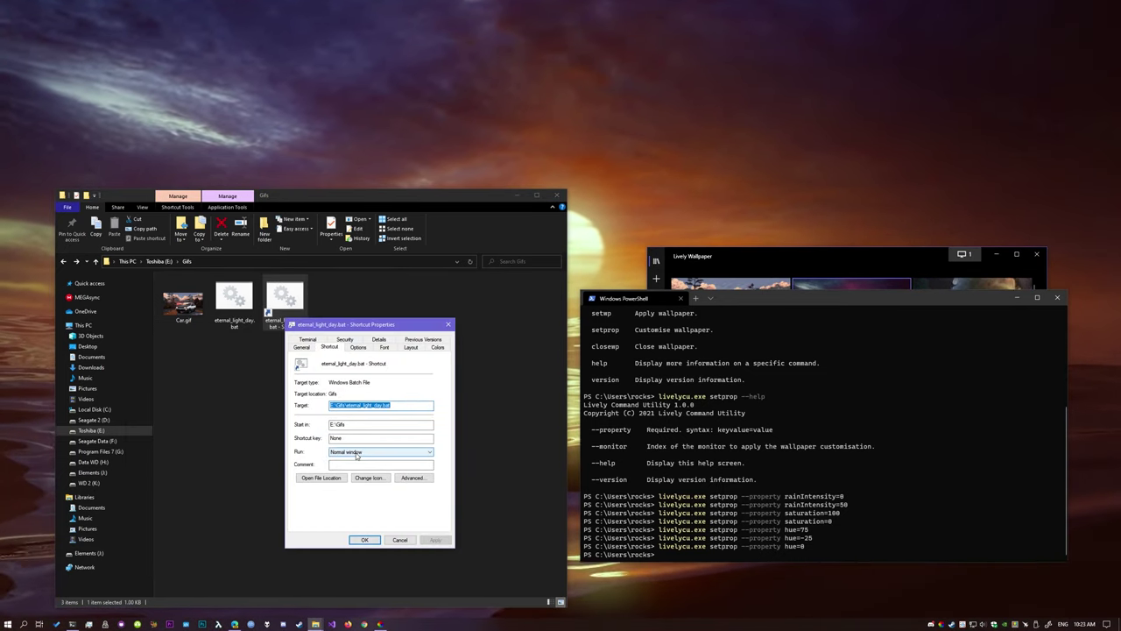
{"action": "left_click", "coordinate": [356, 452]}
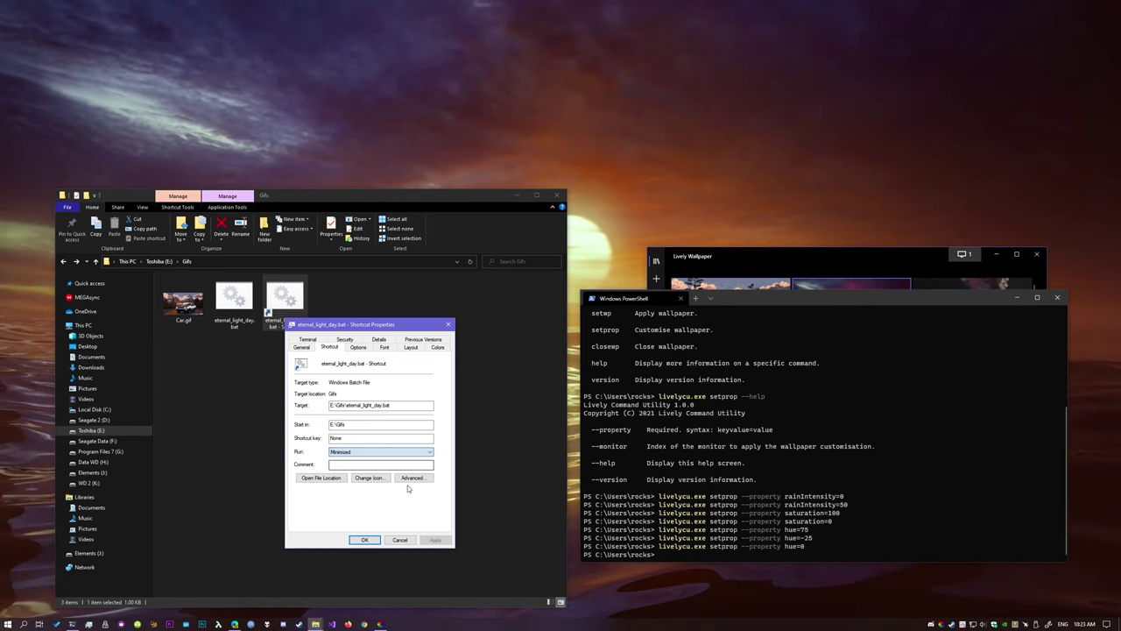
{"action": "left_click", "coordinate": [363, 539]}
{"action": "left_click", "coordinate": [349, 355]}
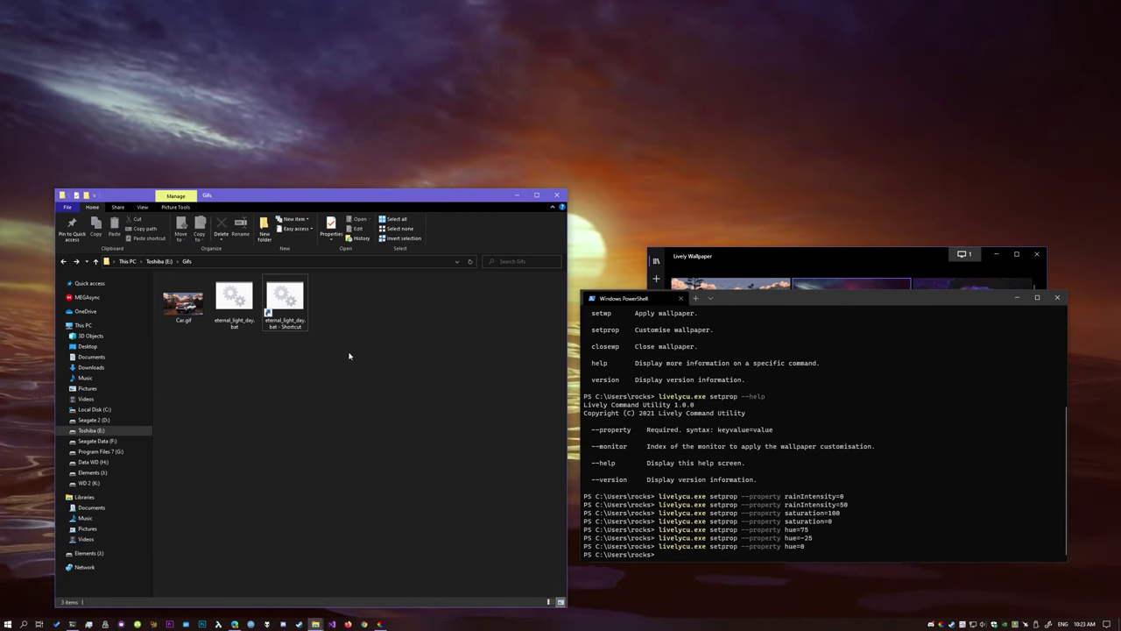
Step: Restore the Eternal Light wallpaper's default properties and test the eternal_light_day.bat shortcut, closing the customisation window
{"action": "left_click", "coordinate": [818, 283]}
{"action": "right_click", "coordinate": [836, 294]}
{"action": "left_click", "coordinate": [855, 348]}
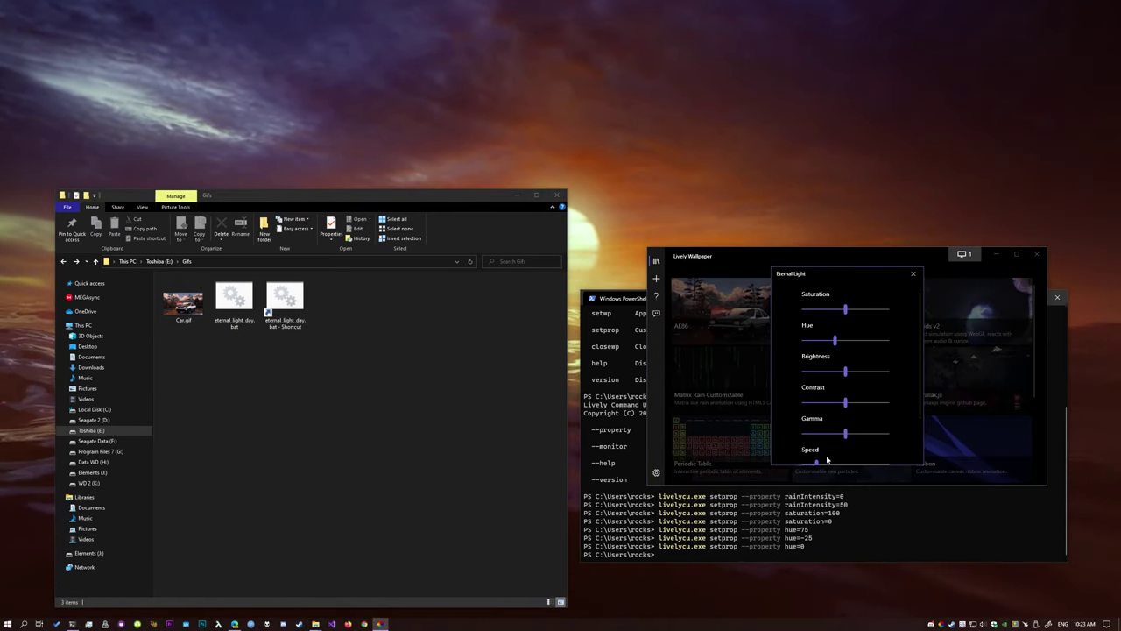
{"action": "scroll", "coordinate": [827, 460], "scroll_direction": "down", "scroll_amount": 2}
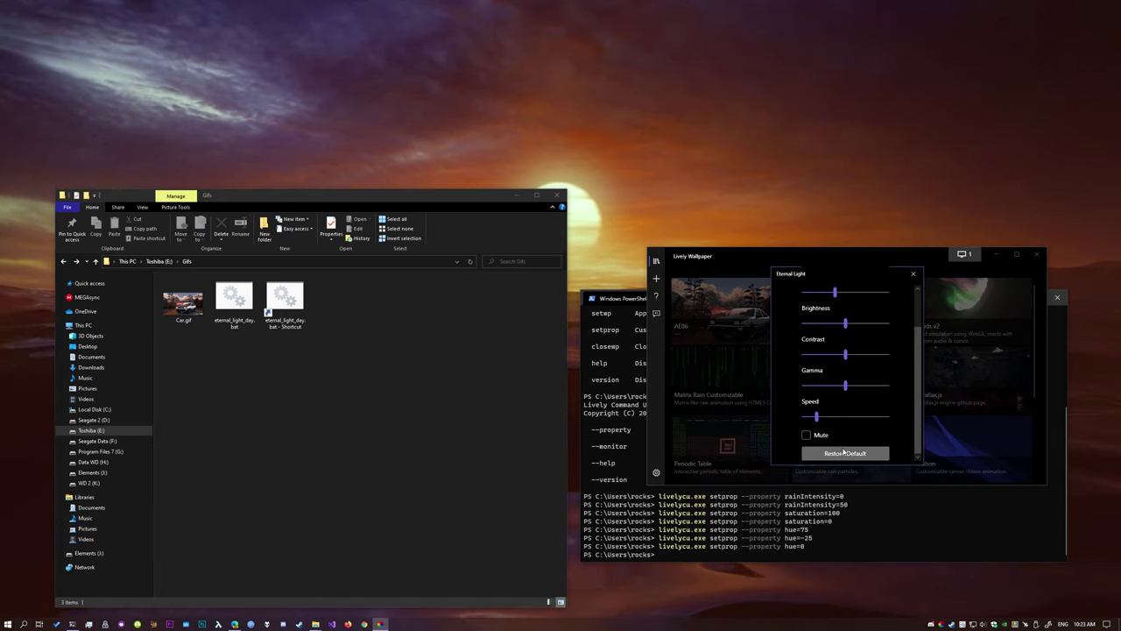
{"action": "double_click", "coordinate": [278, 304]}
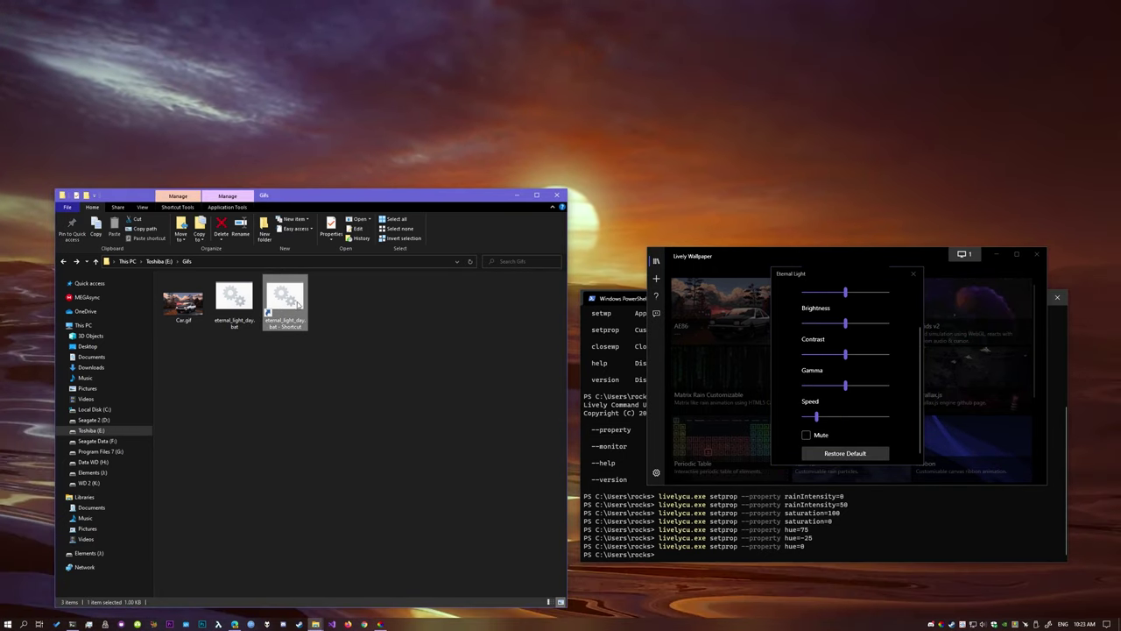
{"action": "left_click", "coordinate": [911, 274]}
Step: Duplicate eternal_light_day.bat in the Gifs folder and rename the copy eternal_light_night.bat
{"action": "left_click", "coordinate": [234, 299]}
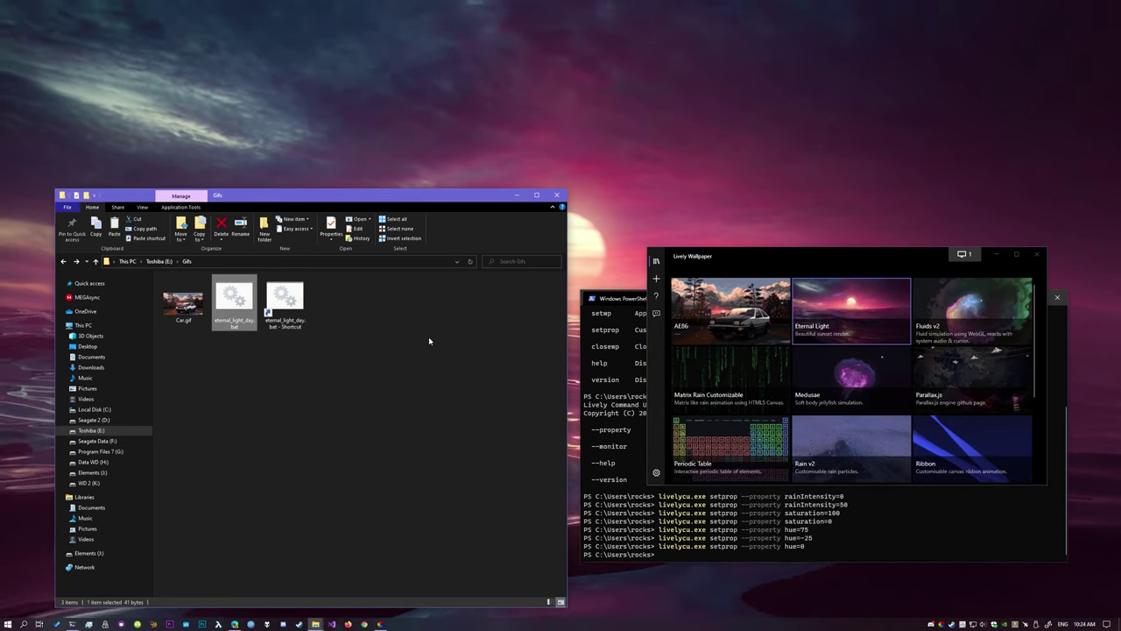
{"action": "key", "text": "ctrl+c"}
{"action": "key", "text": "ctrl+v"}
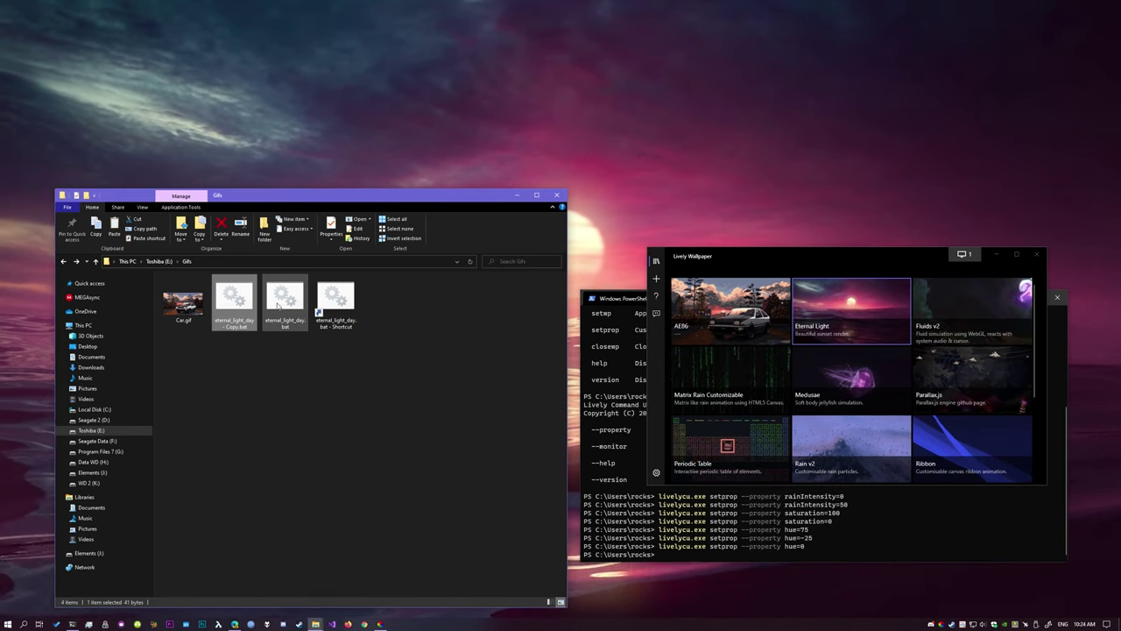
{"action": "right_click", "coordinate": [241, 305]}
{"action": "left_click", "coordinate": [231, 545]}
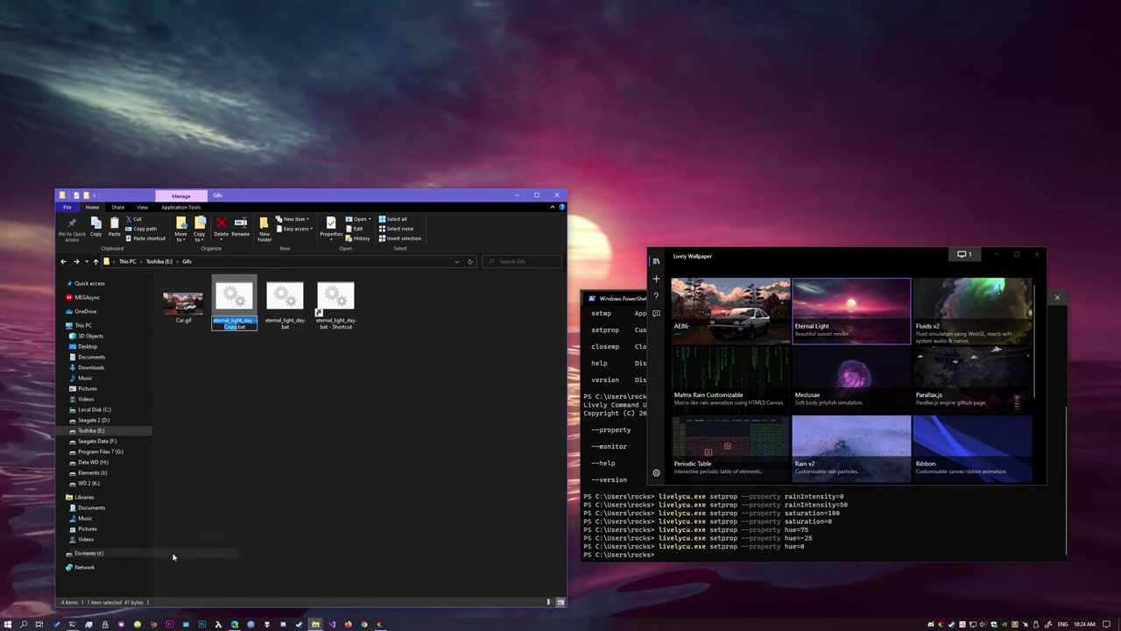
{"action": "key", "text": "Return"}
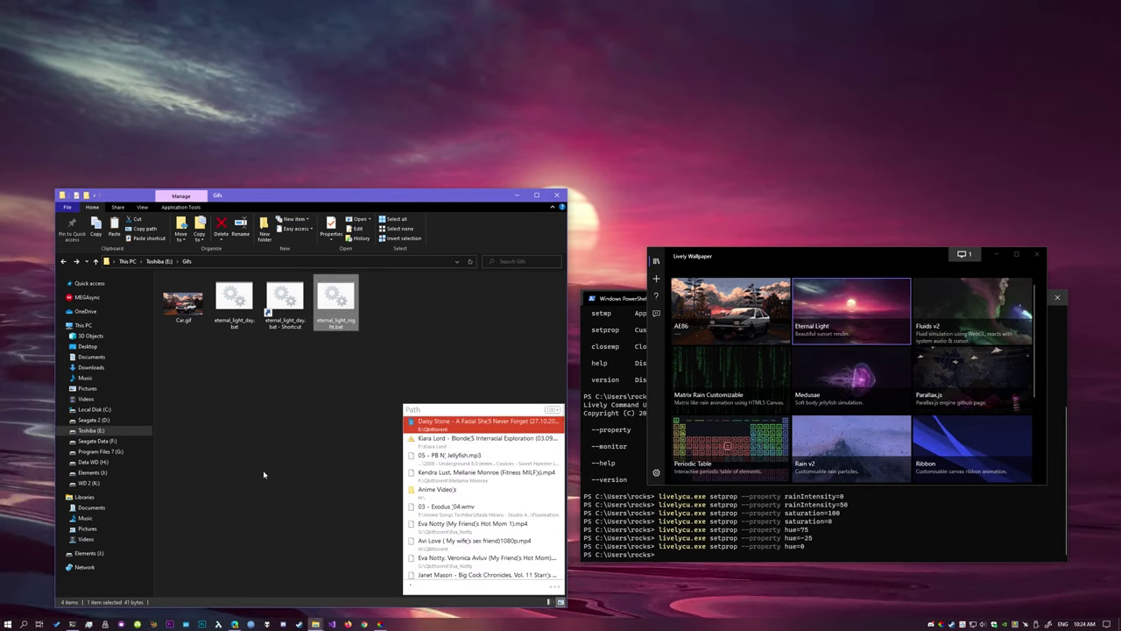
Step: Change the property in eternal_light_night.bat to hue="75", save the file and run it
{"action": "right_click", "coordinate": [319, 322]}
{"action": "left_click", "coordinate": [319, 322]}
{"action": "right_click", "coordinate": [319, 323]}
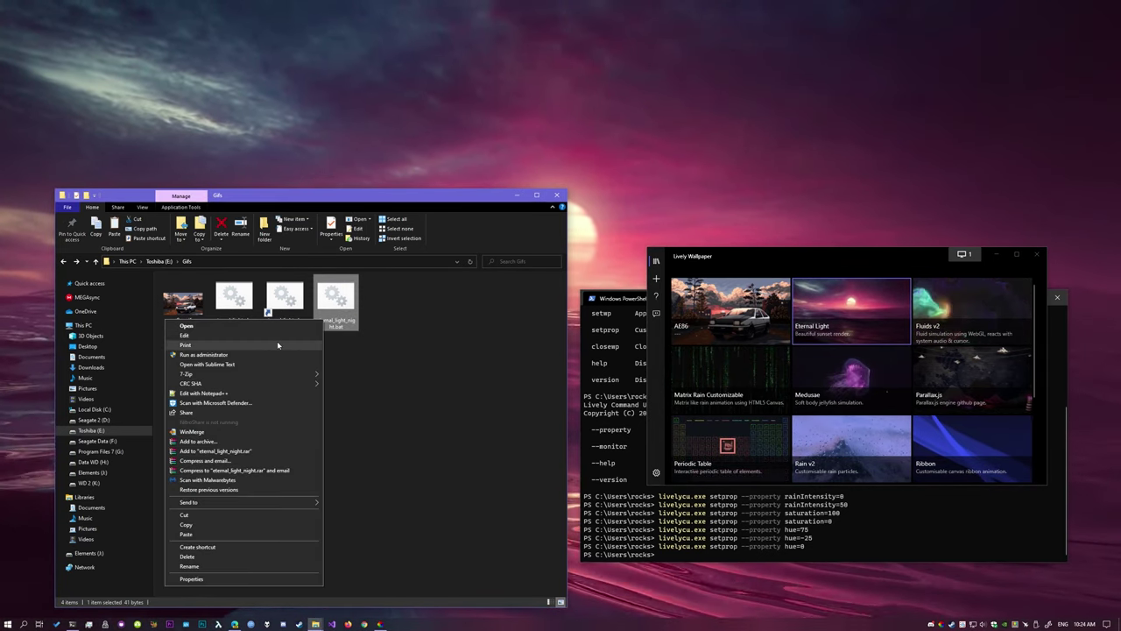
{"action": "left_click", "coordinate": [180, 337]}
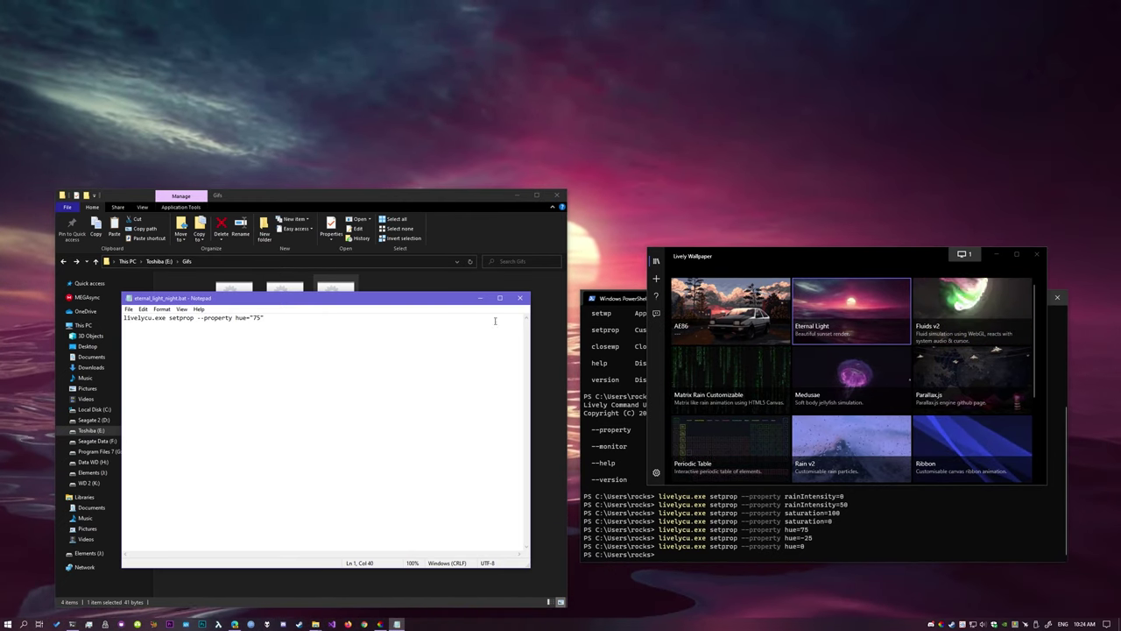
{"action": "left_click", "coordinate": [519, 298]}
{"action": "double_click", "coordinate": [336, 302]}
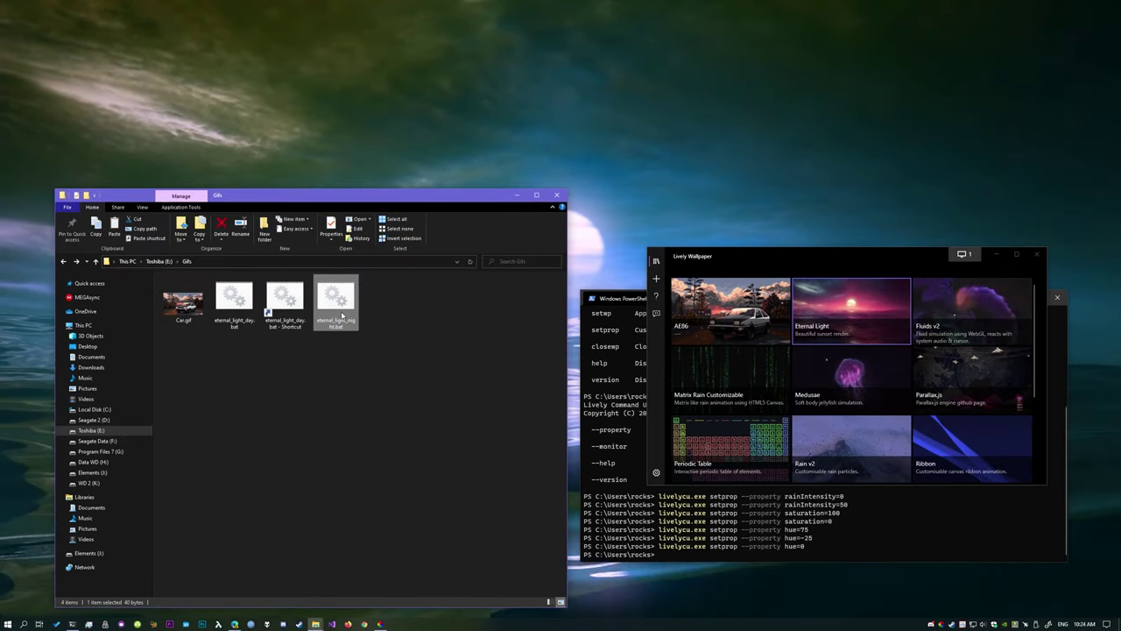
Step: Create a shortcut to eternal_light_night.bat and set it to run in a minimized window
{"action": "right_click", "coordinate": [319, 320]}
{"action": "key", "text": "Escape"}
{"action": "right_click", "coordinate": [336, 321]}
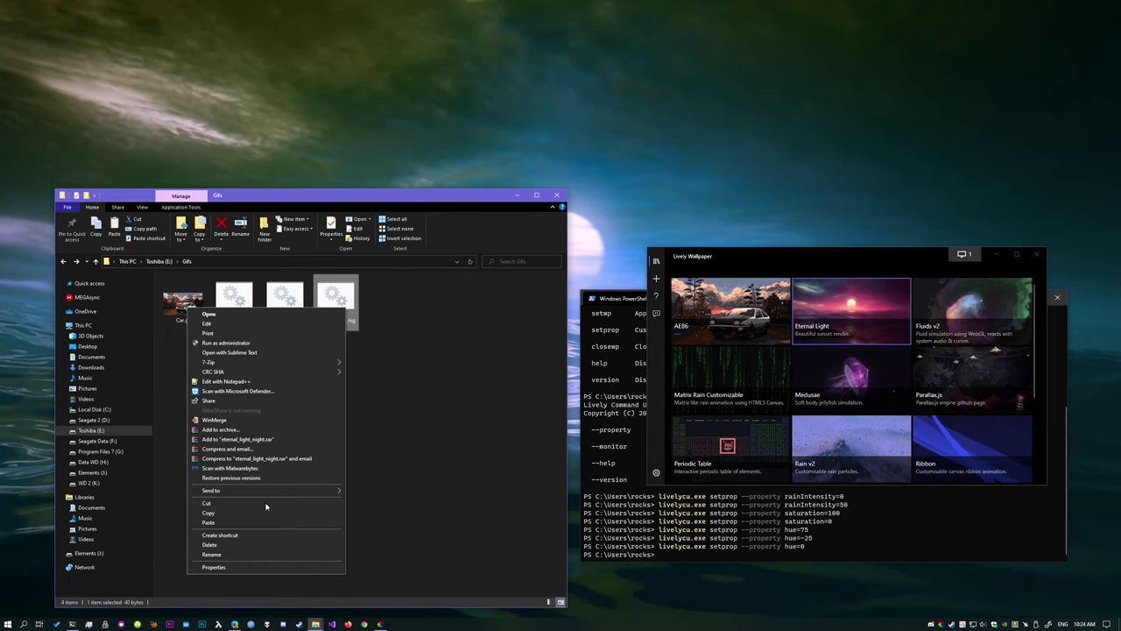
{"action": "left_click", "coordinate": [255, 536]}
{"action": "right_click", "coordinate": [390, 308]}
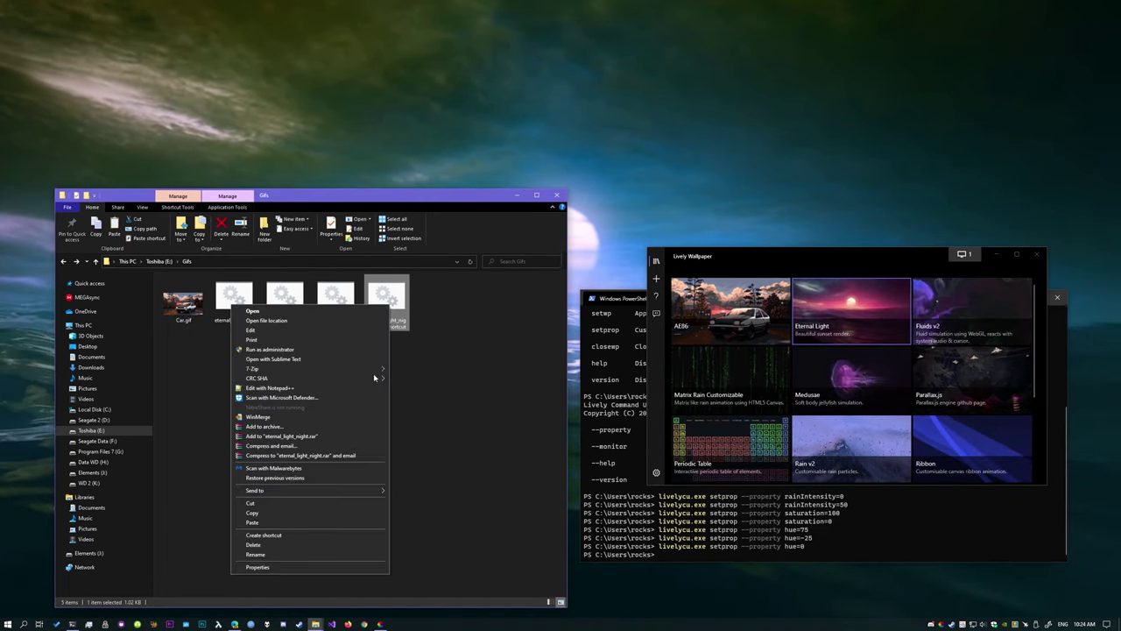
{"action": "left_click", "coordinate": [327, 568]}
{"action": "left_click", "coordinate": [459, 438]}
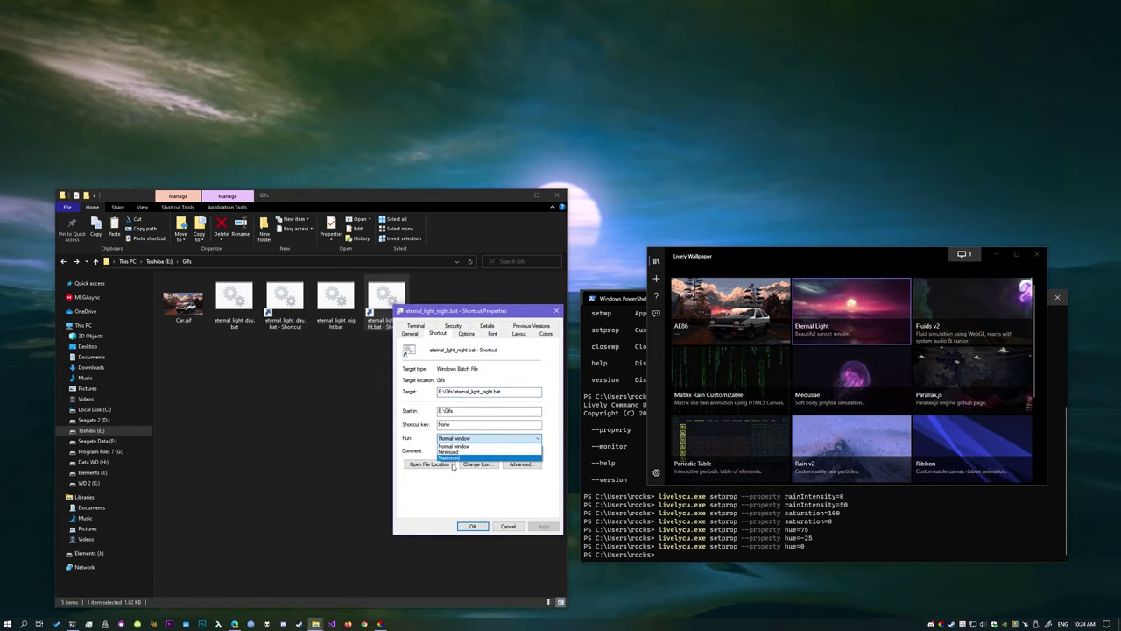
{"action": "left_click", "coordinate": [454, 458]}
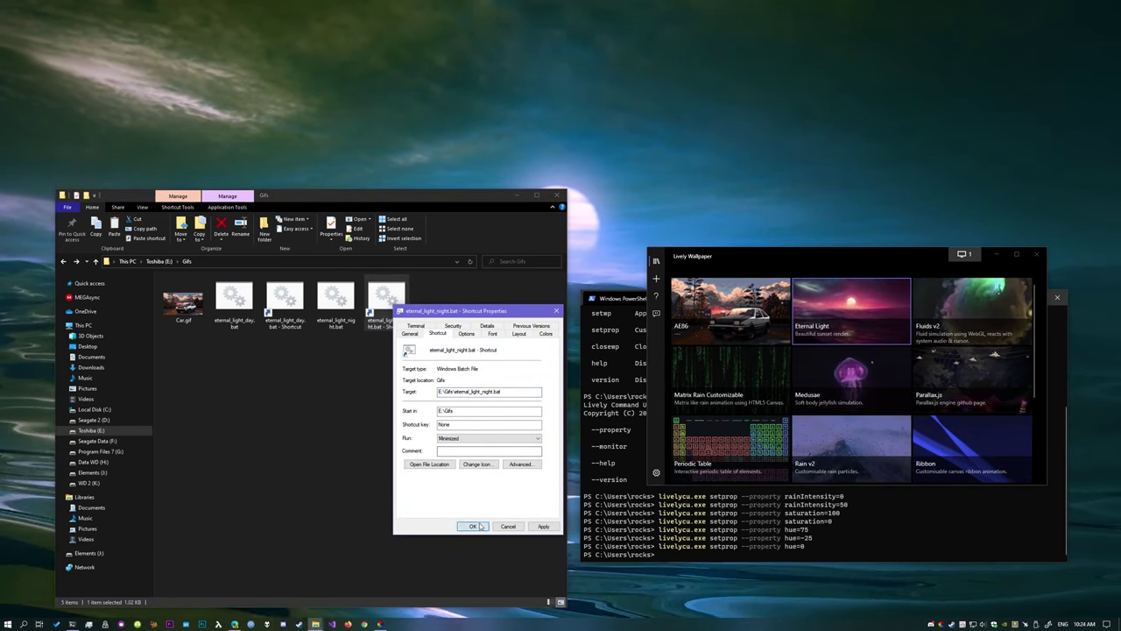
{"action": "left_click", "coordinate": [473, 526]}
Step: Run the day and night shortcuts alternately, ending on the night version, to test the hue switching
{"action": "double_click", "coordinate": [280, 313]}
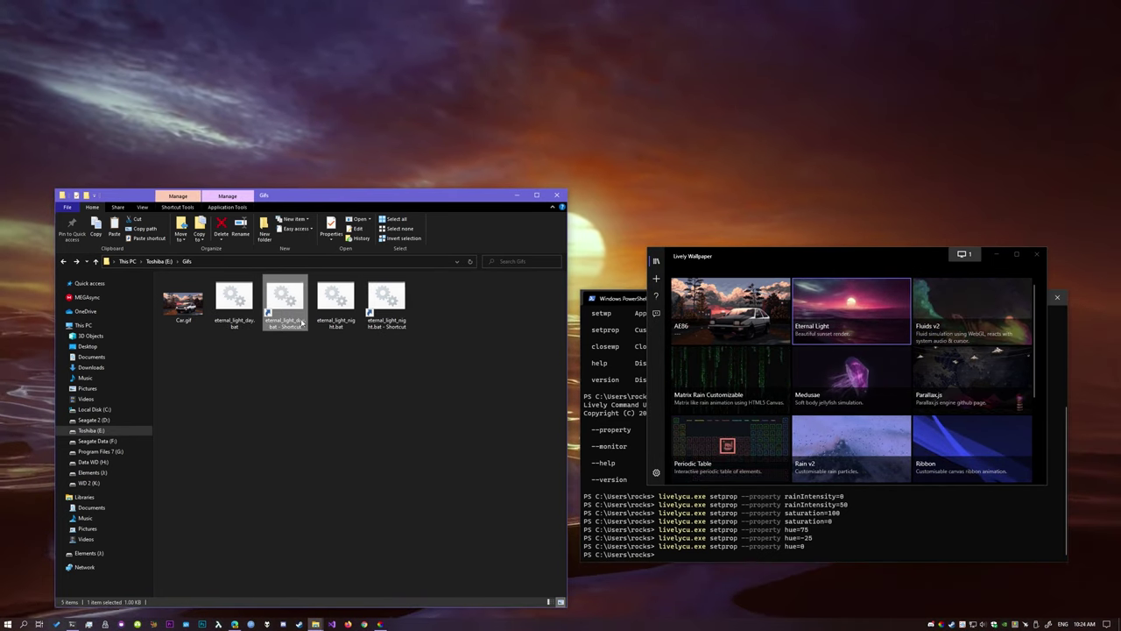
{"action": "double_click", "coordinate": [382, 315]}
{"action": "double_click", "coordinate": [286, 318]}
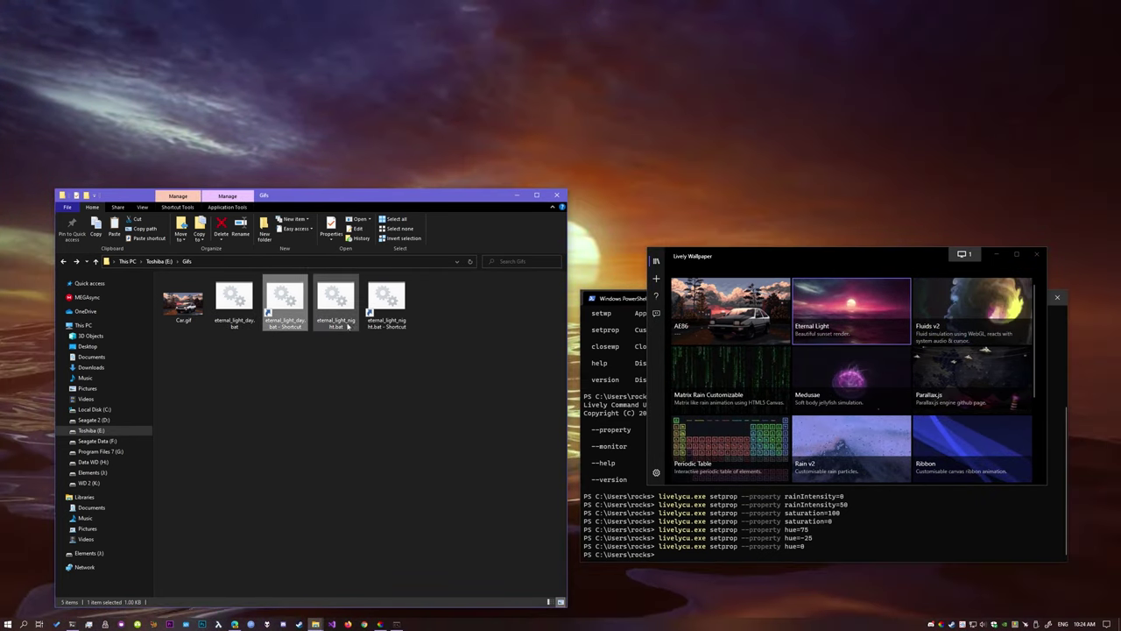
{"action": "double_click", "coordinate": [389, 304]}
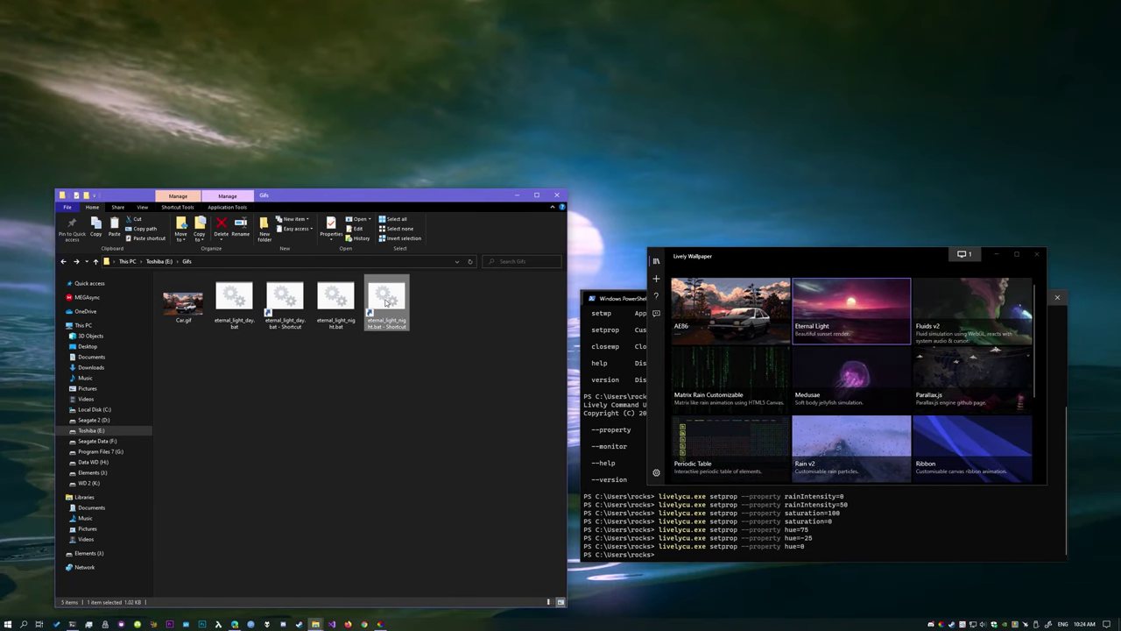
Step: Close the PowerShell terminal and move the Gifs folder window aside to uncover more of the wallpaper
{"action": "left_click", "coordinate": [989, 326]}
{"action": "left_click", "coordinate": [1058, 297]}
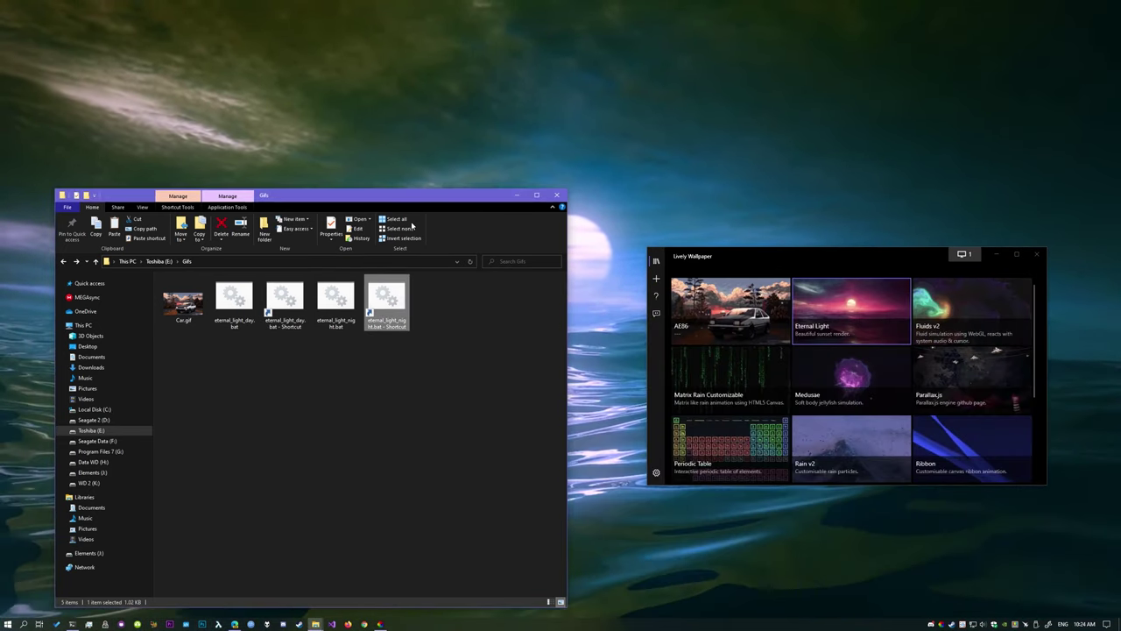
{"action": "left_click_drag", "start_coordinate": [394, 194], "coordinate": [339, 129]}
Step: Switch the wallpaper to day, to night and back to day with the two batch file shortcuts
{"action": "left_click", "coordinate": [241, 232]}
{"action": "double_click", "coordinate": [241, 232]}
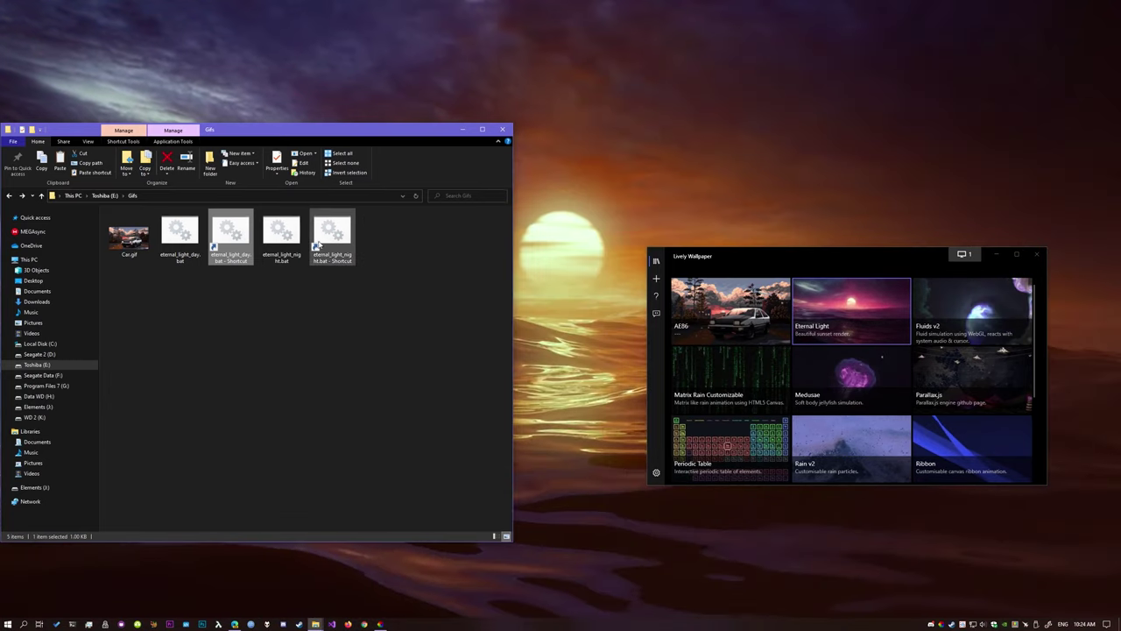
{"action": "double_click", "coordinate": [332, 232]}
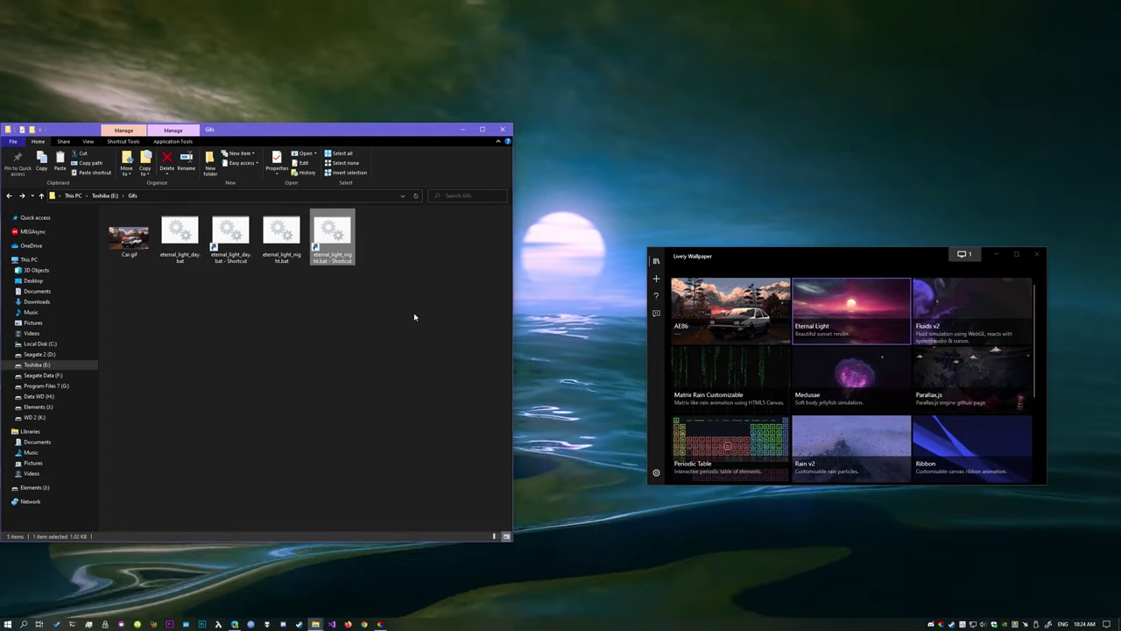
{"action": "double_click", "coordinate": [211, 232]}
Step: Open Task Scheduler and start a new basic task with a name beginning with "Eternal"
{"action": "key", "text": "super"}
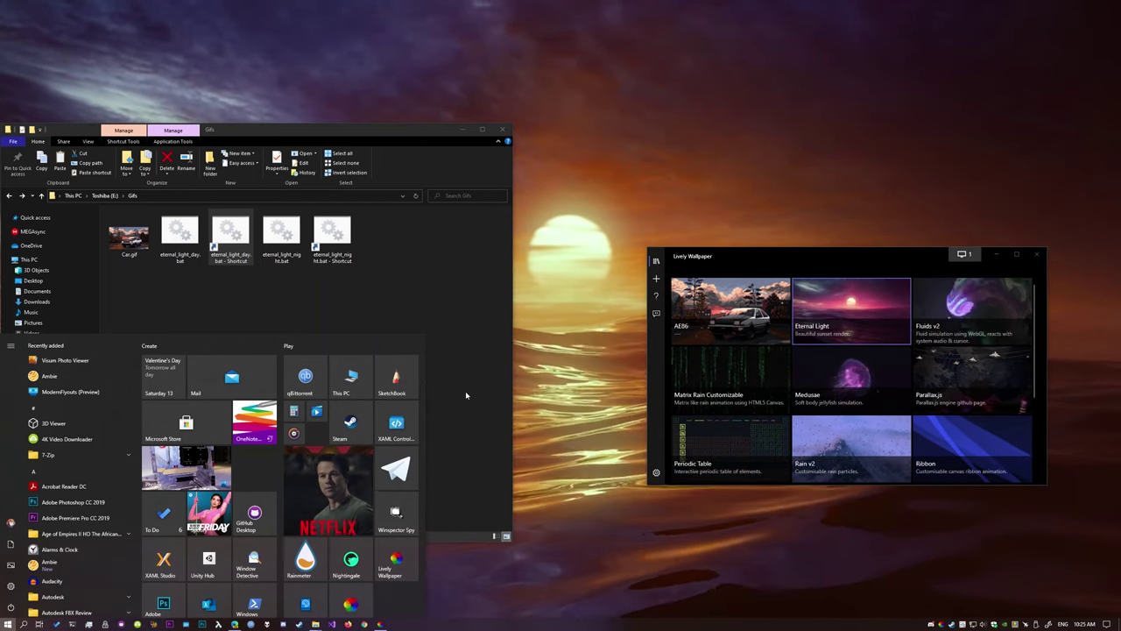
{"action": "type", "text": "task sh"}
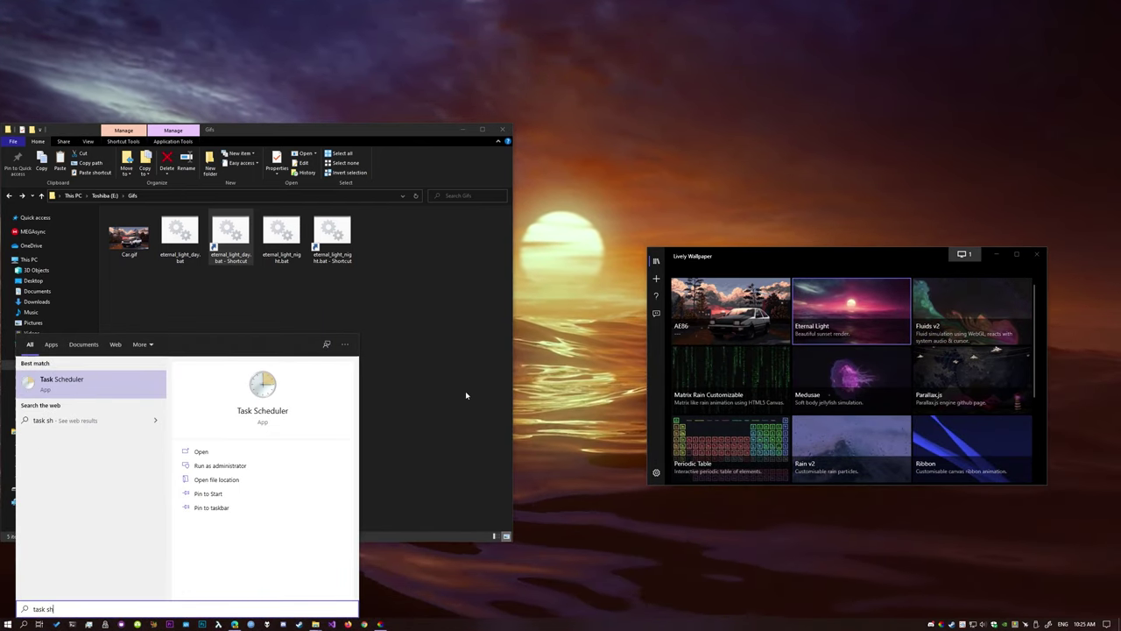
{"action": "key", "text": "Return"}
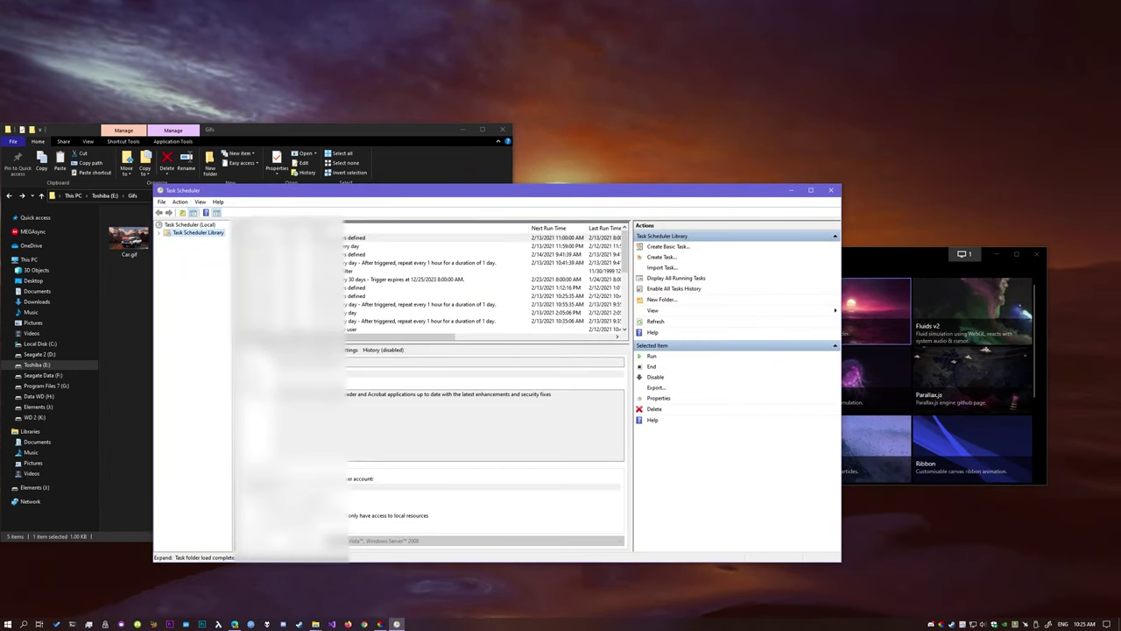
{"action": "left_click", "coordinate": [180, 201]}
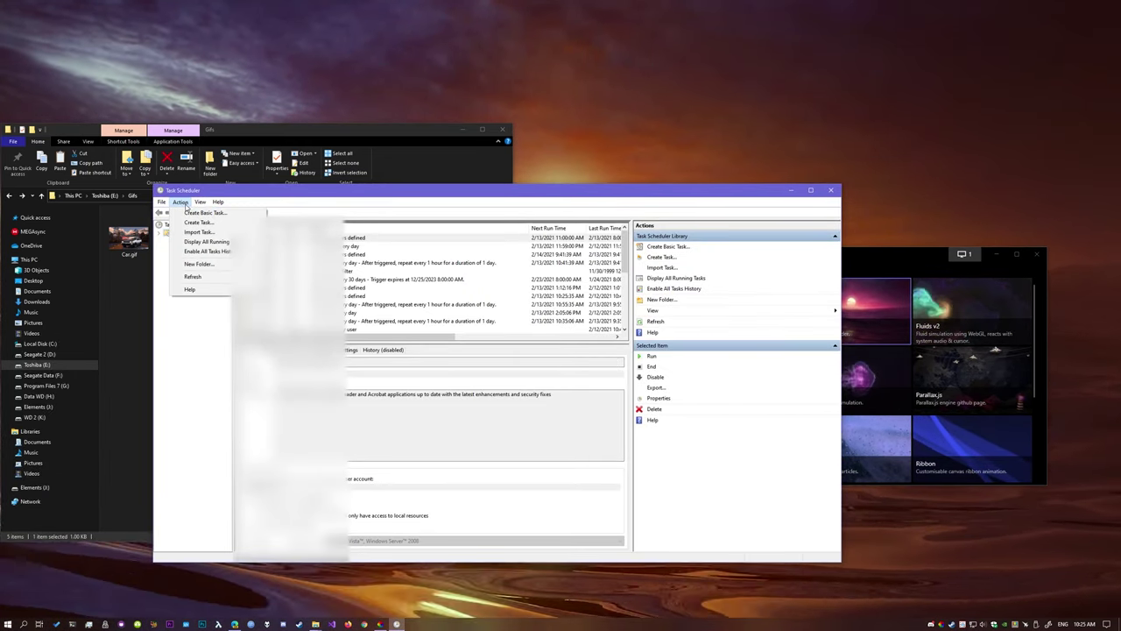
{"action": "left_click", "coordinate": [189, 213]}
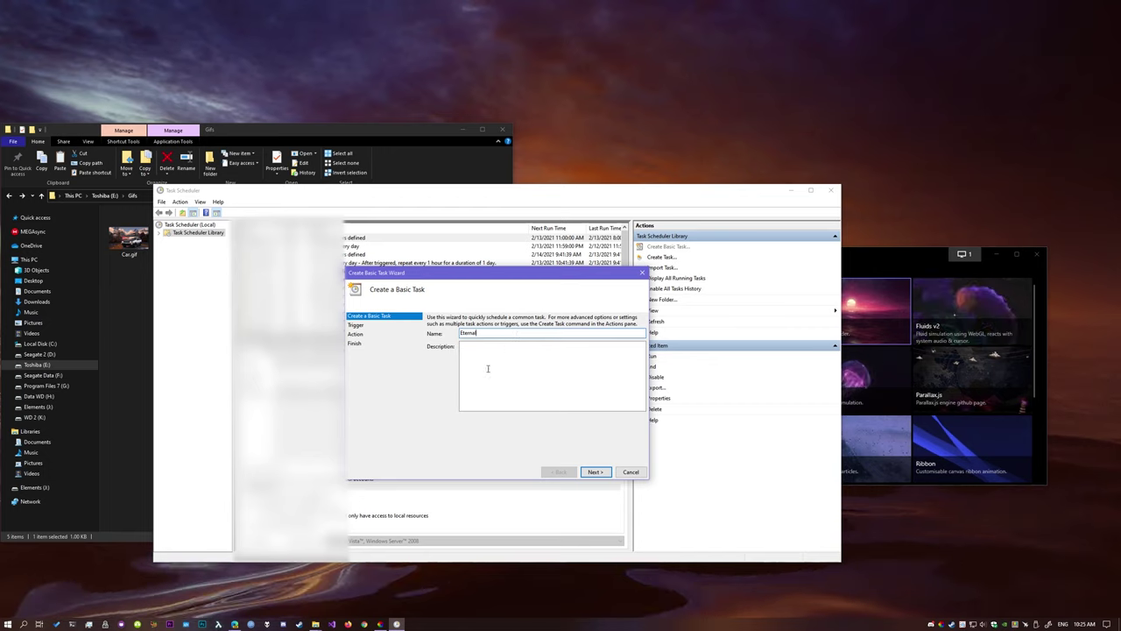
{"action": "left_click", "coordinate": [596, 471]}
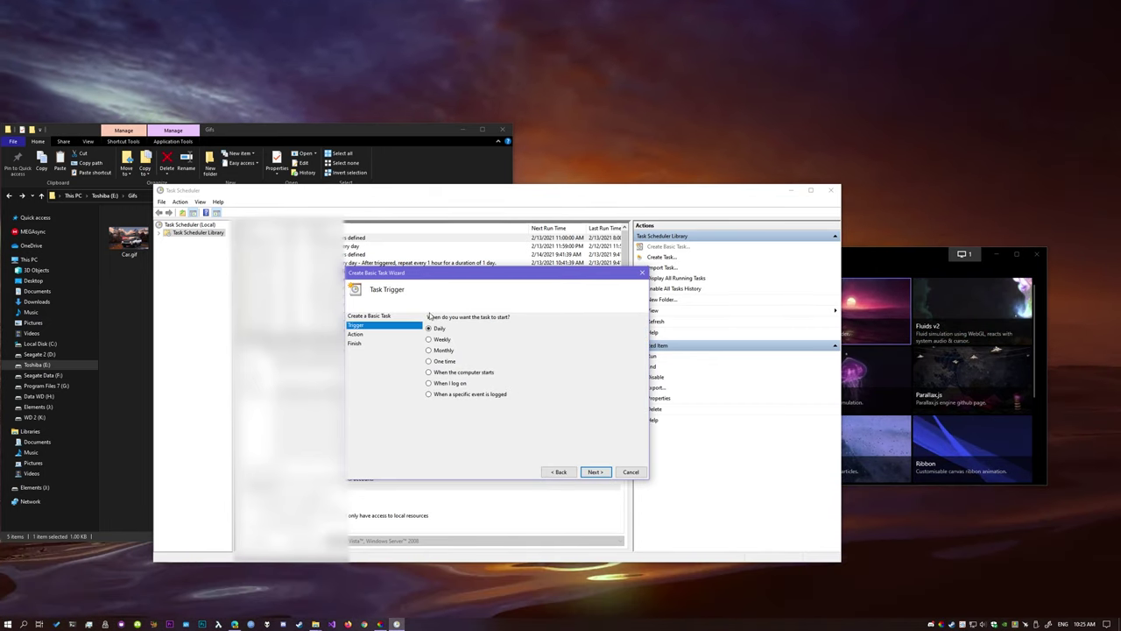
Step: Keep the task's trigger as daily and set its start time to 6:00 AM
{"action": "left_click", "coordinate": [595, 472]}
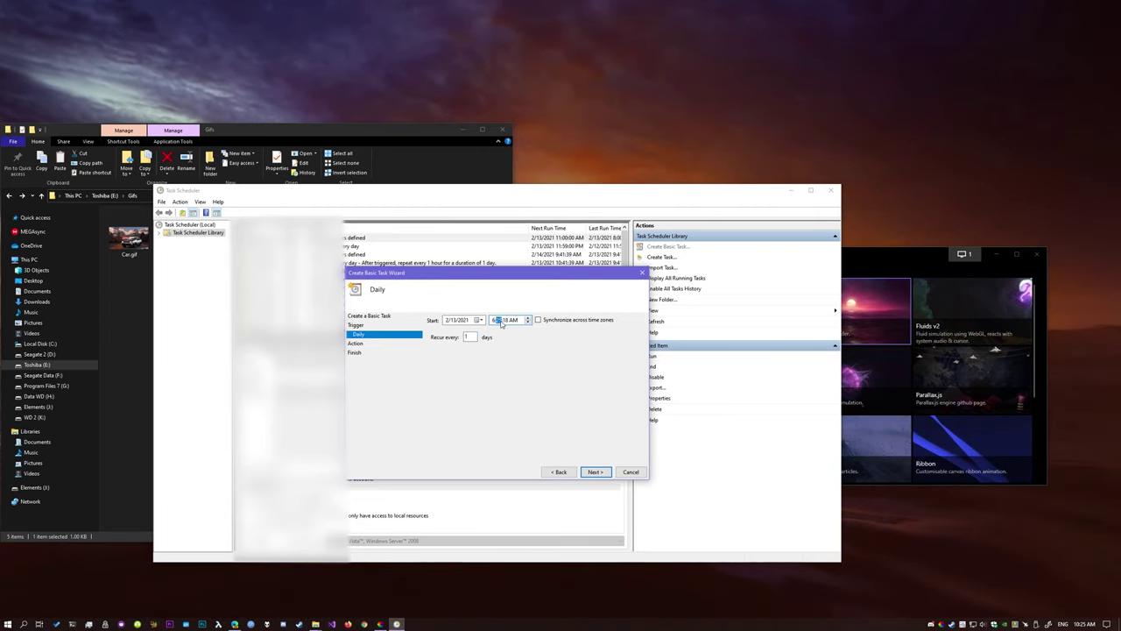
{"action": "type", "text": "00"}
{"action": "left_click", "coordinate": [513, 320]}
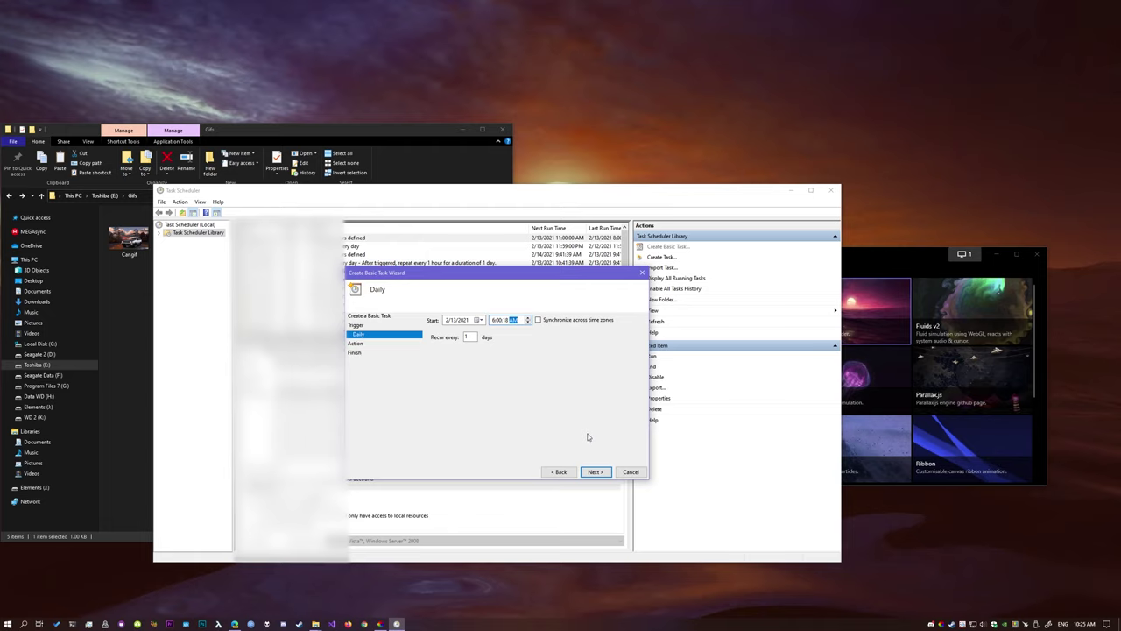
Step: Set the task's action to start a program and choose eternal_light_day.bat from the Gifs folder on drive E as the script
{"action": "left_click", "coordinate": [594, 472]}
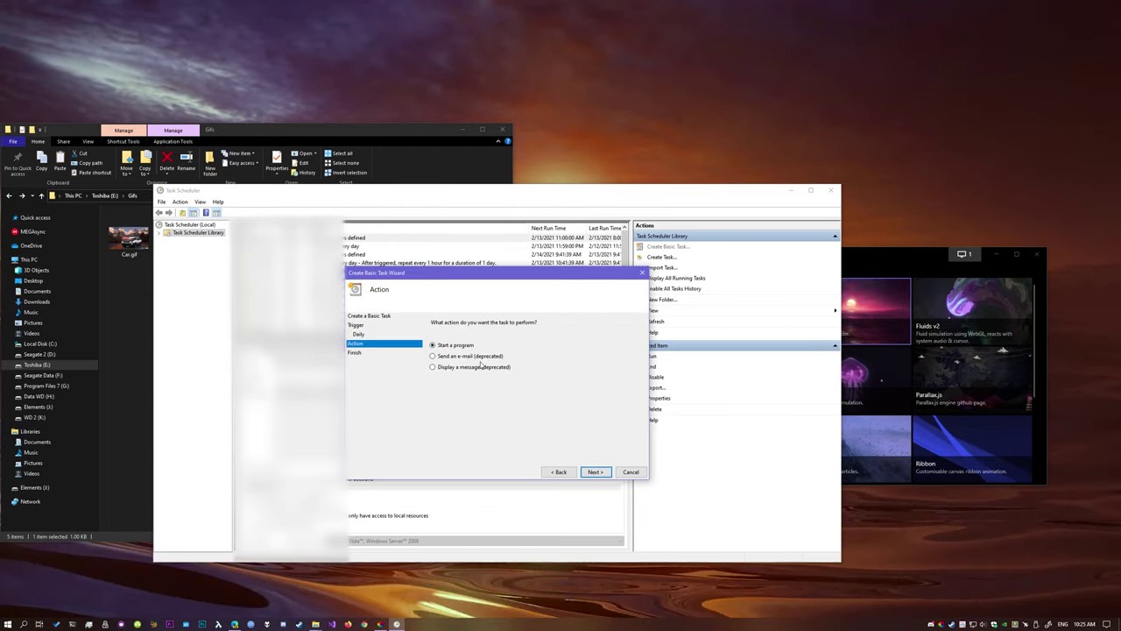
{"action": "left_click", "coordinate": [595, 473]}
{"action": "left_click", "coordinate": [618, 335]}
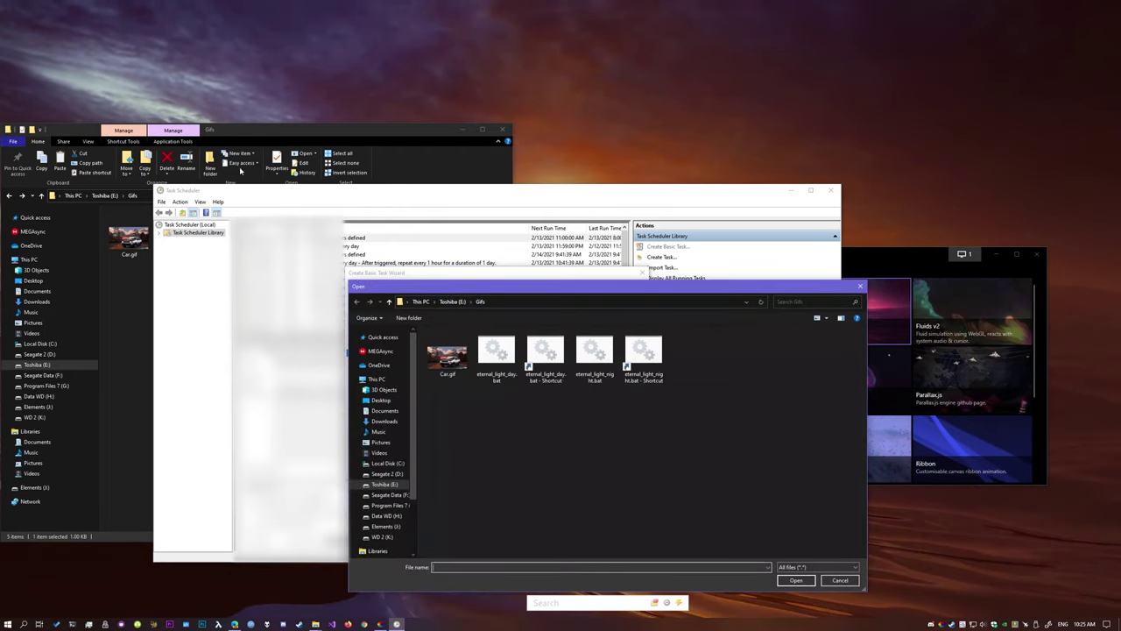
{"action": "left_click", "coordinate": [263, 131]}
{"action": "left_click", "coordinate": [353, 196]}
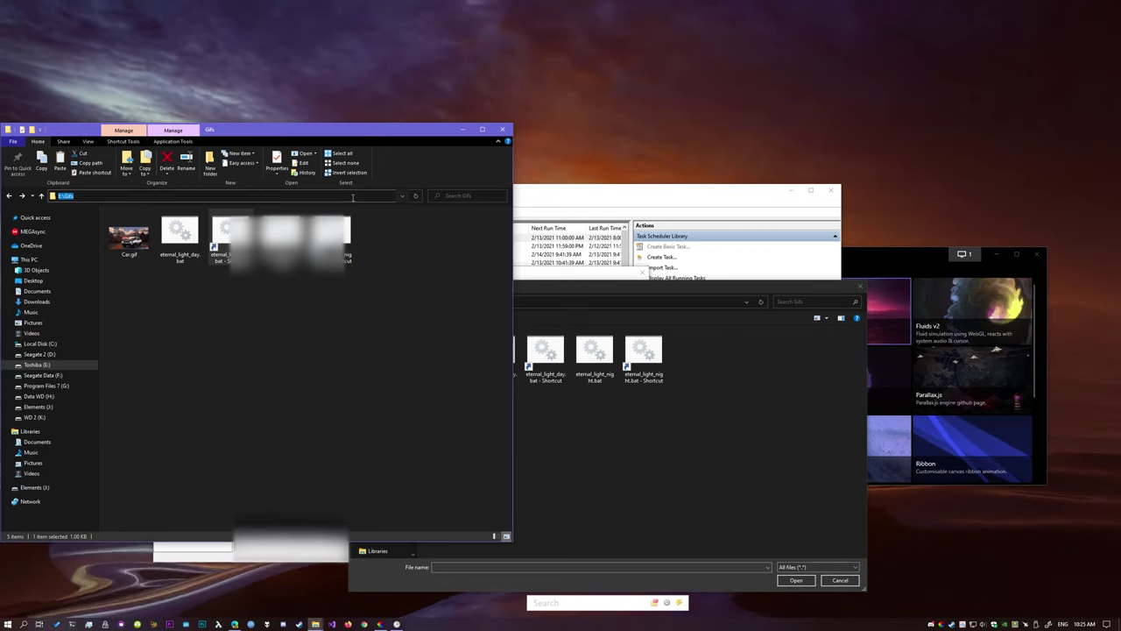
{"action": "left_click", "coordinate": [683, 409]}
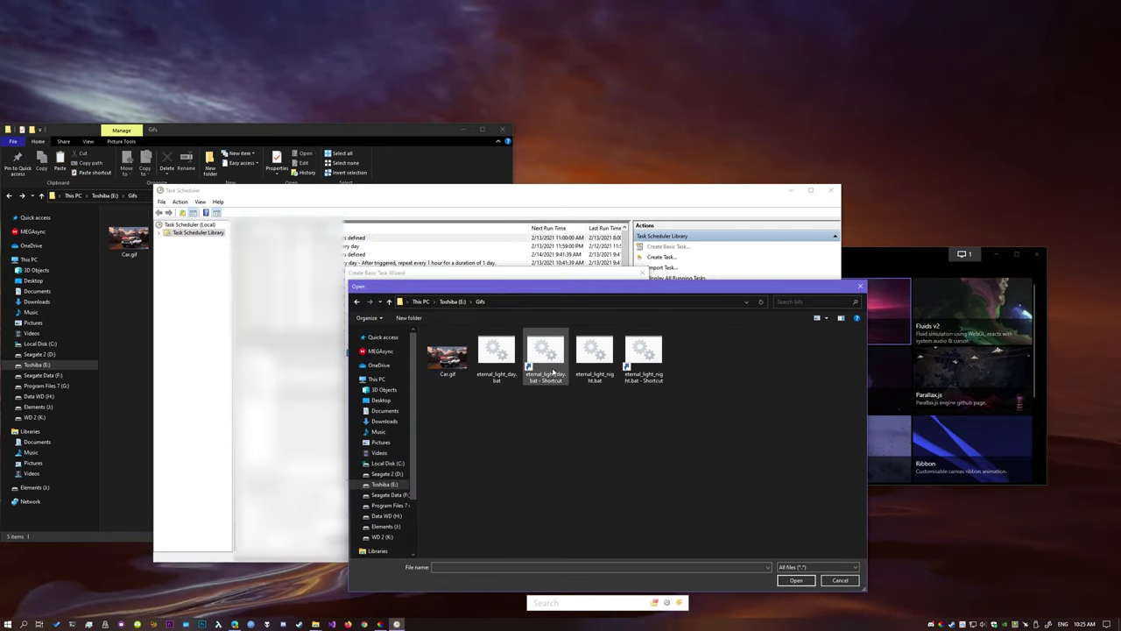
{"action": "left_click", "coordinate": [795, 580]}
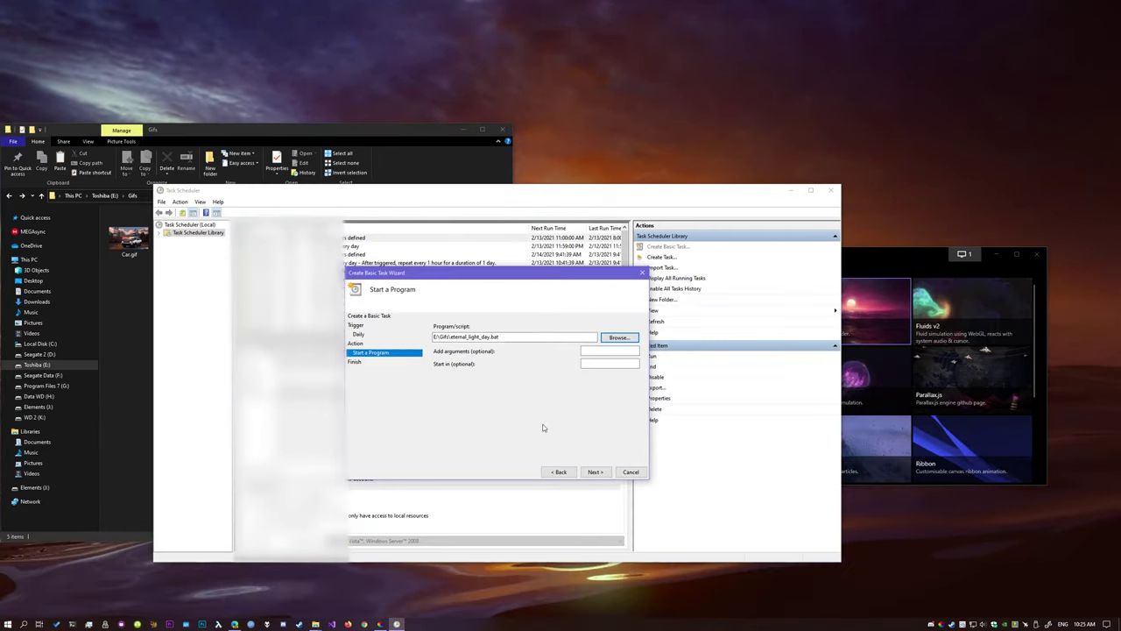
Step: Proceed to the basic task's summary and cancel the wizard without creating the task
{"action": "left_click", "coordinate": [594, 472]}
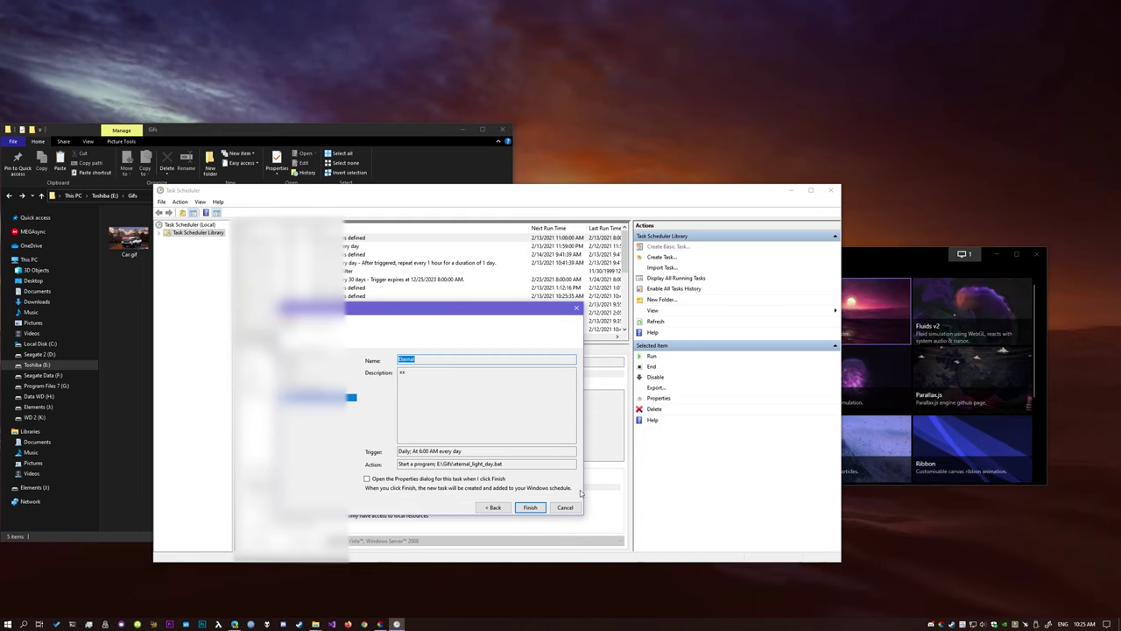
{"action": "left_click", "coordinate": [566, 507]}
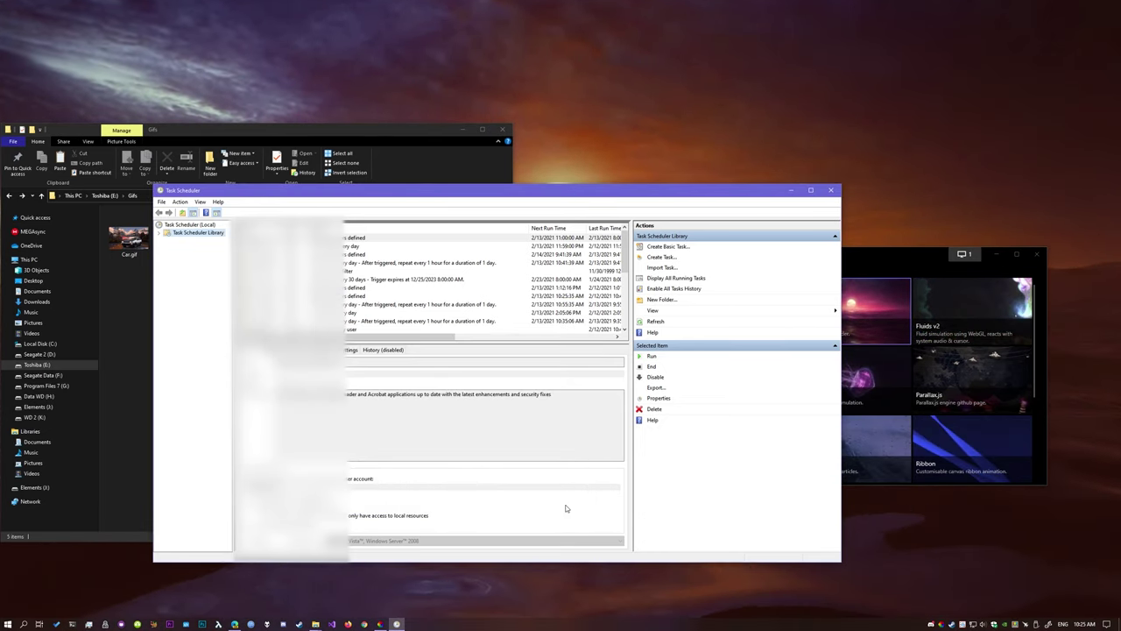